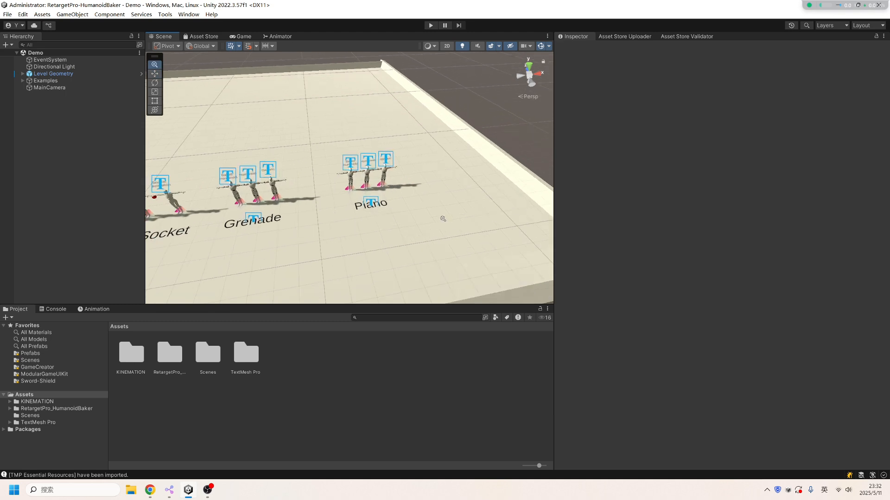
Examine the Piano and Grenade example characters in the demo scene
middle_click_drag(368, 234, 345, 243)
left_click_drag(345, 243, 305, 210, "alt")
scroll(304, 210, "up", 6)
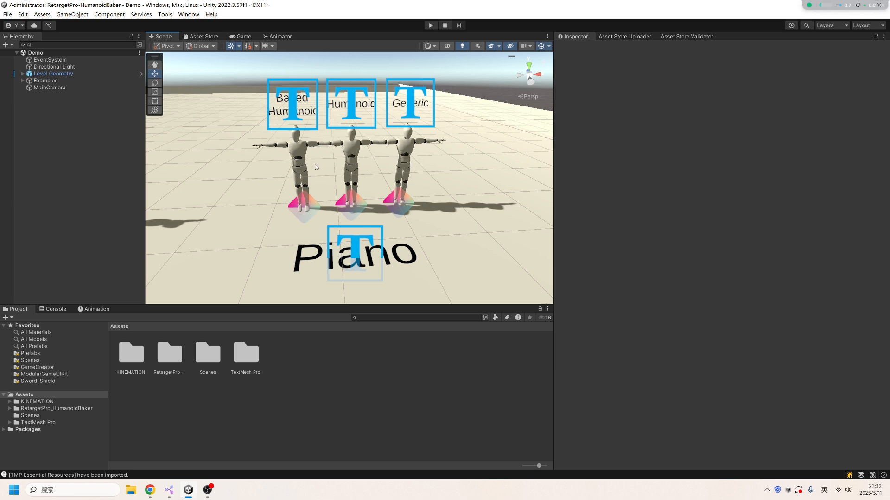
scroll(276, 239, "down", 6)
left_click_drag(284, 238, 264, 219, "alt")
scroll(263, 219, "up", 6)
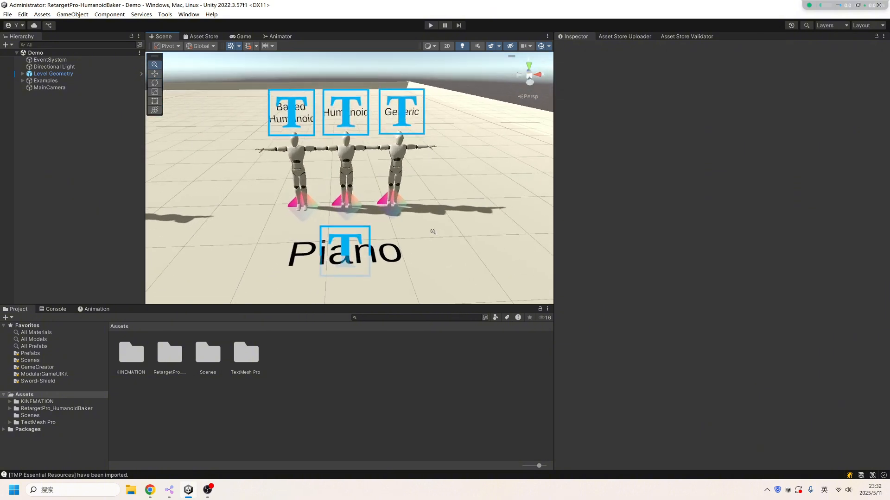
middle_click_drag(267, 257, 442, 230)
left_click_drag(372, 239, 390, 219, "alt")
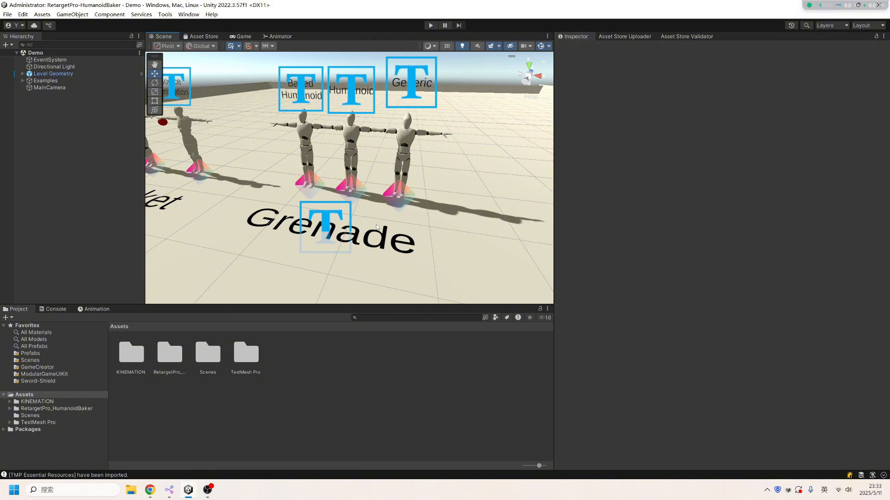
key("a")
mouse_move(377, 228)
right_mouse_down()
mouse_move(413, 226)
mouse_move(381, 228)
right_mouse_up()
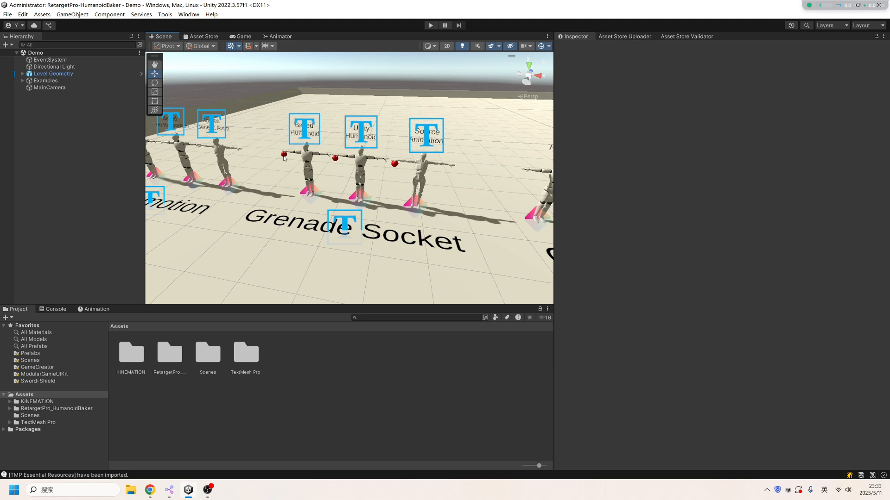
Examine the Grenade Socket and Root motion example groups in the demo scene
scroll(246, 261, "down", 2)
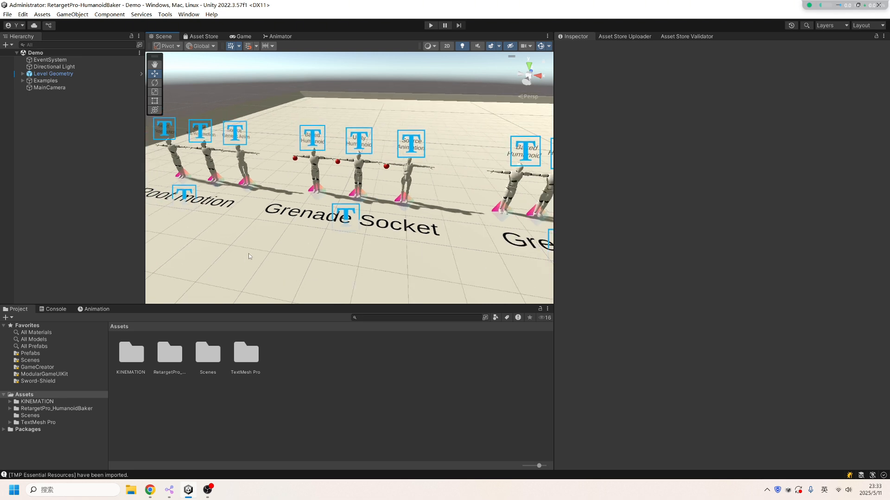
middle_click_drag(249, 254, 291, 220)
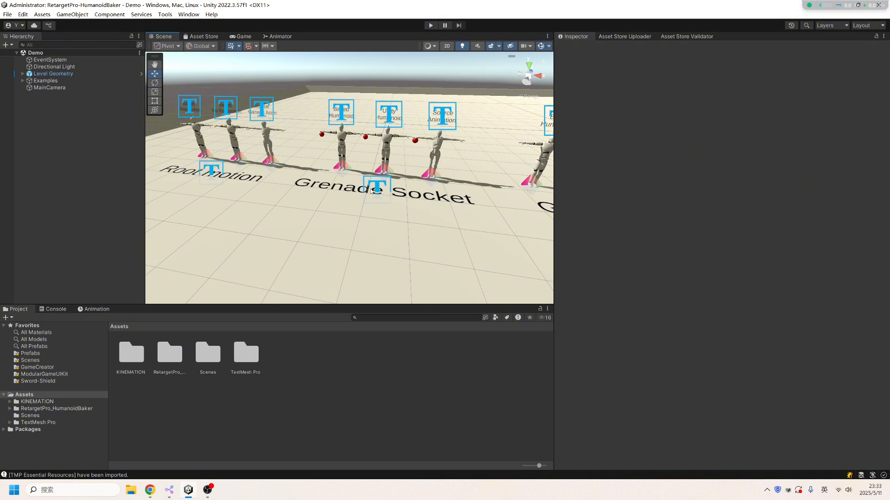
middle_click_drag(372, 191, 379, 217)
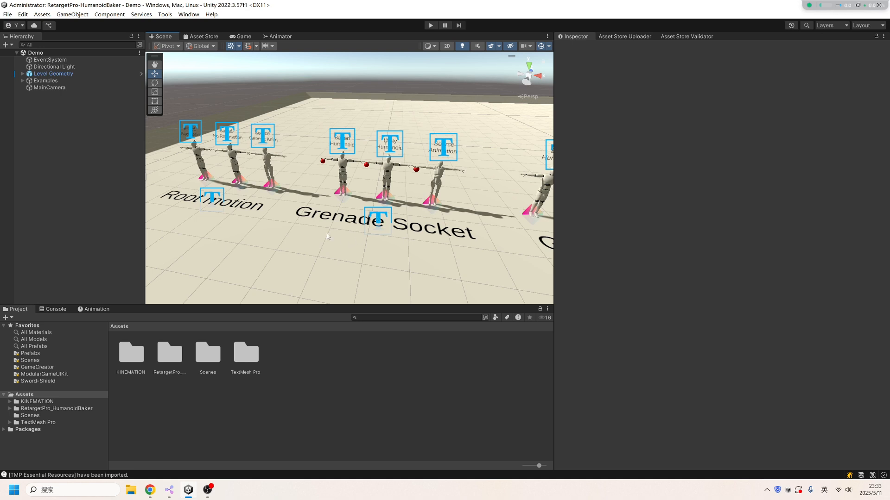
mouse_move(327, 234)
middle_mouse_down()
mouse_move(378, 246)
mouse_move(269, 204)
mouse_move(280, 228)
mouse_move(296, 216)
mouse_move(315, 221)
middle_mouse_up()
scroll(361, 231, "up", 5)
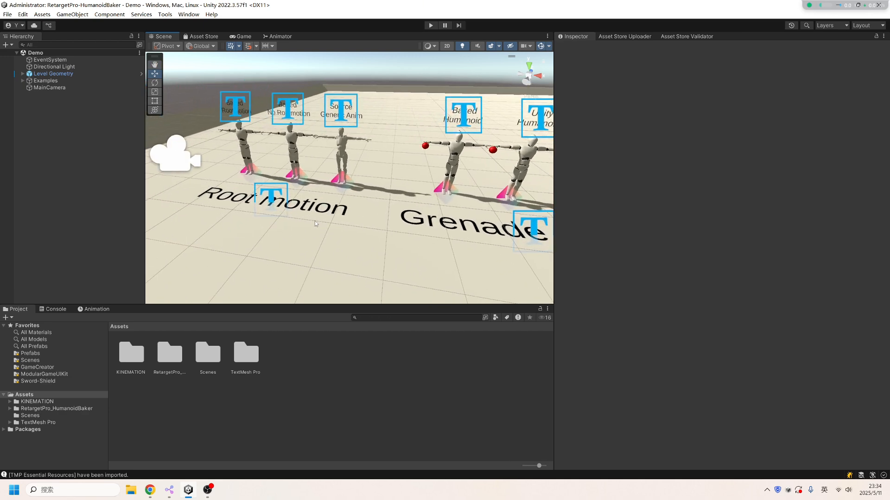
scroll(241, 252, "up", 2)
scroll(239, 251, "up", 3)
middle_click_drag(240, 252, 310, 253)
scroll(348, 213, "down", 2)
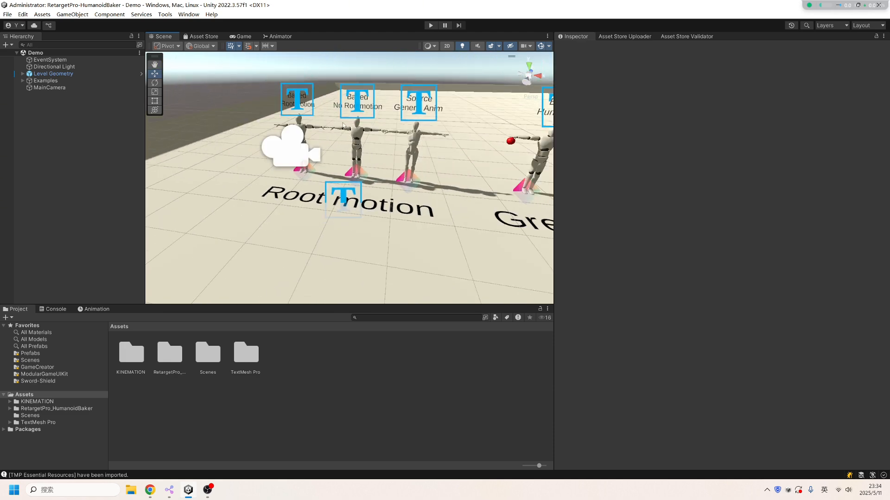
scroll(375, 189, "down", 3)
middle_click_drag(515, 227, 390, 179)
scroll(324, 227, "down", 3)
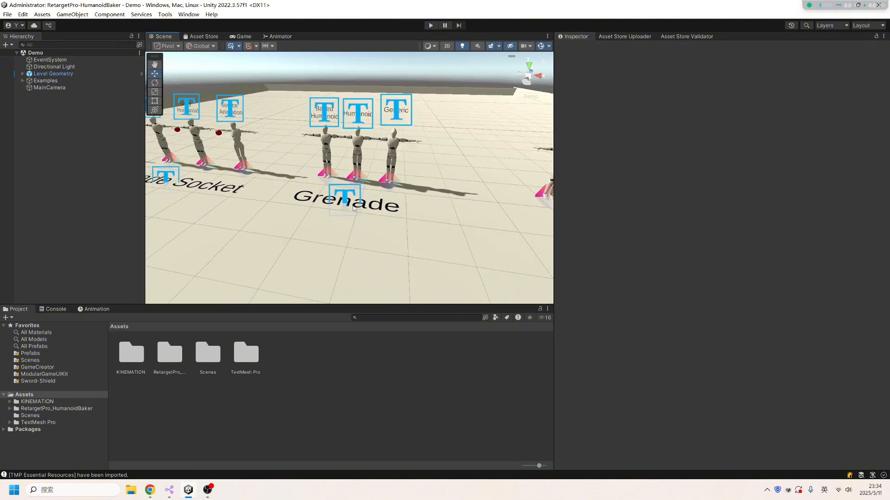
Open the Demo folder inside RetargetPro_HumanoidBaker and select the Demo scene asset
left_click(10, 409)
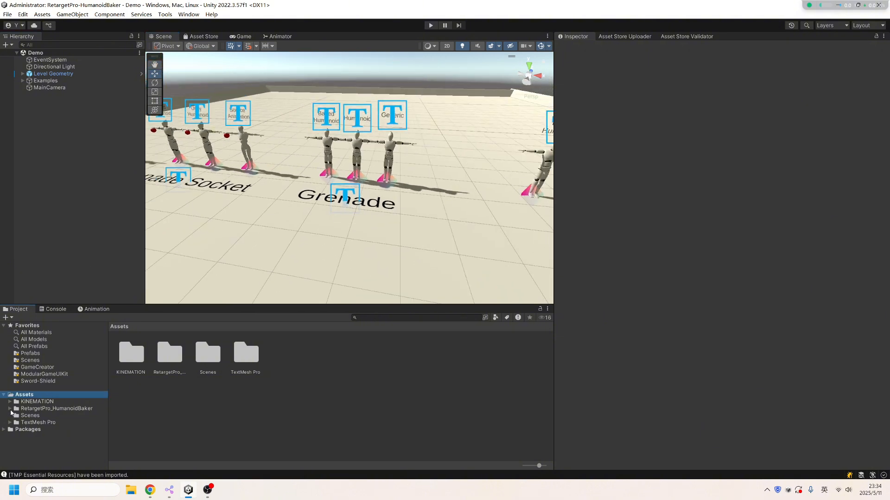
left_click(40, 417)
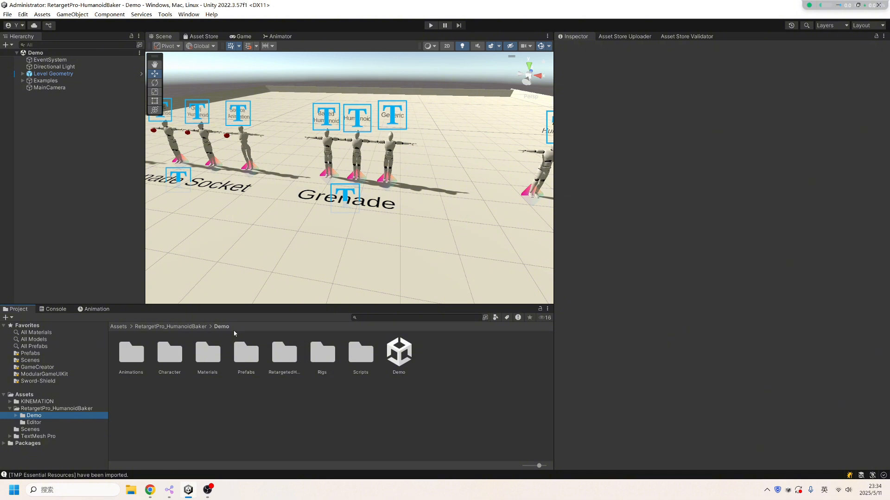
left_click(397, 366)
Open KINEMATION's Retarget Humanoid Animation tool and dock its window beside the Inspector
scroll(318, 268, "down", 4)
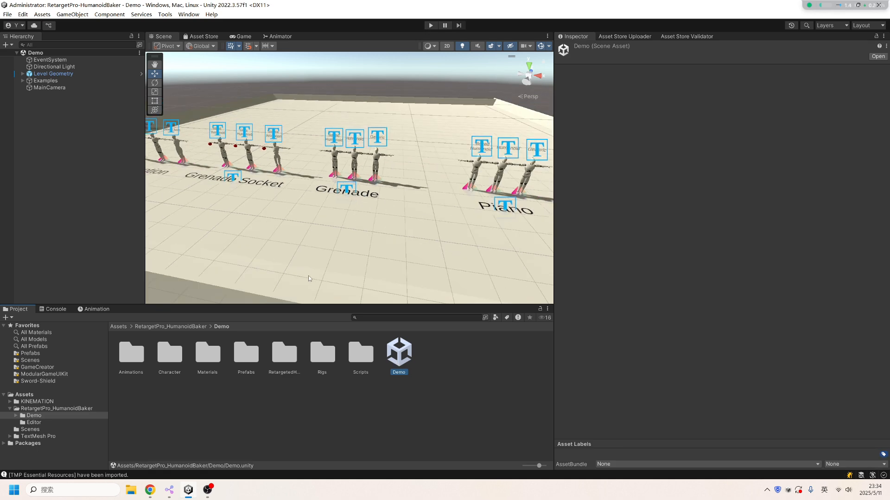
middle_click_drag(317, 267, 198, 249)
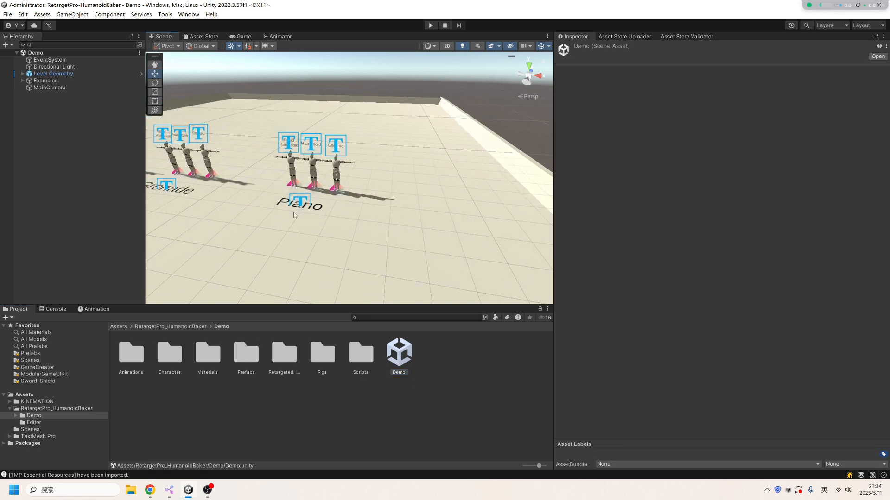
scroll(293, 212, "up", 6)
middle_click_drag(311, 222, 358, 192)
scroll(332, 153, "down", 1)
middle_click_drag(332, 153, 327, 181)
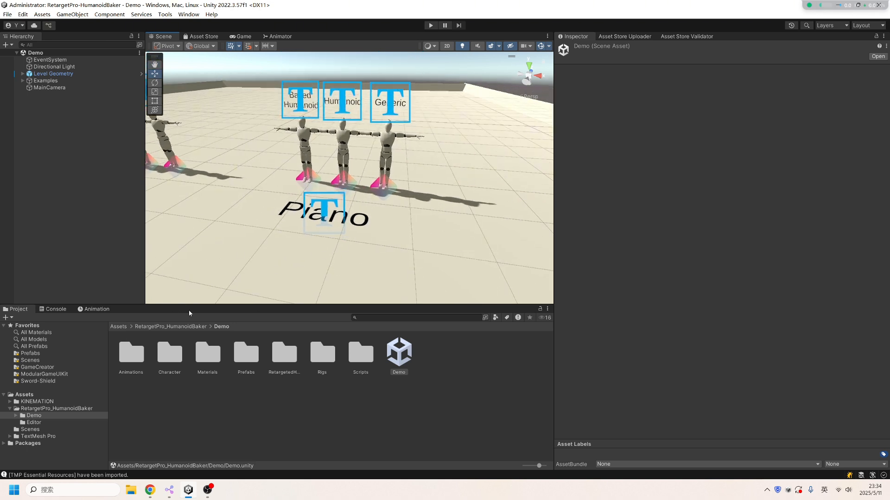
left_click(188, 15)
mouse_move(288, 72)
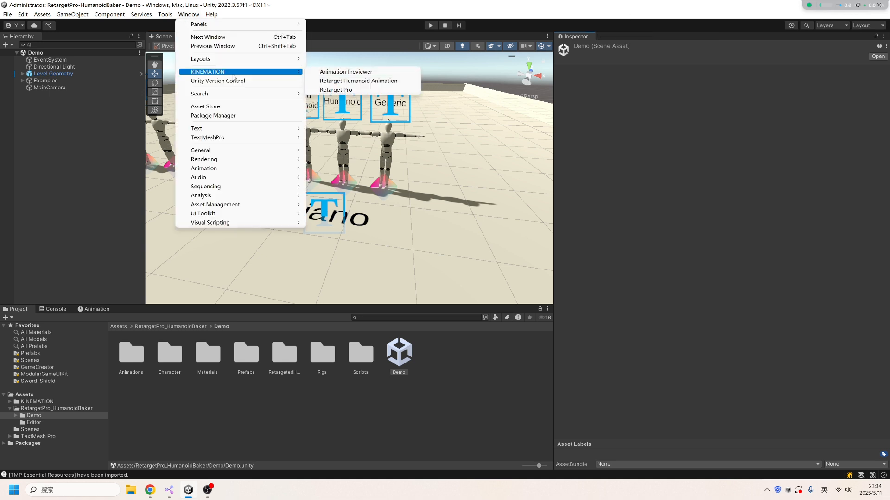
left_click(359, 82)
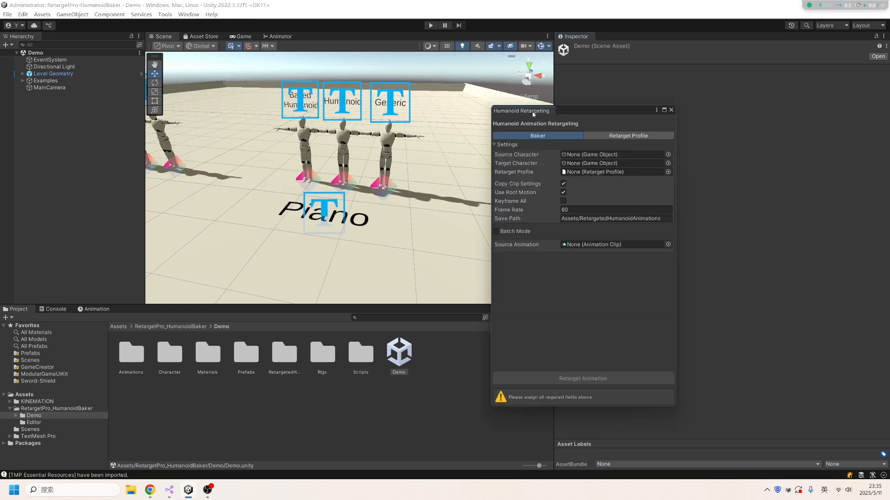
left_click_drag(532, 112, 602, 37)
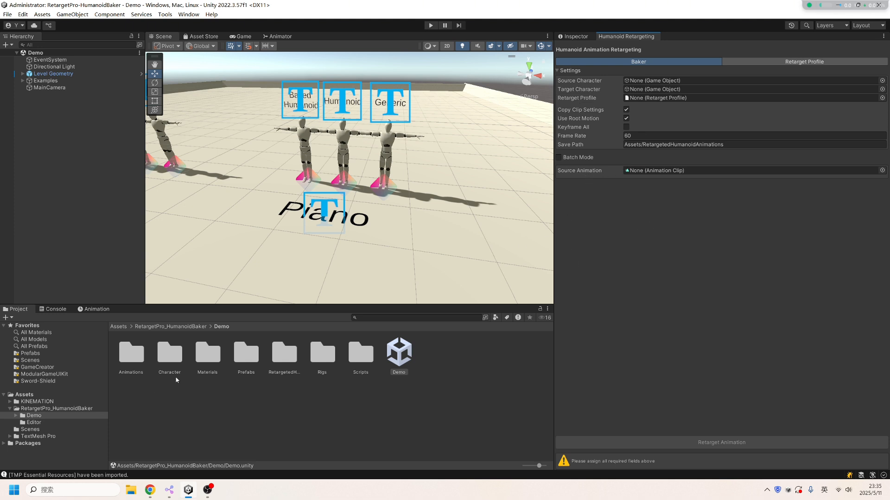
Add the IKRig_TFP prefab from the demo's Prefabs/Characters folder to the scene hierarchy
double_click(250, 356)
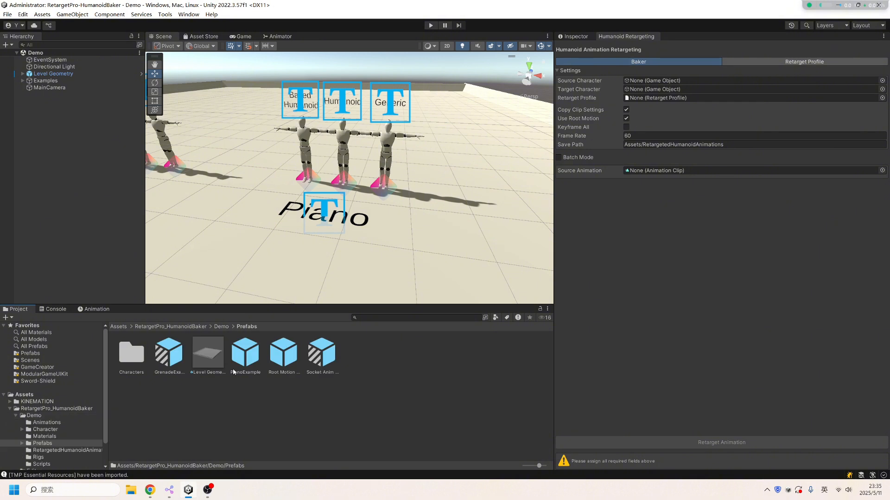
double_click(131, 354)
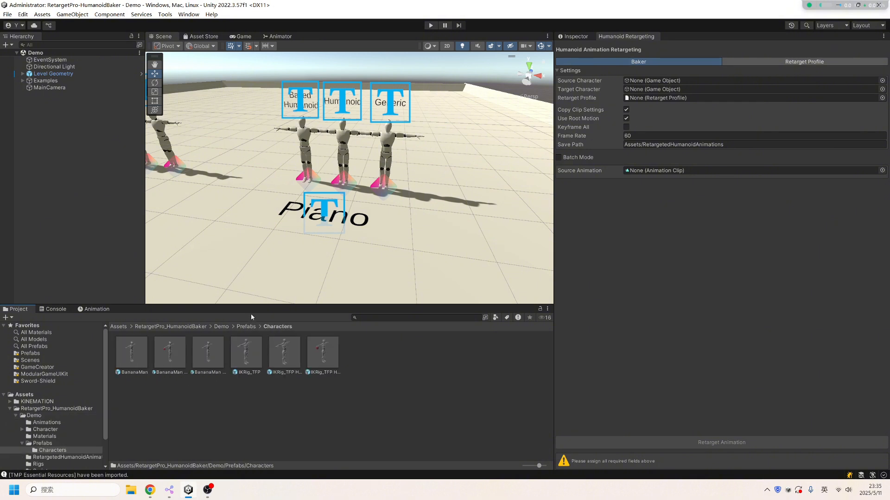
left_click_drag(253, 305, 257, 296)
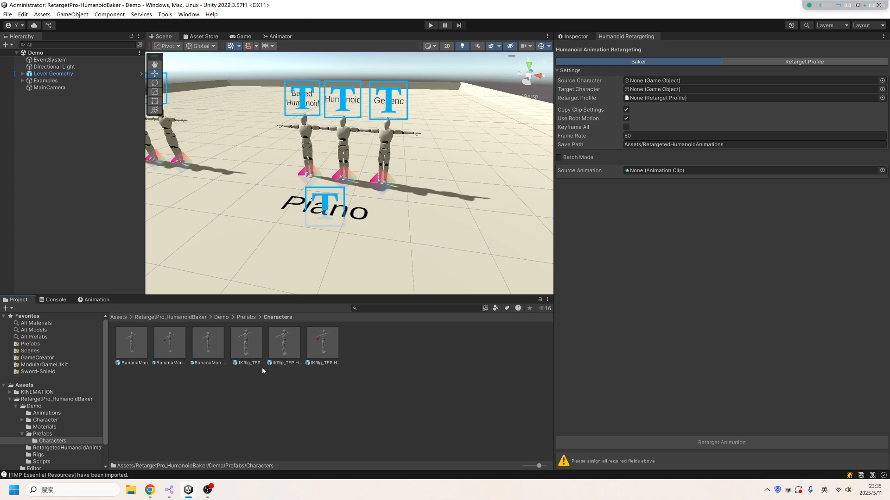
left_click_drag(262, 366, 93, 233)
Add the BananaMan prefab from the Characters folder to the scene hierarchy
middle_click_drag(416, 184, 378, 220)
scroll(324, 191, "up", 3)
scroll(377, 220, "down", 2)
middle_click_drag(234, 225, 286, 214)
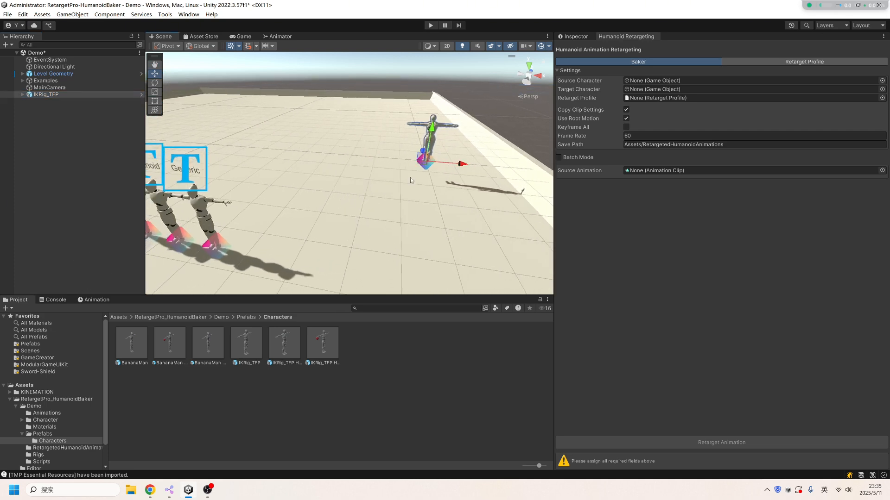
middle_click_drag(231, 227, 306, 230)
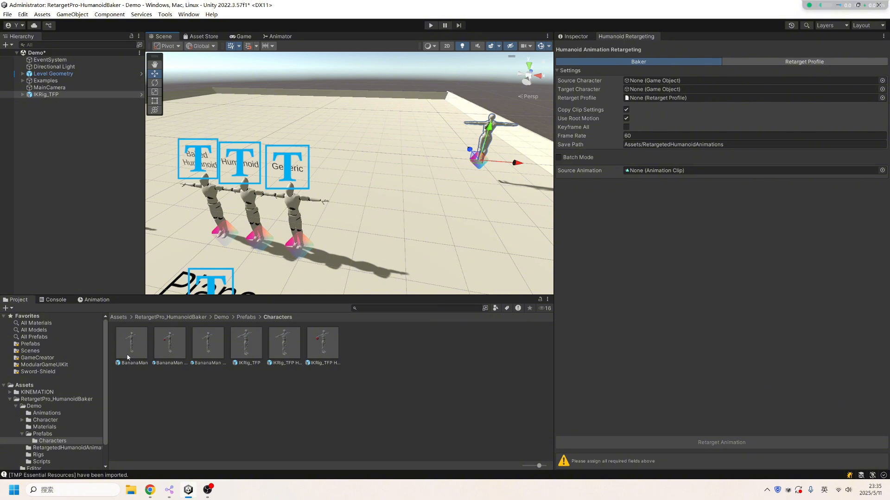
left_click_drag(139, 355, 76, 203)
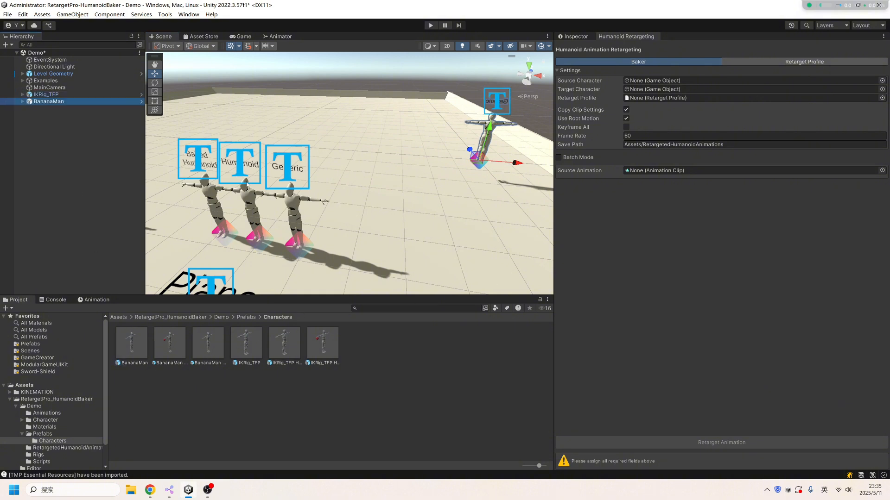
Move BananaMan sideways along the X axis so that it stands beside the IKRig_TFP character
left_click_drag(195, 264, 367, 235, "alt")
left_click(576, 36)
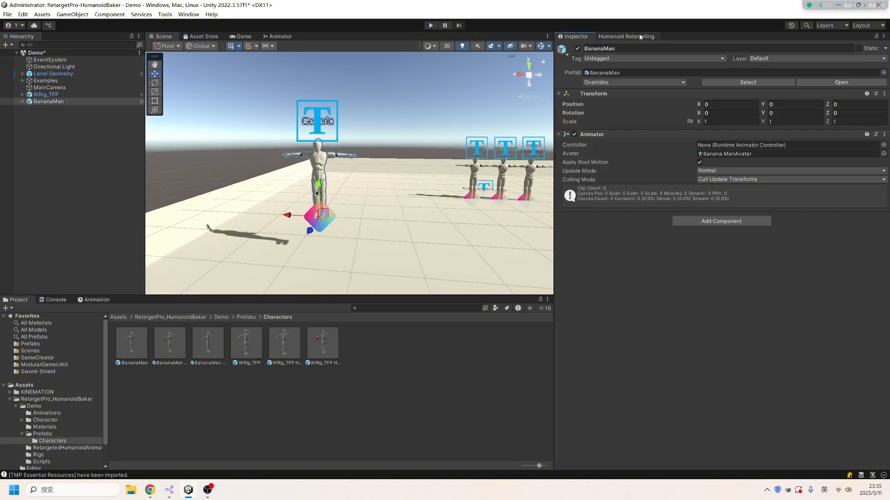
left_click(640, 37)
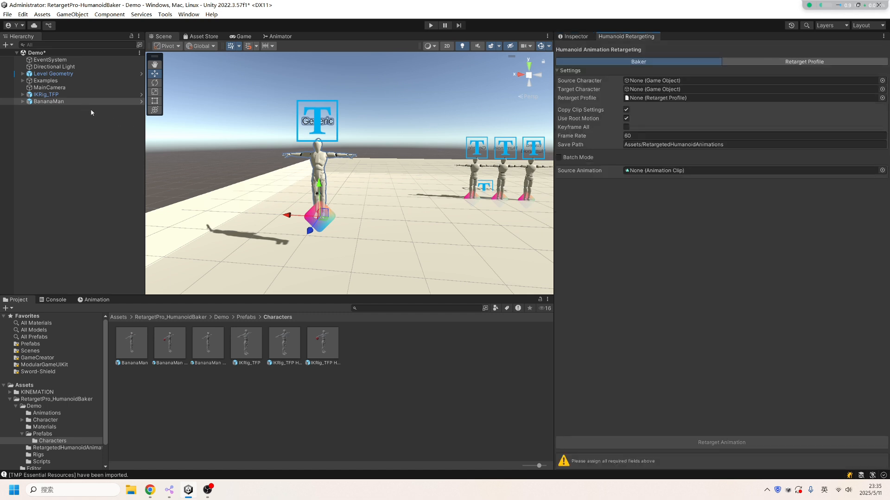
mouse_move(308, 214)
left_mouse_down()
mouse_move(415, 216)
mouse_move(324, 218)
left_mouse_up()
left_click(83, 96, "ctrl")
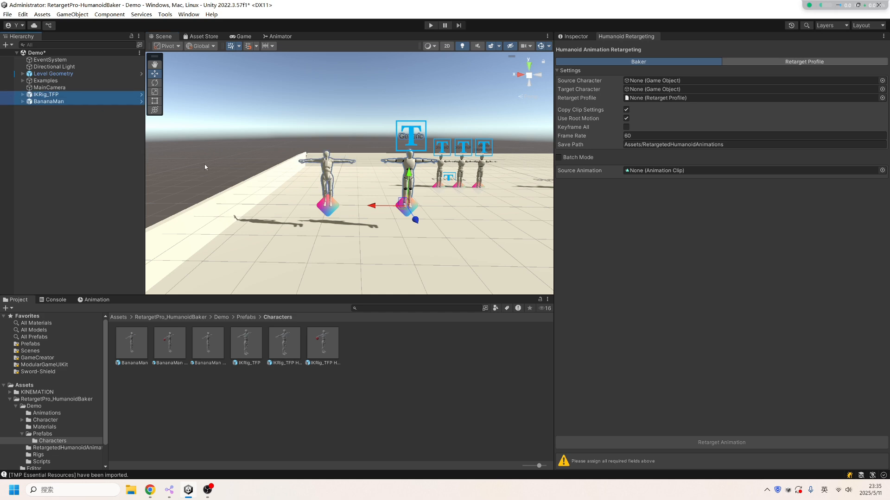
left_click_drag(375, 204, 259, 206, "alt")
scroll(552, 239, "up", 5)
left_click(109, 145)
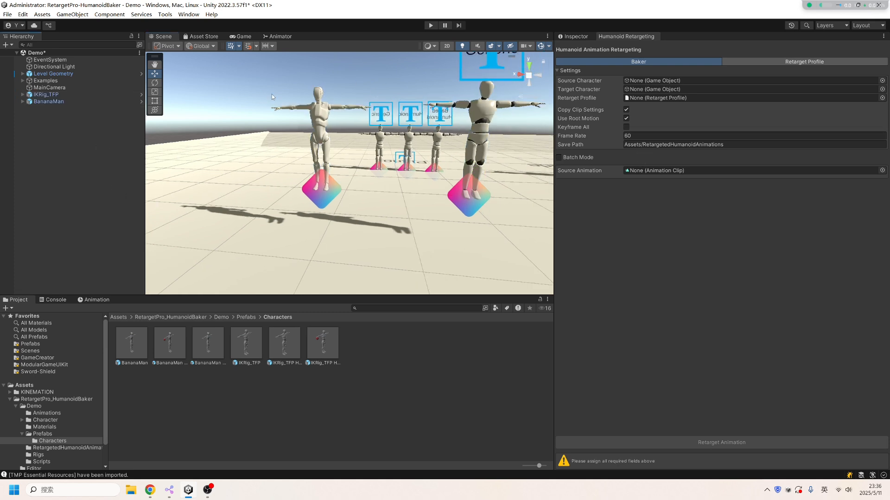
Assign IKRig_TFP as the Source Character and BananaMan as the Target Character for retargeting
left_click(647, 81)
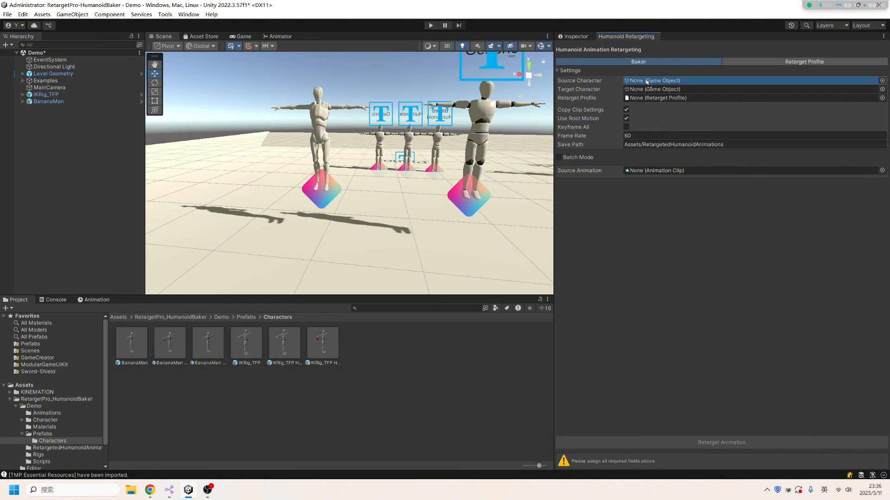
left_click_drag(647, 82, 648, 82)
left_click_drag(49, 101, 658, 91)
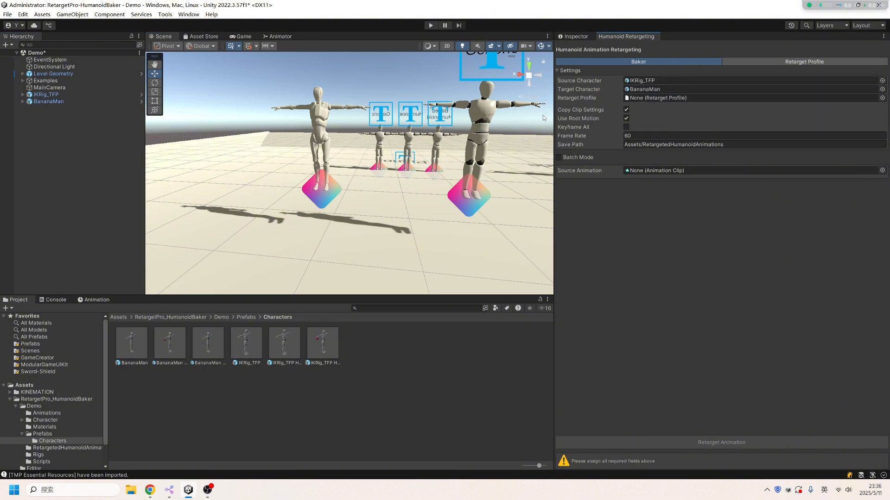
Assign RetargetProfile_NoSocket from the demo's Rigs folder as the Retarget Profile
scroll(20, 412, "down", 2)
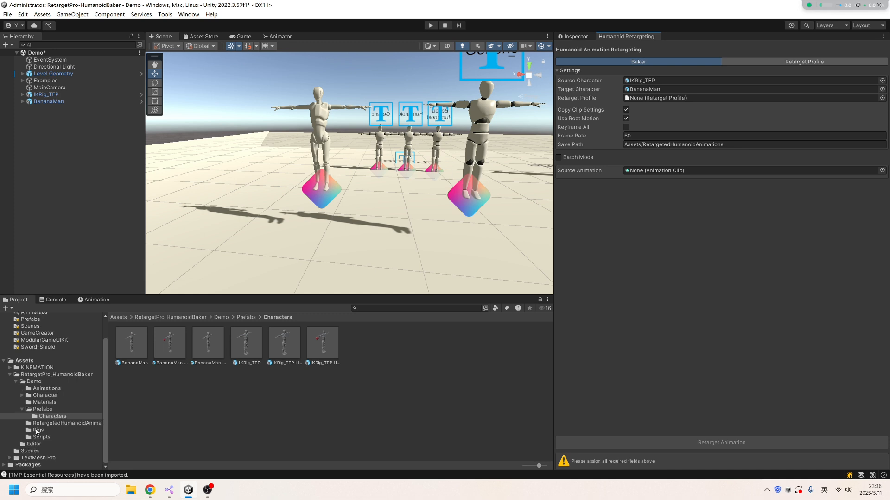
left_click(37, 431)
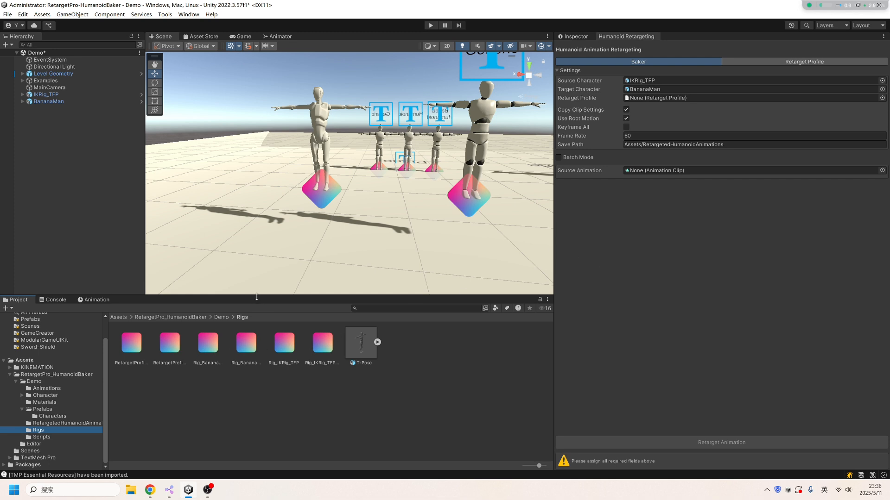
left_click_drag(260, 295, 254, 282)
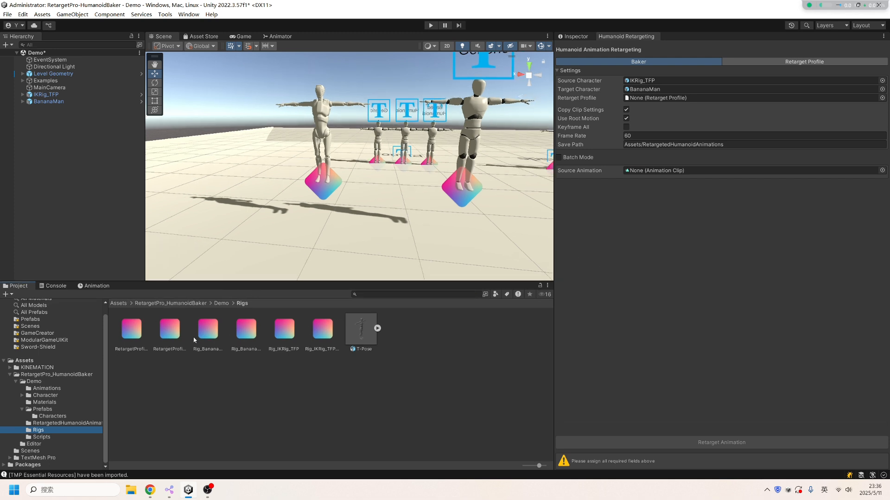
left_click_drag(132, 329, 706, 98)
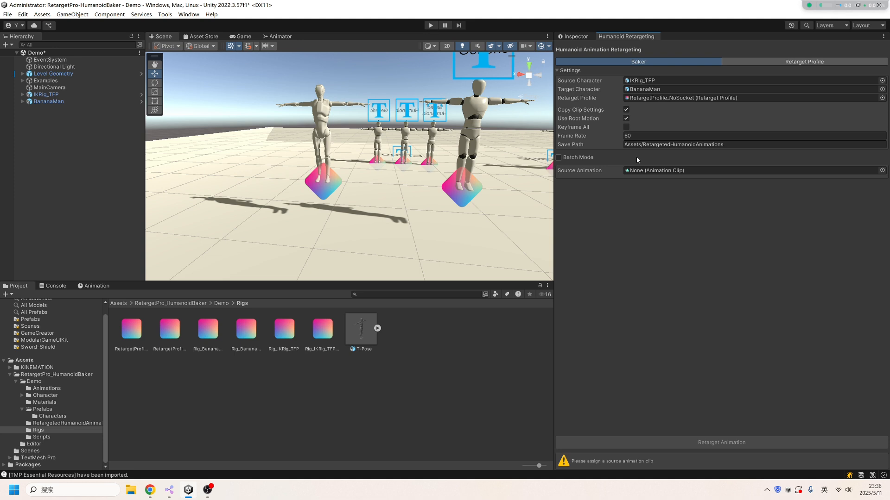
Assign the Piano_Generic clip as the Source Animation and locate it in the demo's Animations folder
scroll(422, 195, "down", 2)
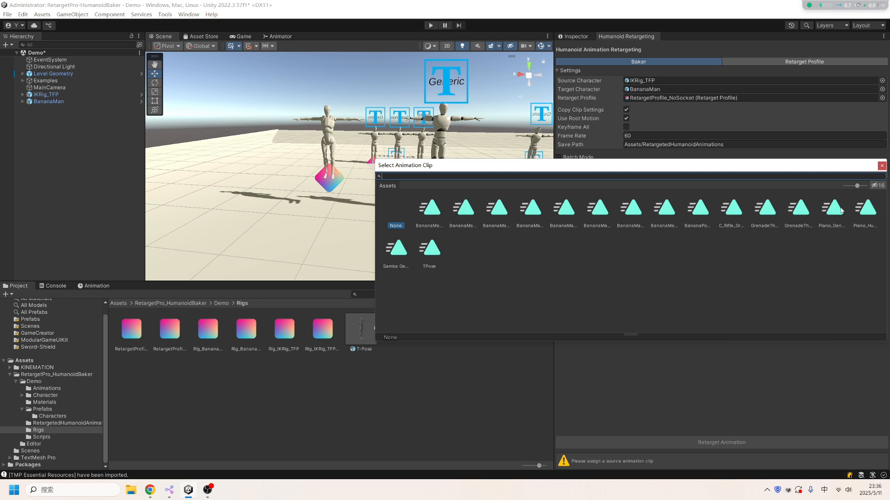
double_click(872, 208)
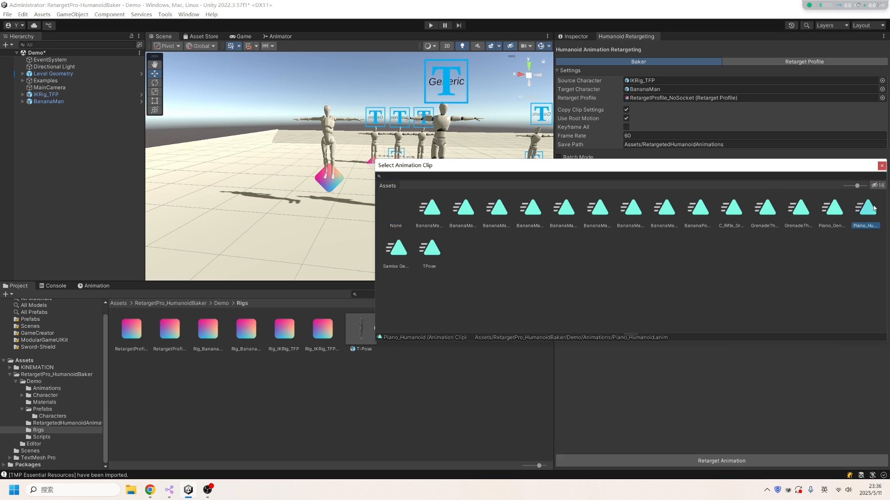
left_click(663, 172)
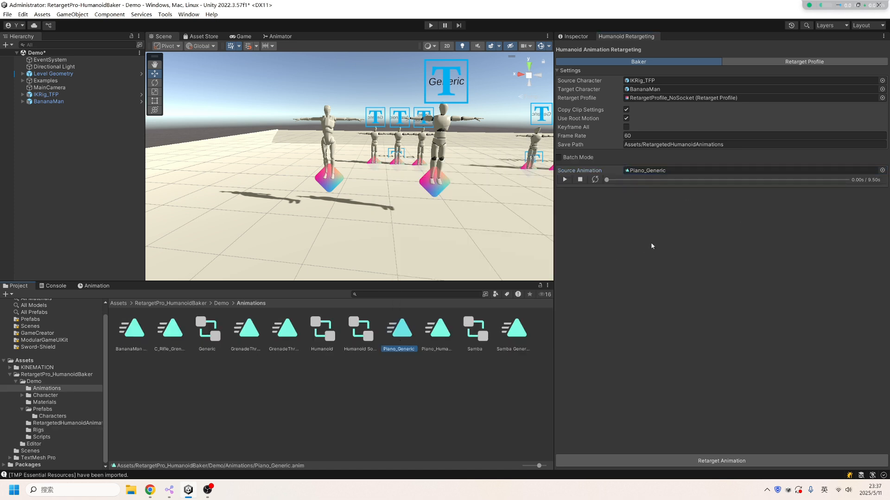
Show the Piano_Generic clip's properties and use the IKRig_TFP character as its preview model
left_click(576, 39)
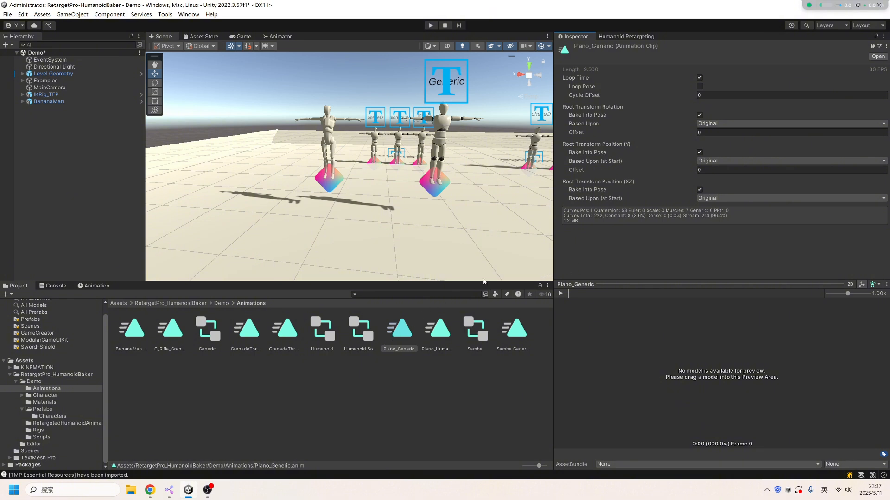
left_click_drag(477, 282, 454, 304)
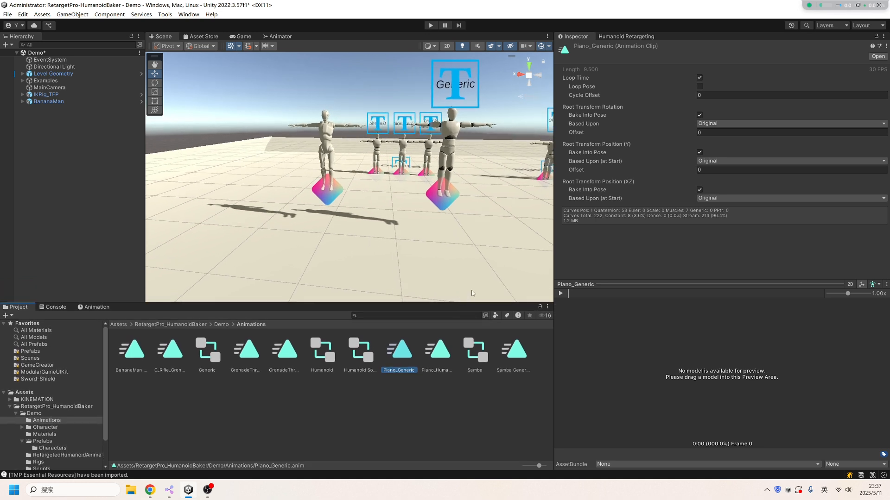
left_click(47, 95)
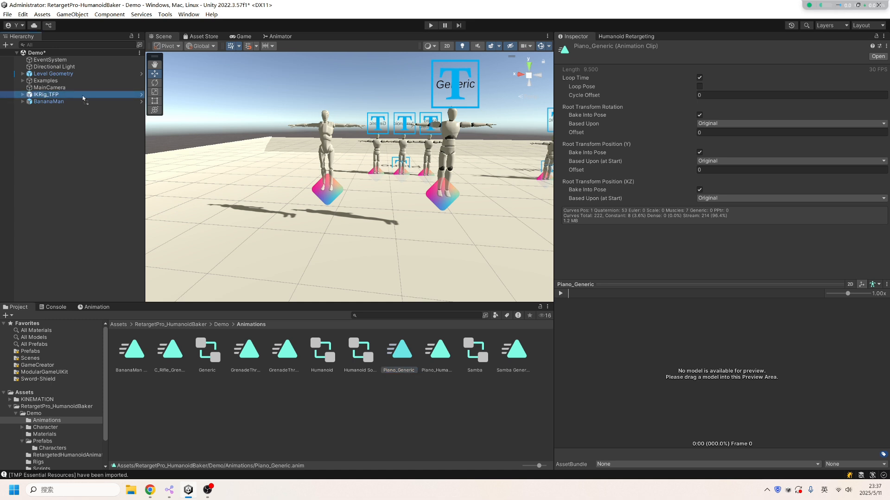
left_click_drag(103, 99, 699, 324)
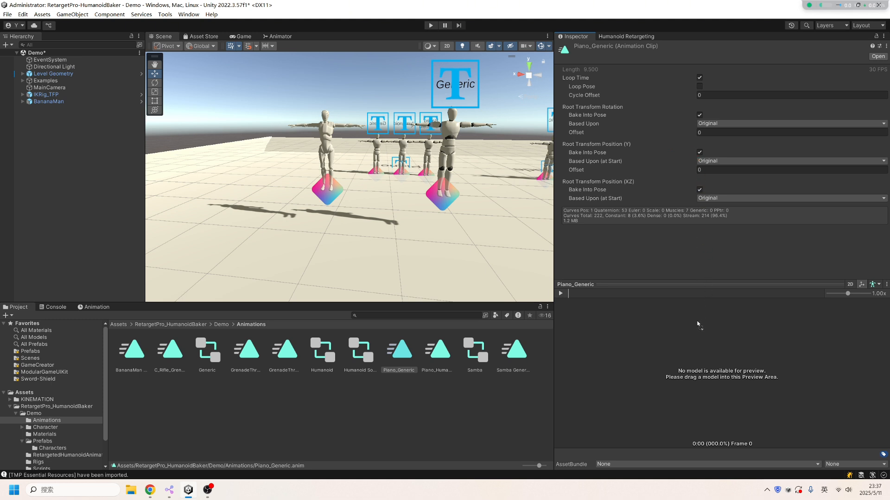
left_click_drag(697, 324, 673, 321)
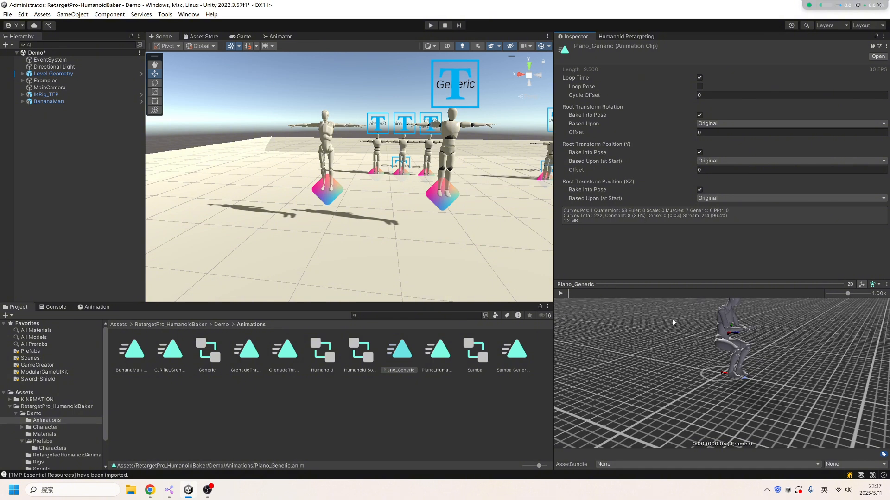
Play the Piano_Generic clip on the IKRig_TFP preview model to examine the source motion, and pause it
scroll(672, 322, "down", 3)
middle_click_drag(672, 322, 599, 345)
scroll(629, 341, "up", 4)
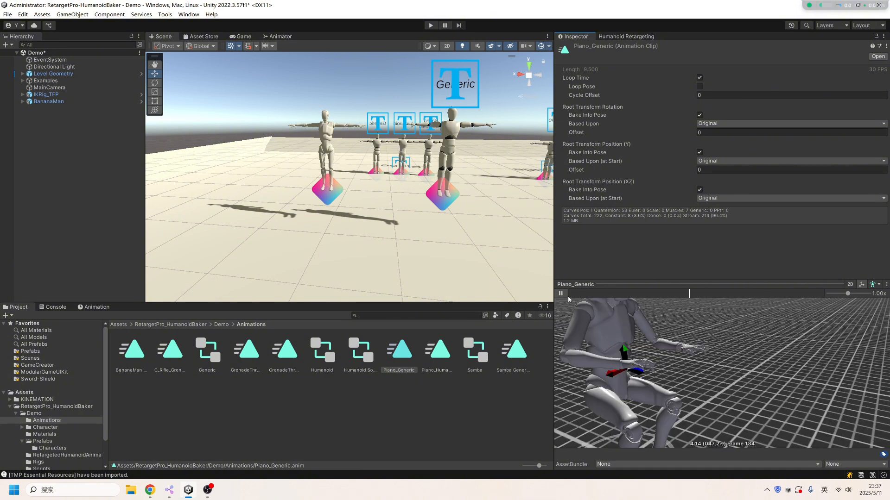
left_click(561, 294)
scroll(629, 330, "down", 5)
left_click_drag(705, 384, 685, 393)
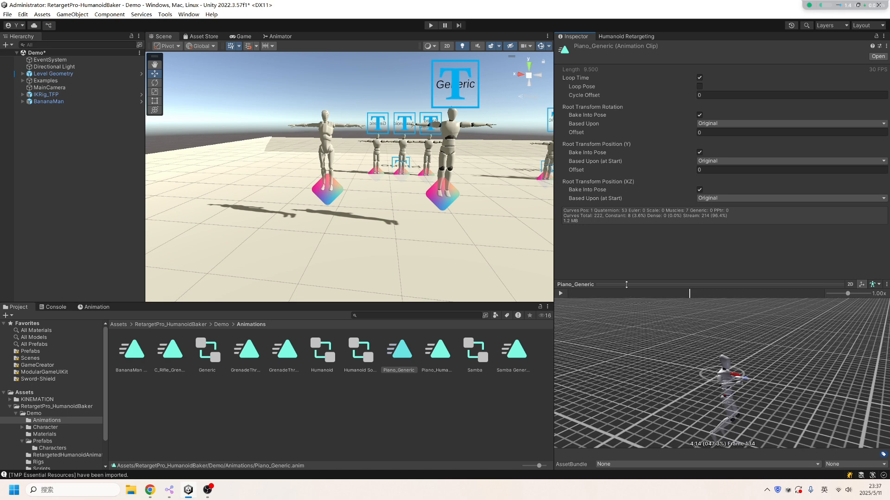
left_click_drag(627, 285, 582, 223)
left_click(560, 231)
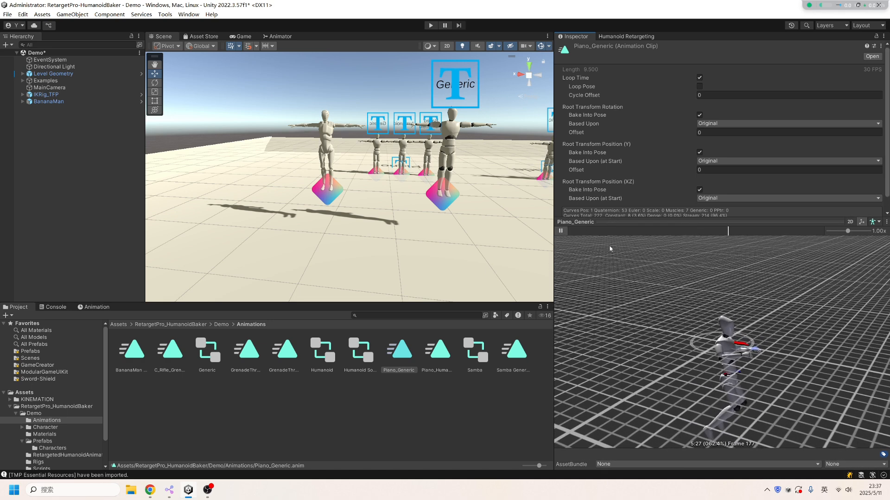
left_click(561, 231)
left_click_drag(610, 222, 582, 284)
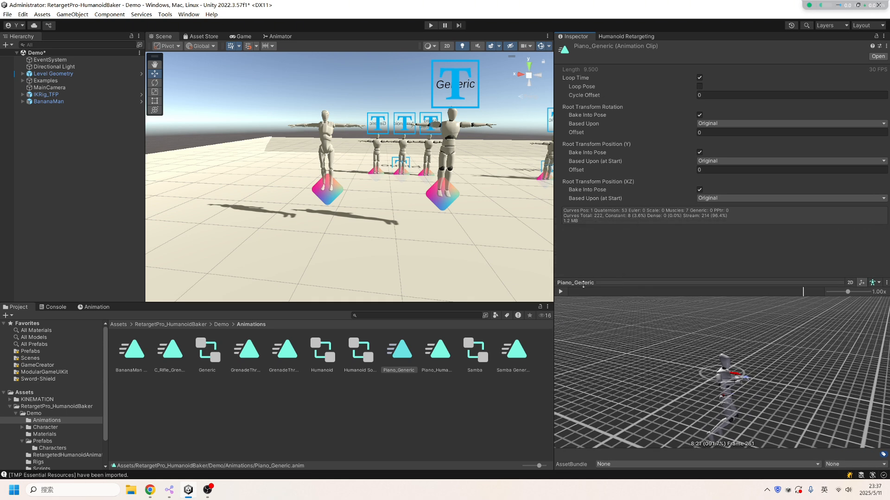
Play the retargeting preview of Piano_Generic in a loop, compare both characters in the scene, and stop it
left_click(624, 37)
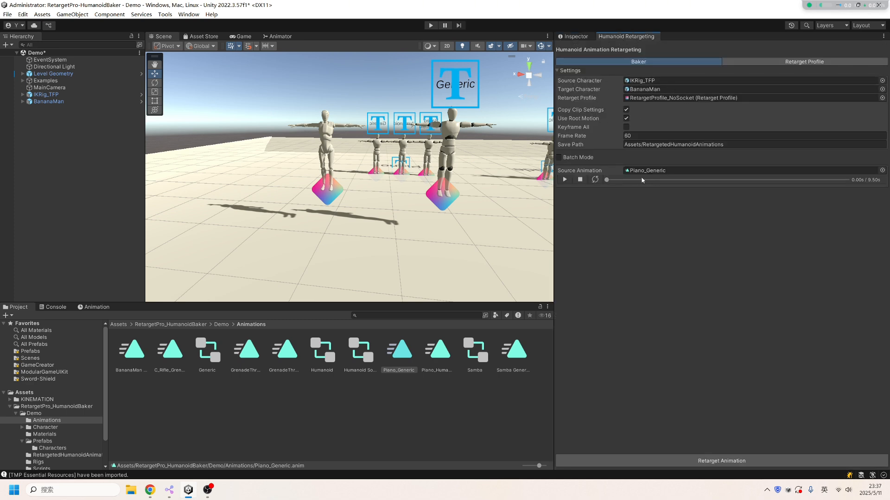
left_click(565, 180)
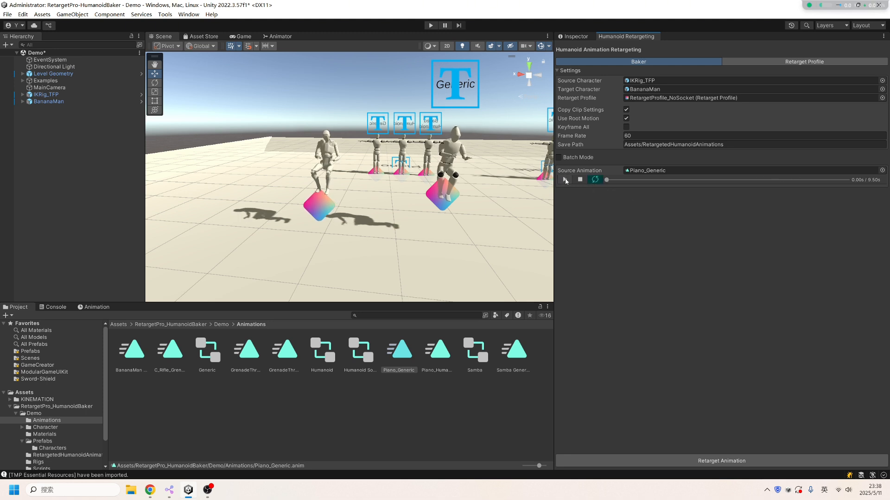
left_click(595, 179)
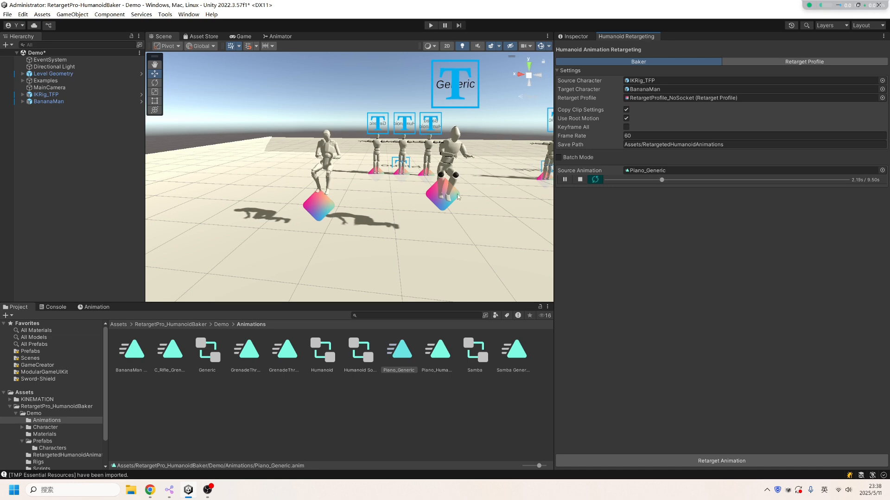
scroll(439, 202, "up", 2)
scroll(440, 202, "up", 3)
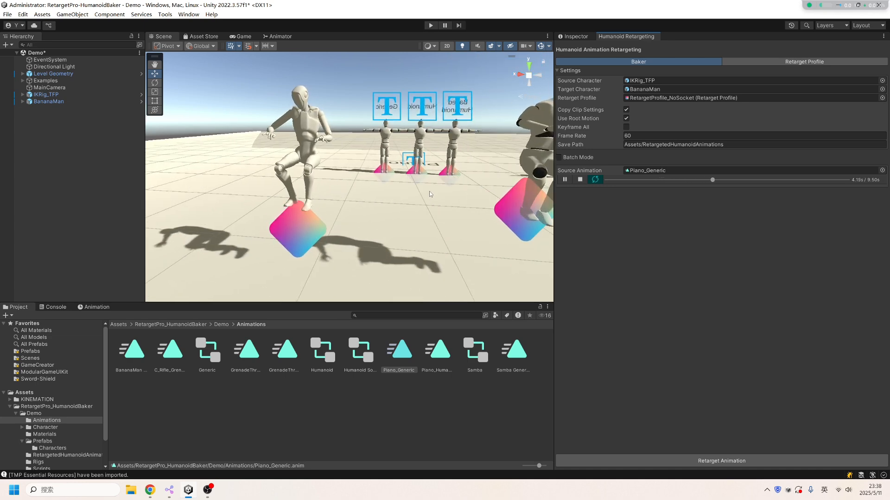
left_click_drag(440, 203, 389, 153, "alt")
left_click(580, 179)
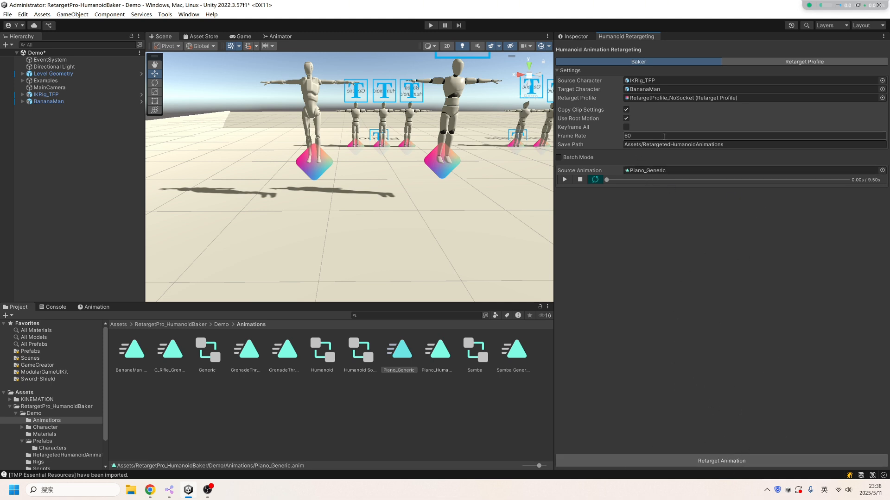
Retarget the Piano_Generic animation to BananaMan and show the properties of the baked clip
left_click(722, 461)
left_click(119, 372)
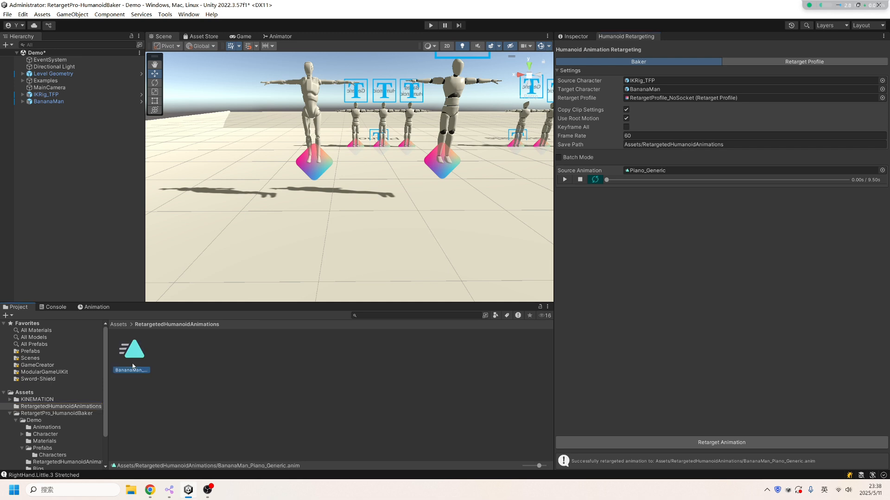
left_click(584, 38)
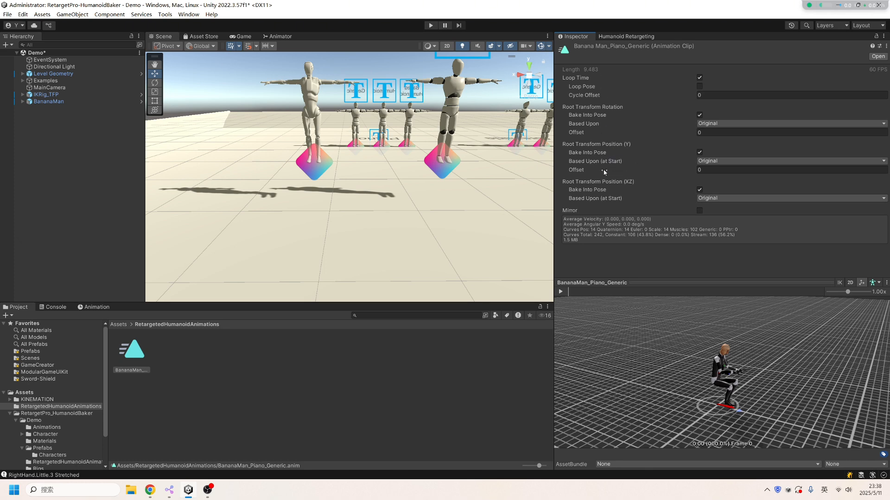
Use BananaMan as the baked clip's preview model and play the clip to check the motion from several angles
left_click_drag(65, 103, 708, 340)
left_click(560, 292)
right_click_drag(713, 386, 738, 390)
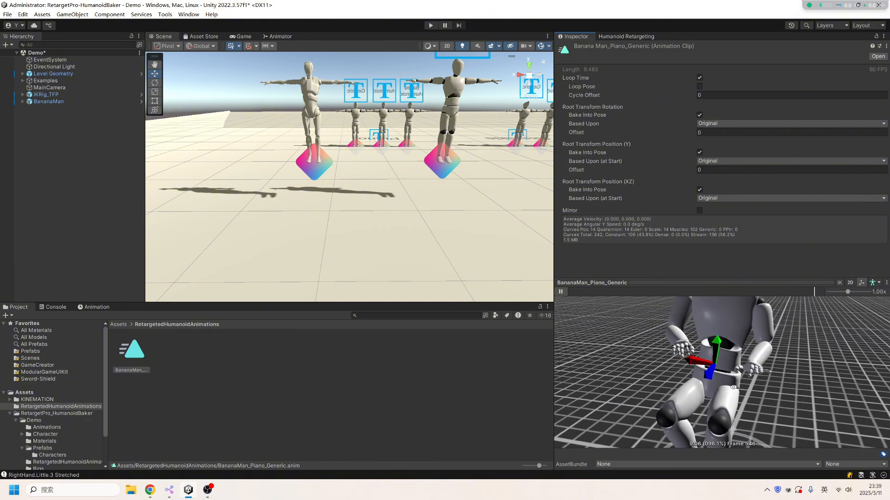
left_click(561, 292)
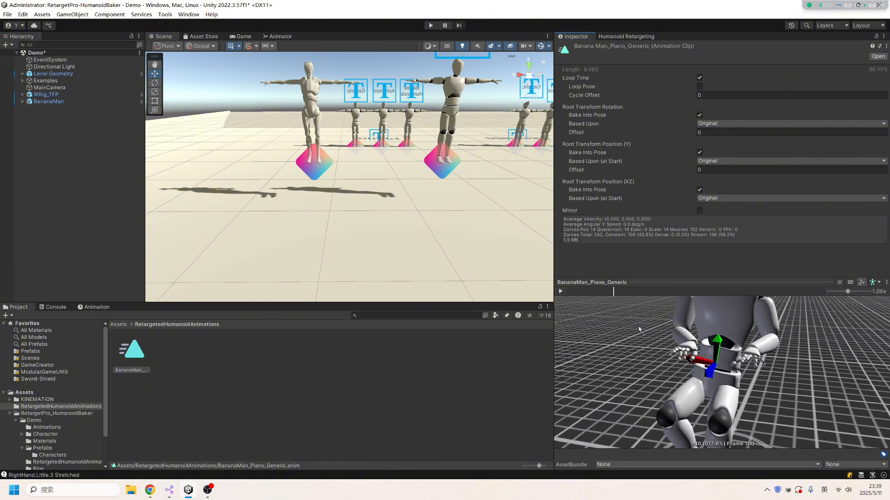
scroll(672, 354, "down", 10)
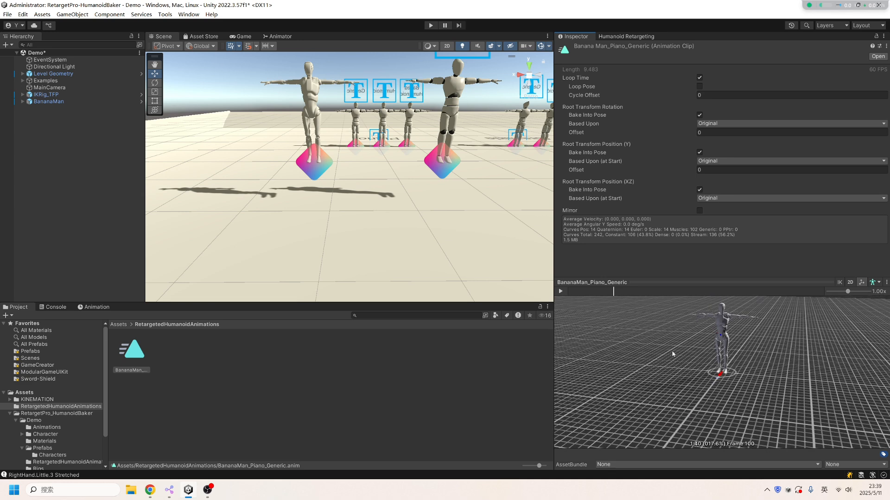
right_click_drag(691, 342, 808, 347)
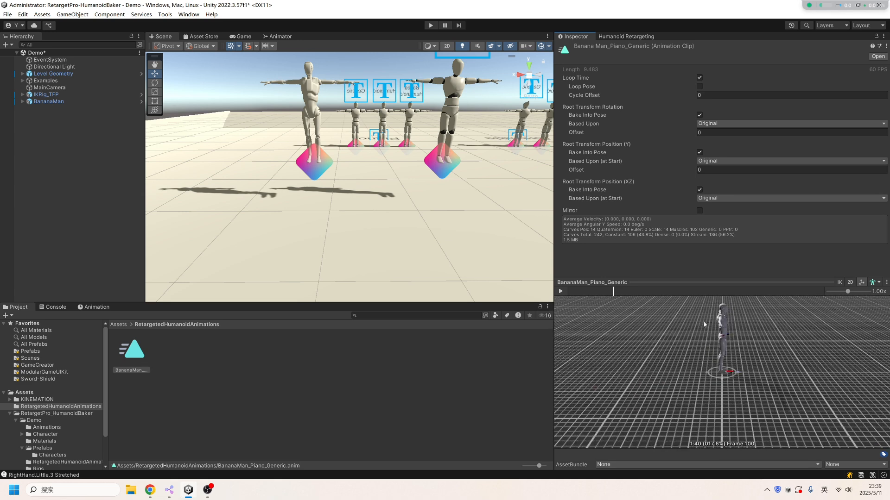
left_click(562, 292)
left_click(585, 292)
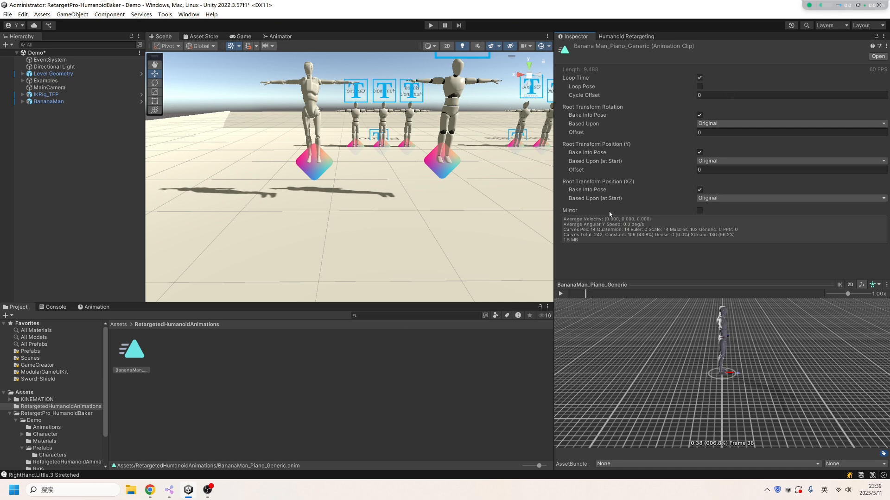
Expand the Examples and PianoExample groups in the hierarchy and frame PianoExample in the scene view
scroll(369, 244, "down", 4)
left_click_drag(370, 243, 435, 192, "alt")
left_click(638, 36)
scroll(321, 160, "down", 3)
scroll(323, 190, "up", 3)
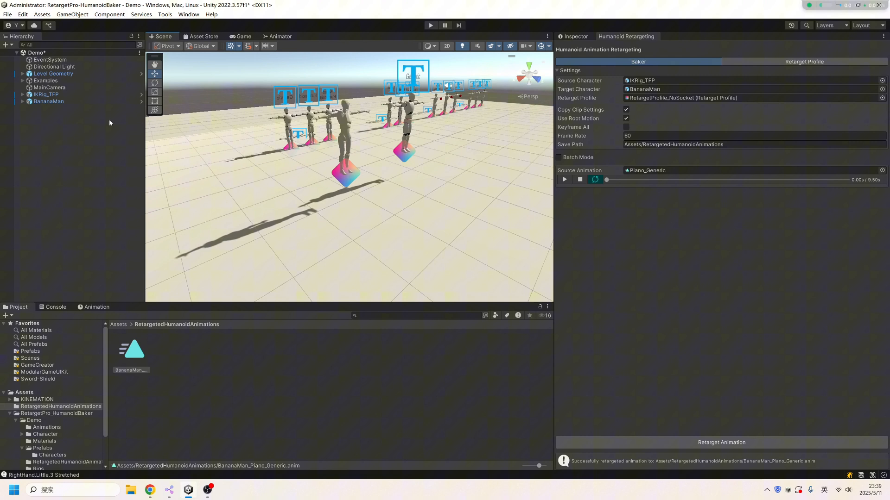
left_click(22, 81)
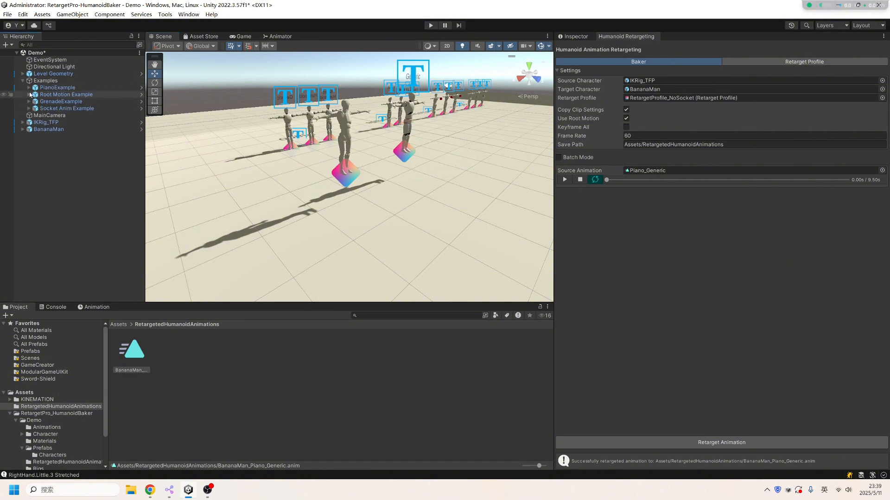
left_click(29, 88)
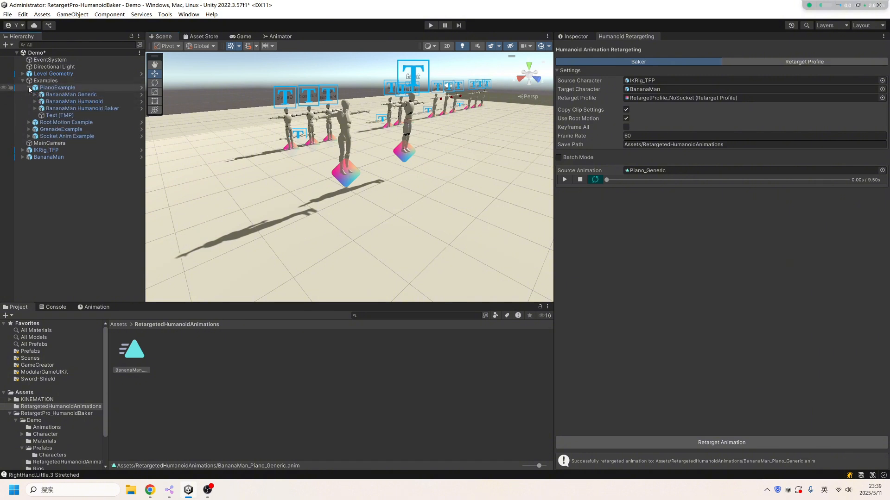
left_click(57, 86)
key("f")
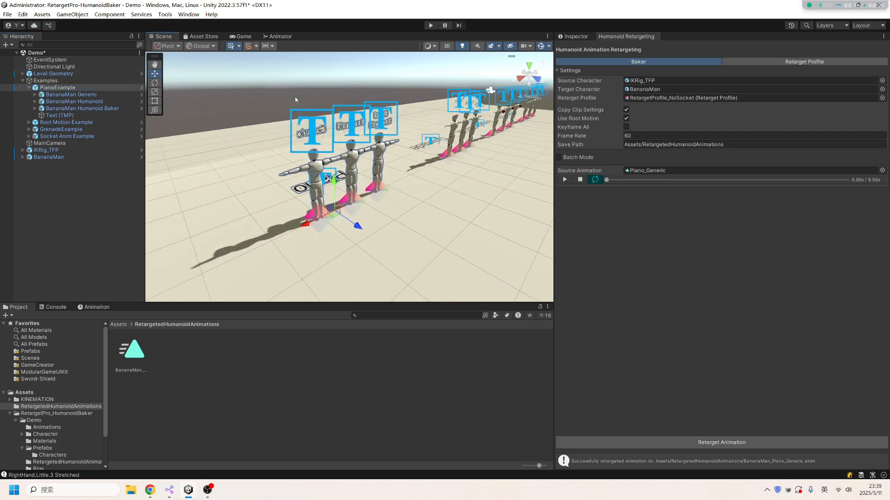
left_click_drag(295, 96, 514, 167, "alt")
Select BananaMan Humanoid Baker in PianoExample and open its BananaGenericBakedHumanoid animator controller
left_click(82, 108)
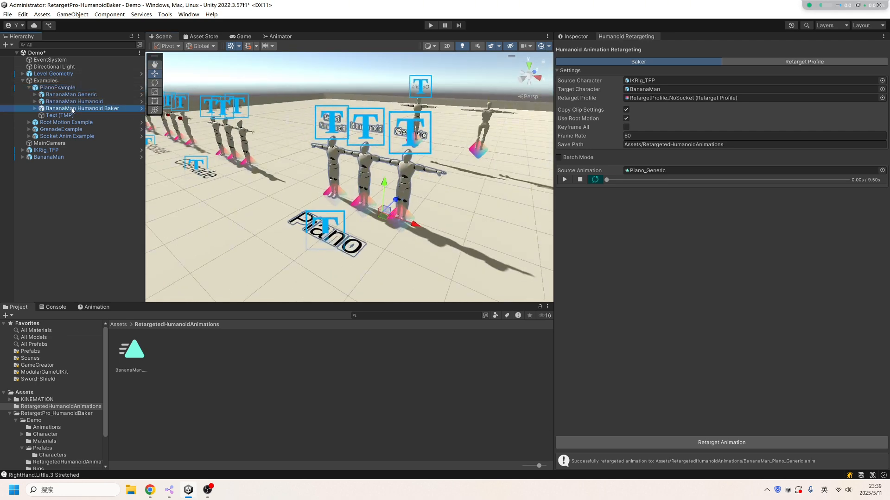
left_click(582, 38)
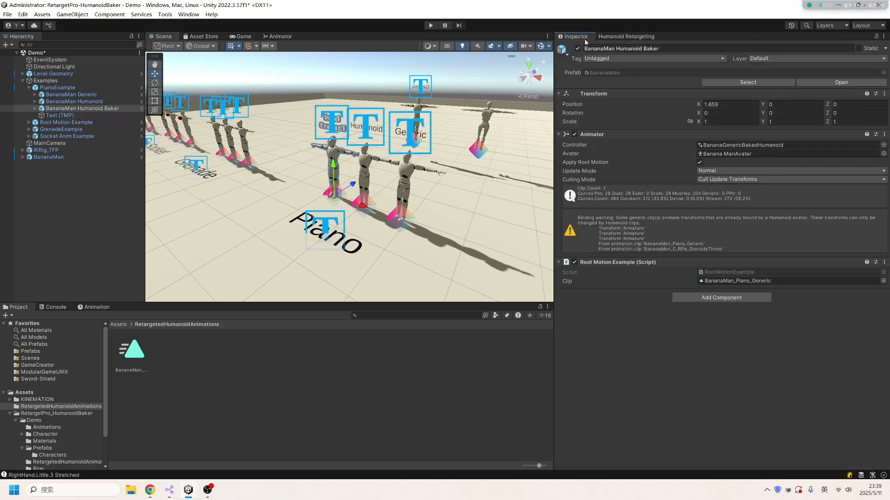
left_click_drag(227, 224, 390, 212, "alt")
key("f")
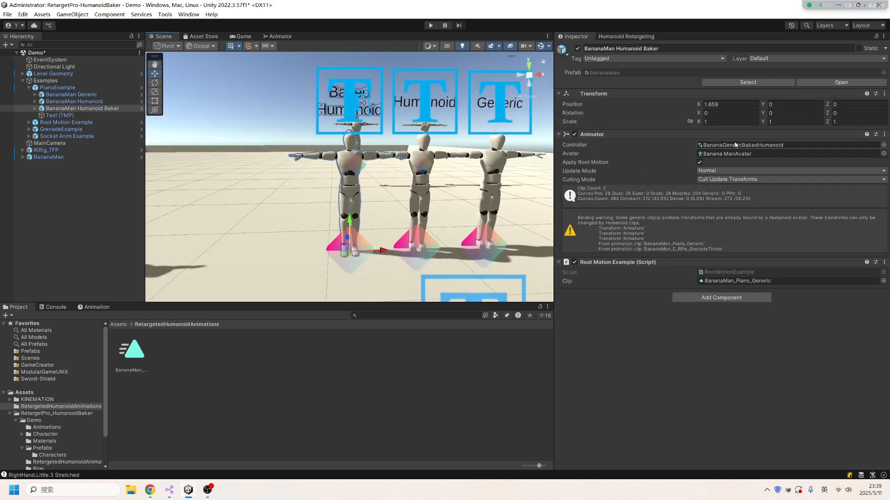
double_click(735, 147)
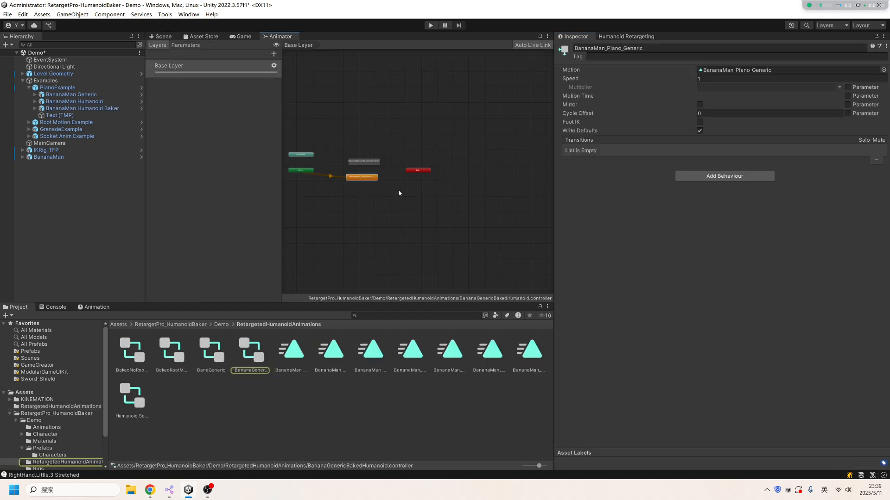
key("f")
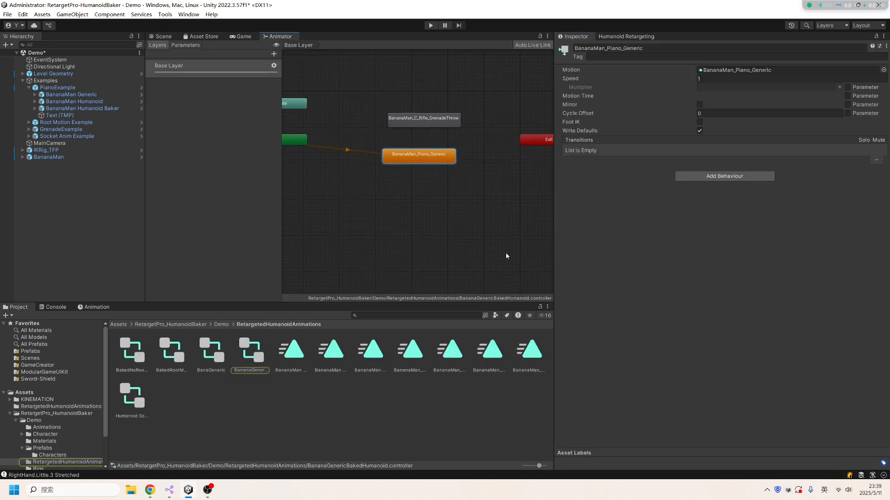
Assign the baked clip from Assets/RetargetedHumanoidAnimations as the motion of the BananaMan_Piano_Generic animator state
left_click(722, 72)
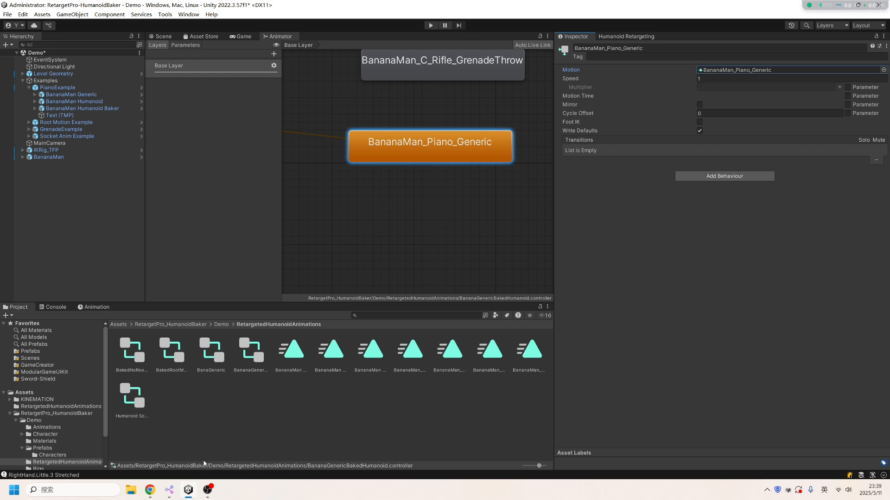
left_click(59, 407)
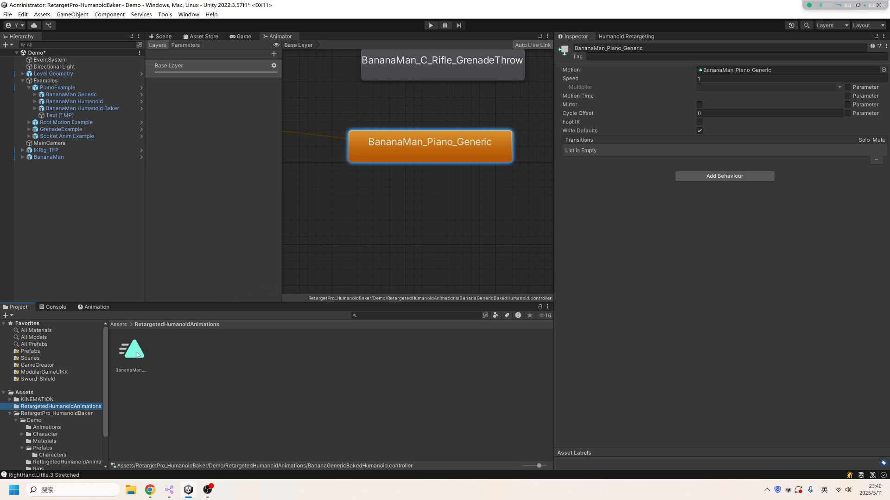
left_click_drag(138, 355, 600, 262)
left_click_drag(738, 76, 747, 68)
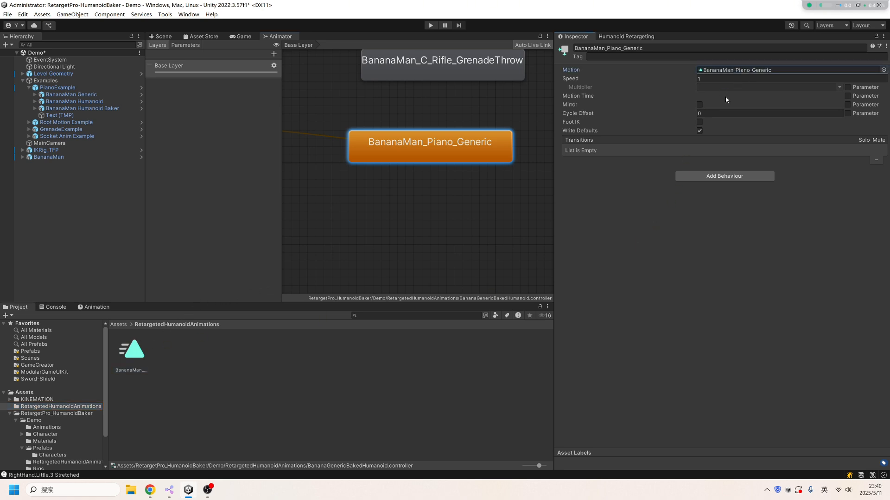
middle_click_drag(317, 240, 360, 230)
scroll(360, 231, "down", 3)
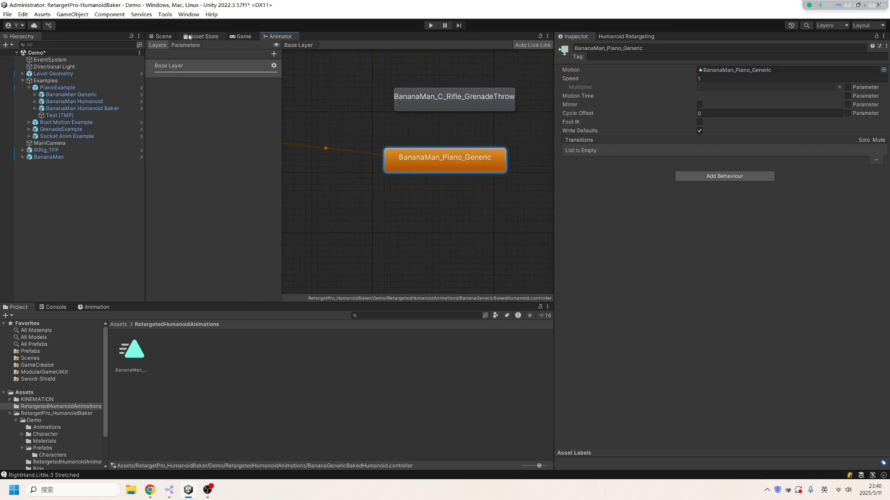
Set the Game view to Play Unfocused, then frame the piano characters in the Scene view with gizmos hidden
left_click(240, 36)
left_click(60, 115)
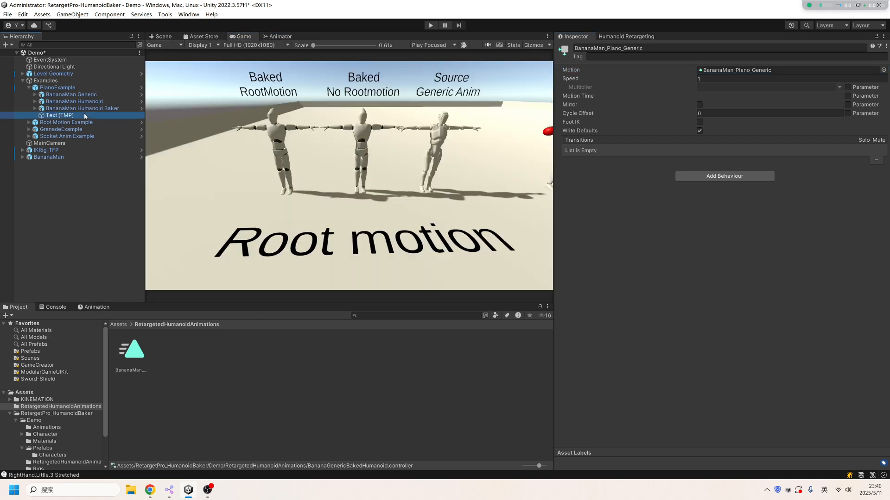
left_click(433, 45)
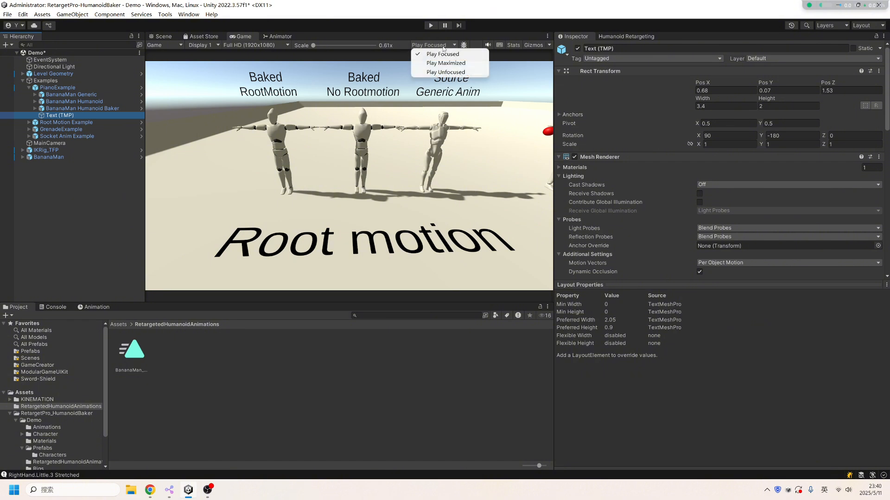
left_click(447, 73)
left_click(172, 36)
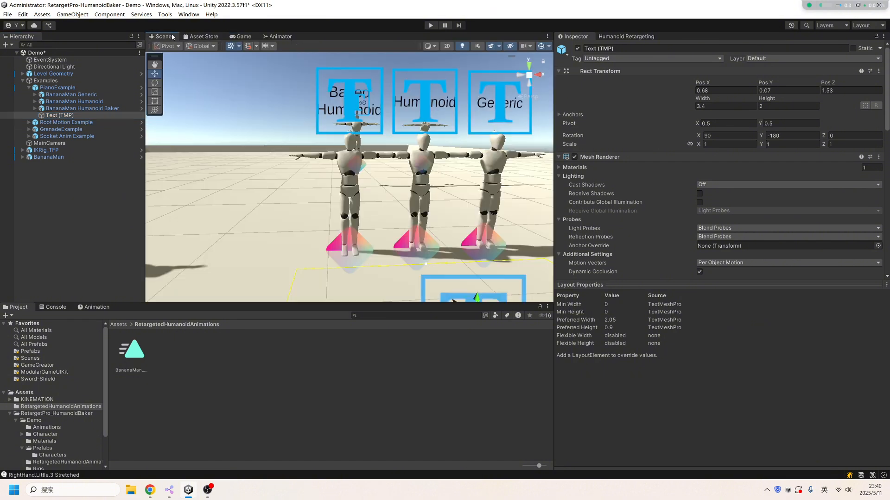
right_click_drag(482, 167, 458, 170)
left_click(541, 46)
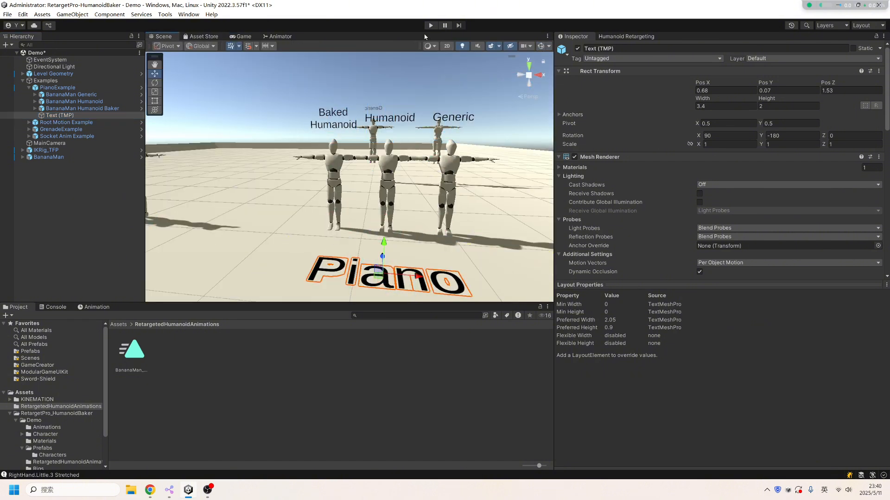
Run the scene, compare the piano motion of the three characters up close, and stop it
left_click(431, 25)
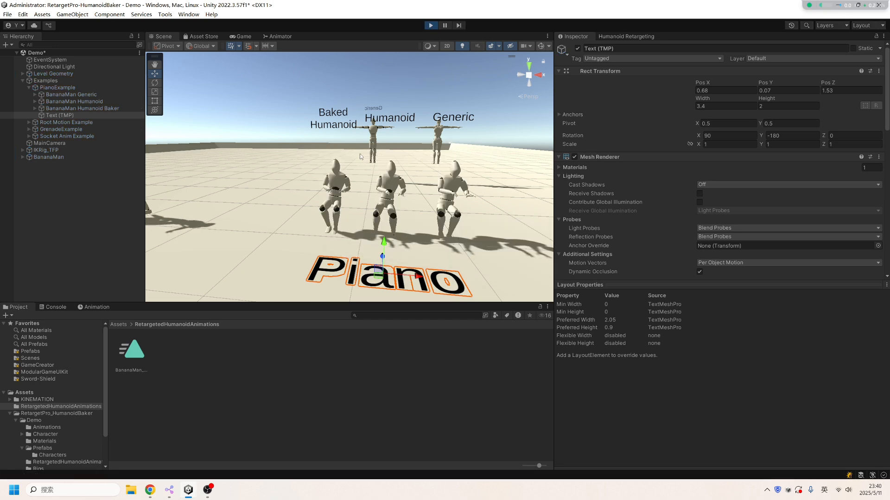
key("w")
right_click_drag(300, 205, 313, 207)
mouse_move(313, 208)
left_mouse_down("alt")
mouse_move(424, 223)
mouse_move(404, 232)
mouse_move(325, 216)
left_mouse_up("alt")
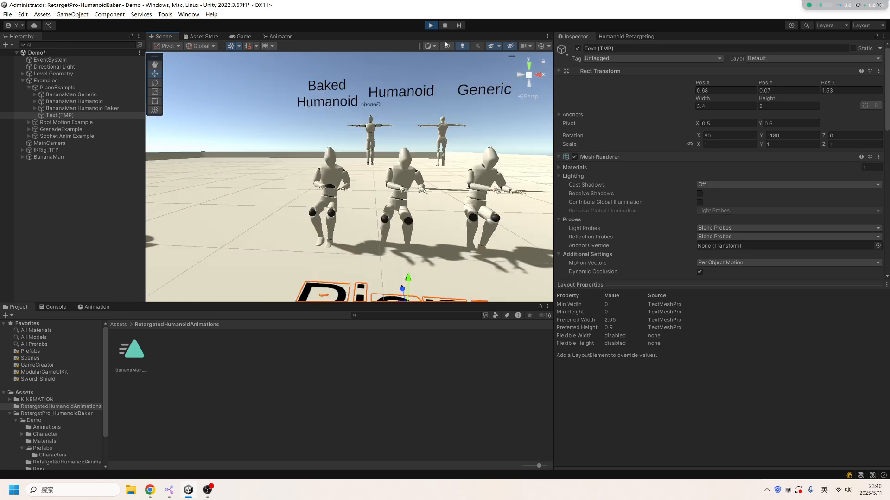
left_click(431, 26)
left_click_drag(320, 206, 341, 199, "alt")
right_click_drag(341, 199, 353, 181, "alt")
left_click_drag(354, 181, 431, 170, "alt")
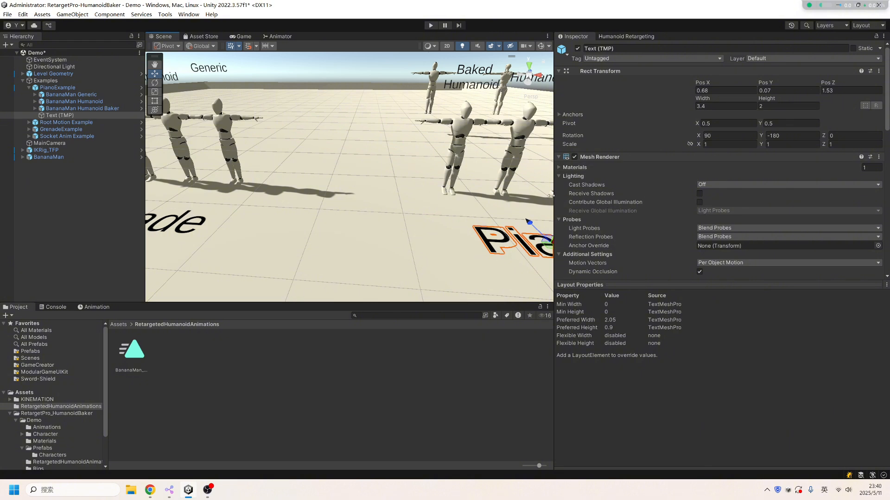
left_click_drag(516, 204, 435, 196, "alt")
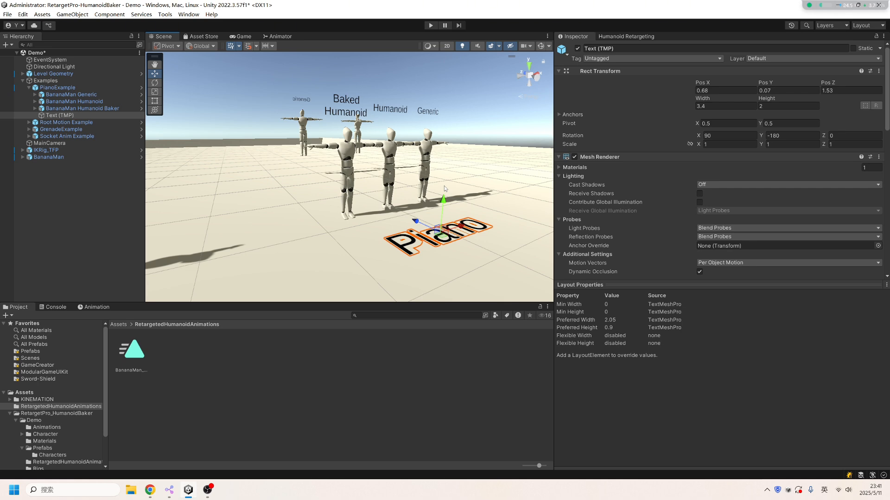
left_click_drag(444, 185, 402, 211, "alt")
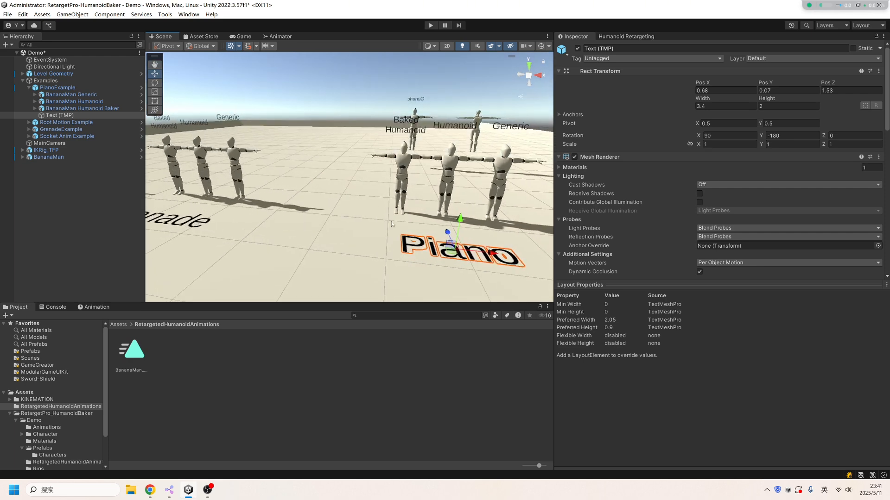
Turn off looping for the source animation preview in the Humanoid Retargeting baker
left_click(643, 37)
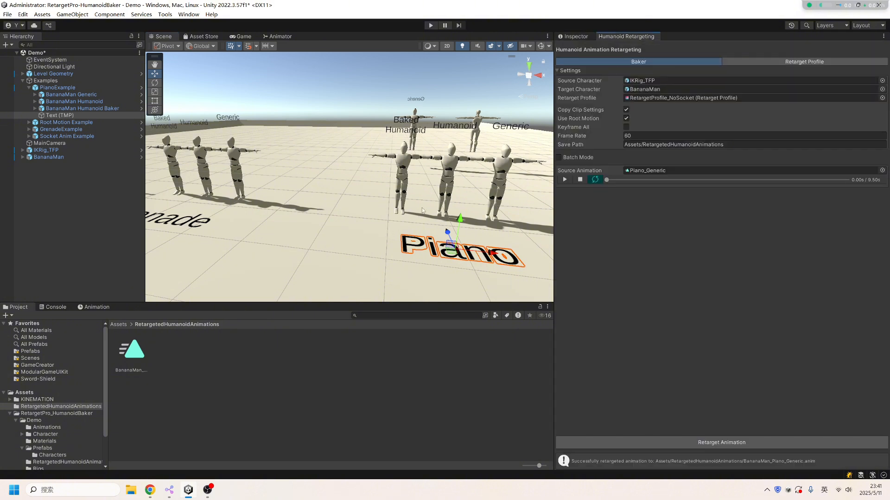
middle_click_drag(427, 203, 384, 200)
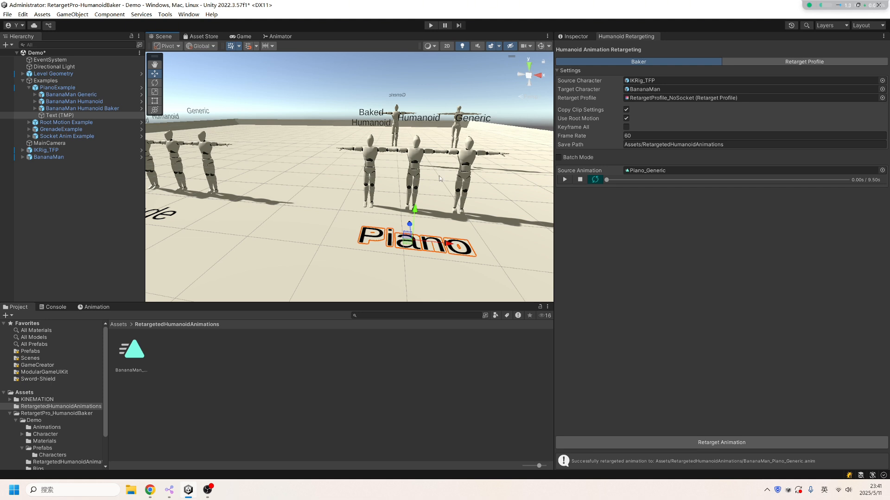
scroll(435, 213, "up", 2)
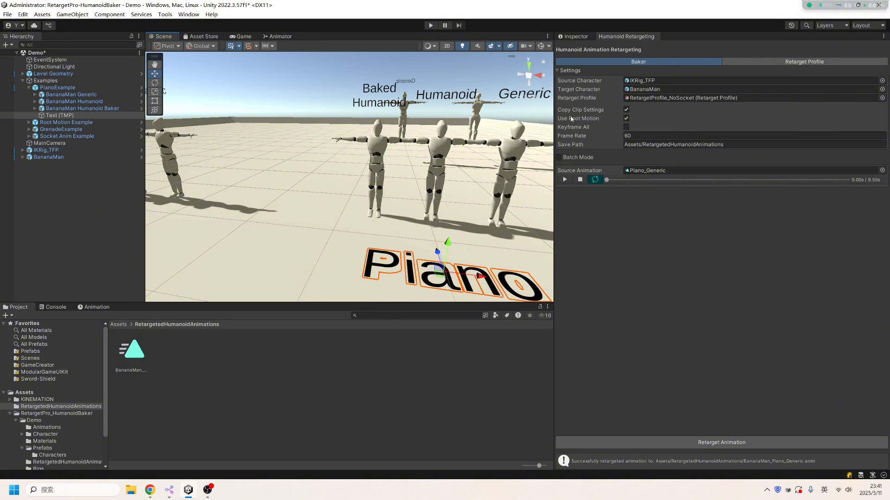
left_click(594, 180)
View the Grenade example in the scene and choose C_Rifle_GrenadeThrow as the baker's source animation
scroll(392, 231, "down", 4)
middle_click_drag(304, 233, 540, 225)
scroll(362, 210, "up", 2)
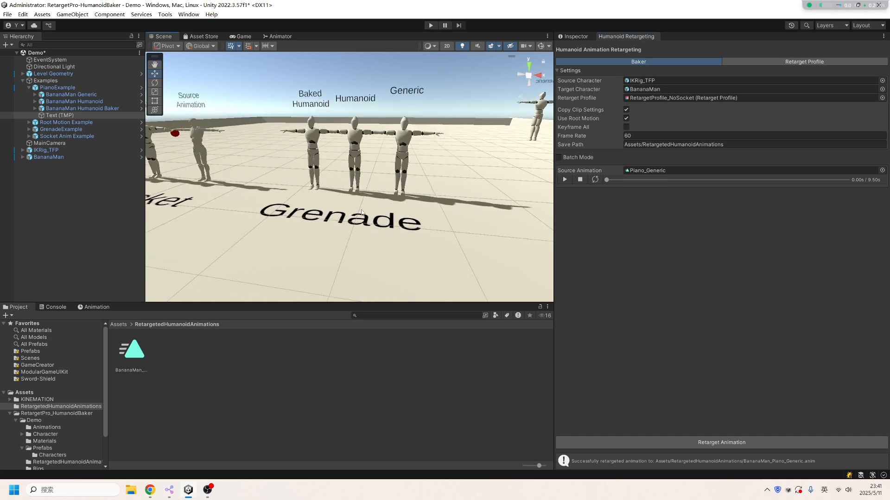
scroll(361, 212, "up", 1)
middle_click_drag(361, 212, 323, 246)
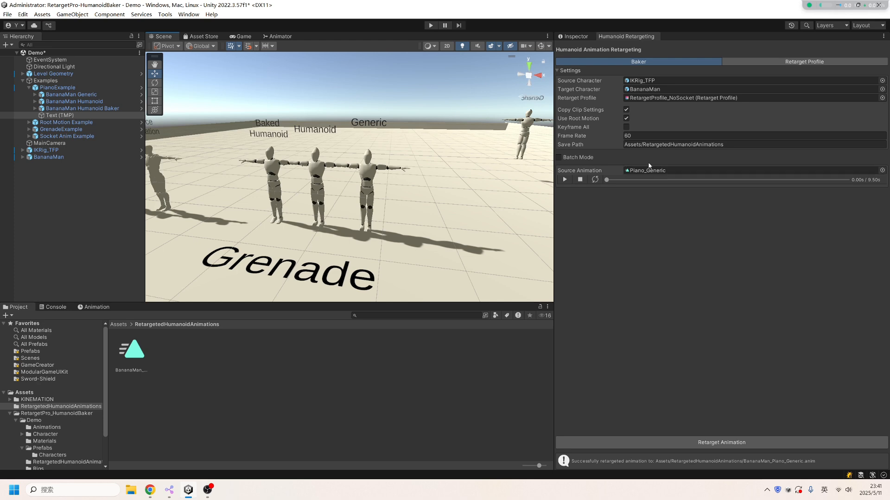
middle_click_drag(405, 205, 340, 214)
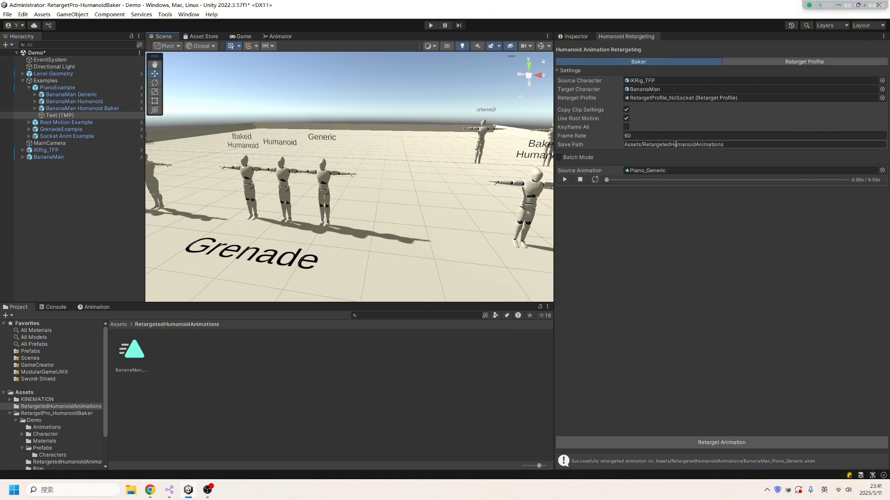
scroll(508, 150, "down", 3)
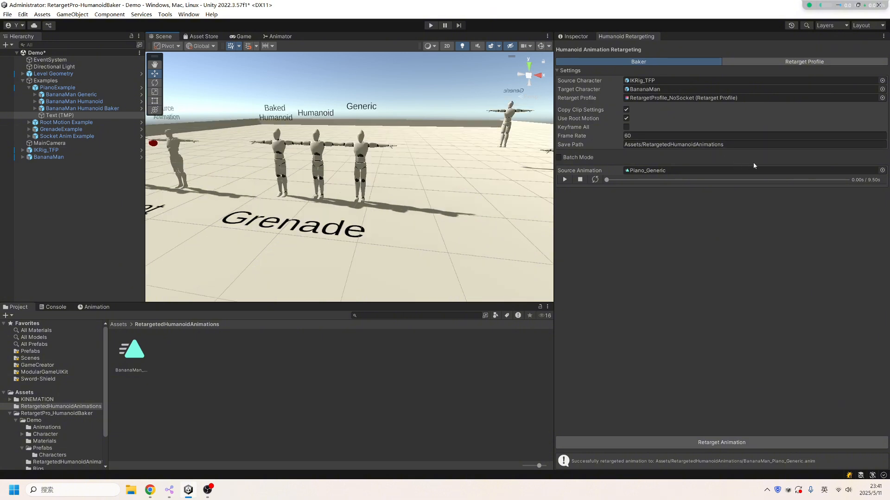
left_click(882, 171)
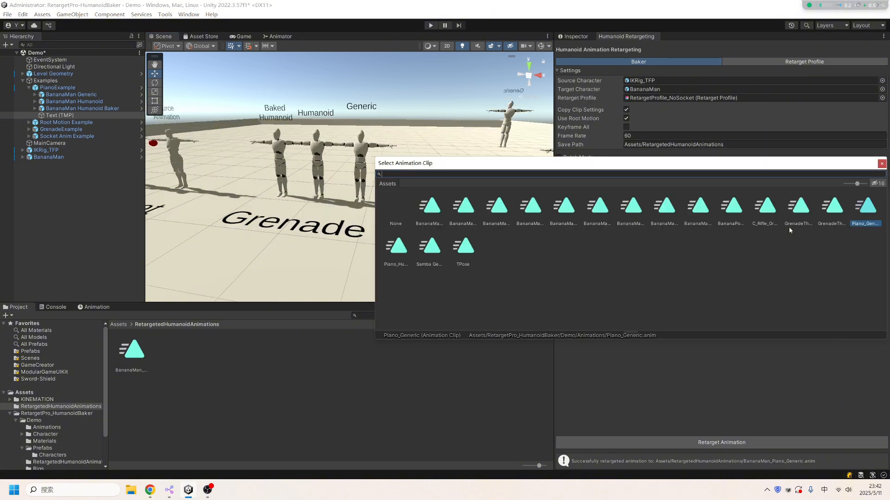
double_click(760, 209)
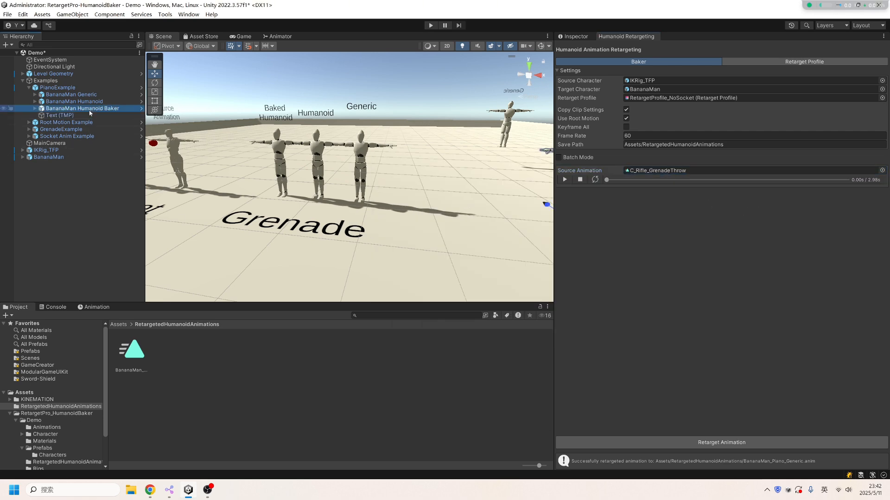
Frame BananaMan and preview the C_Rifle_GrenadeThrow retargeting on it from several angles
double_click(49, 157)
left_click(565, 180)
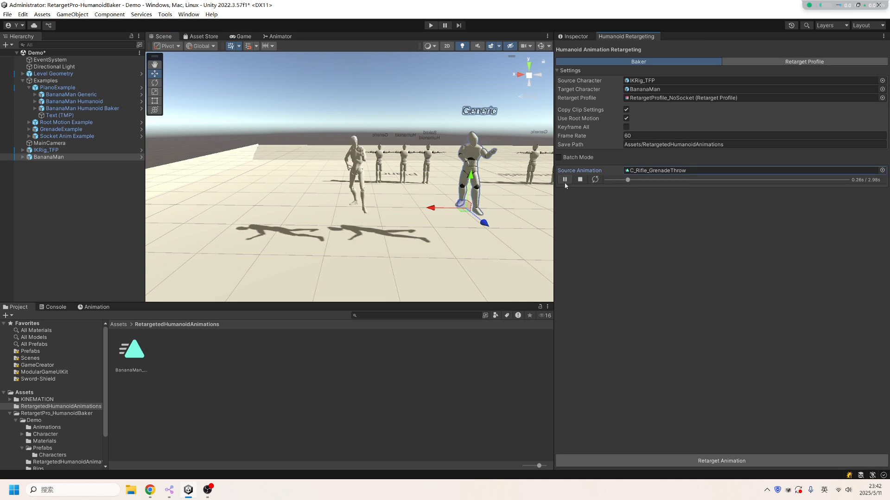
left_click_drag(431, 204, 453, 208, "alt")
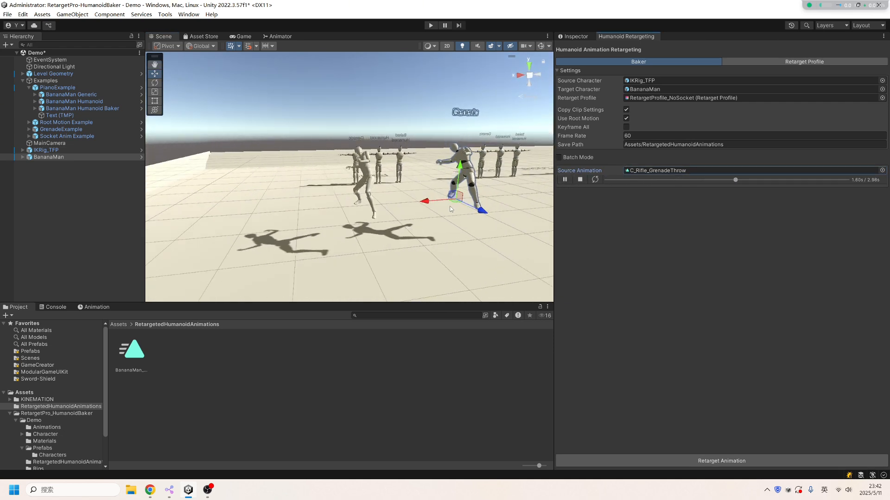
left_click_drag(417, 213, 306, 210, "alt")
Disable the Hips to pelvis feature in the retarget profile, with its feature weight at 0
left_click(763, 62)
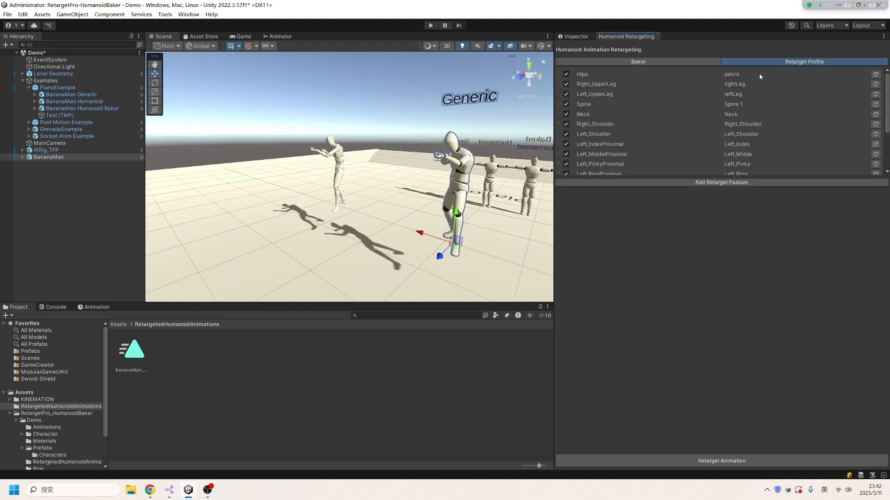
left_click(601, 76)
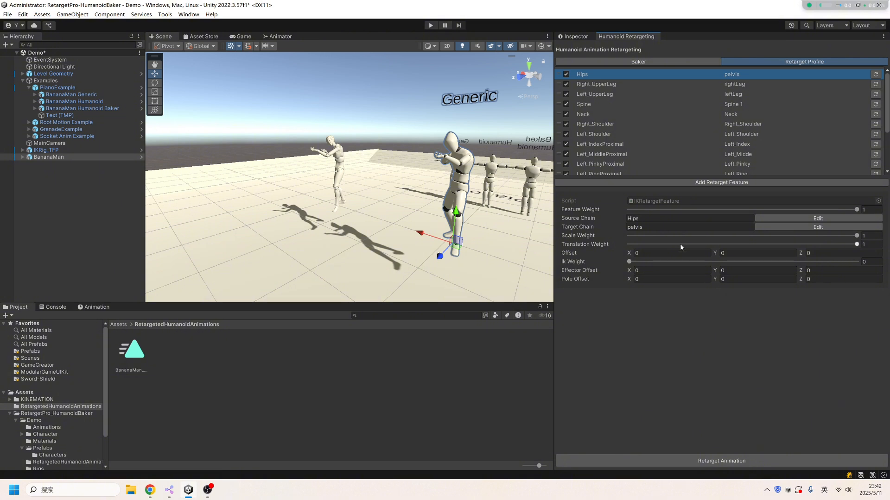
left_click_drag(746, 244, 857, 245)
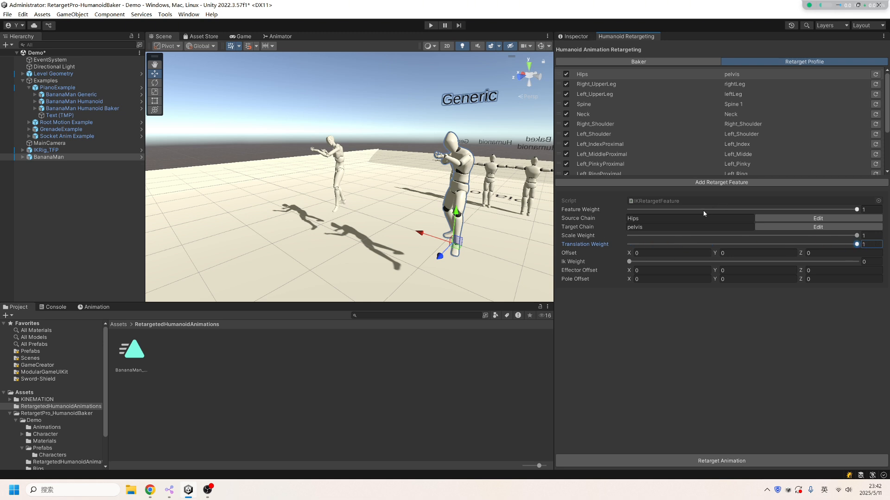
left_click_drag(688, 210, 627, 210)
left_click(565, 74)
Check BananaMan's properties, then return to the baker and examine both characters in the grenade throw preview from several angles
left_click(574, 36)
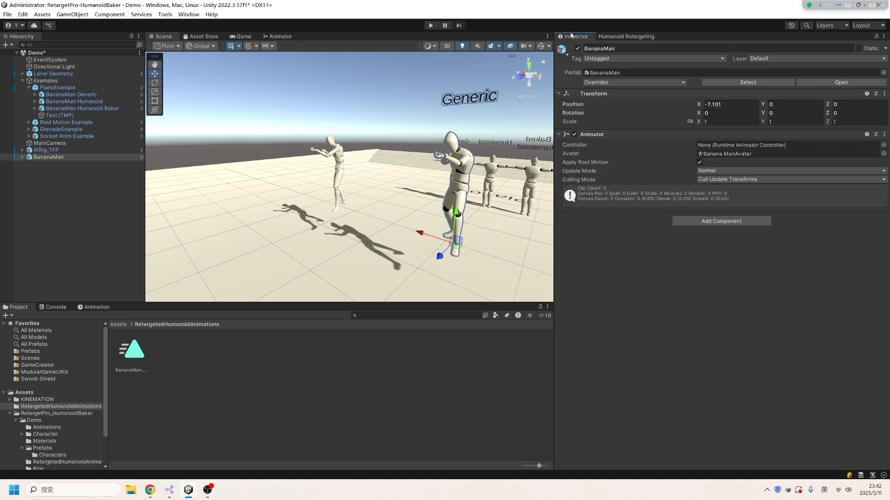
left_click(626, 38)
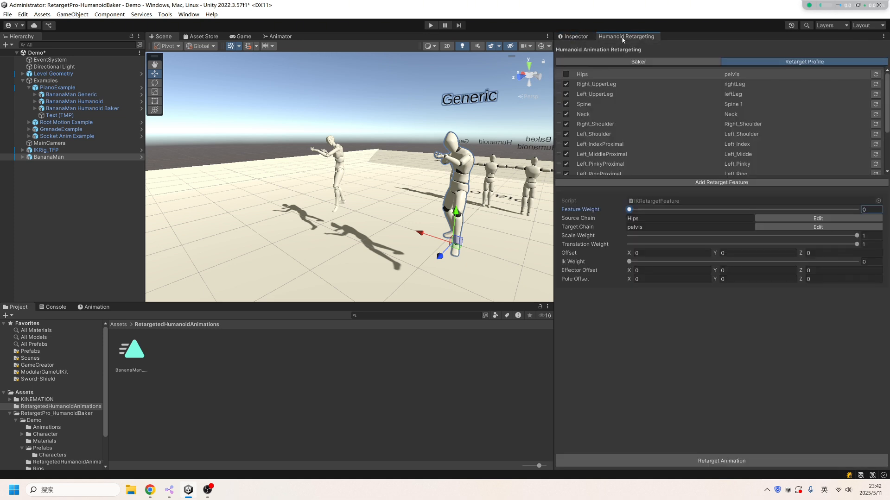
left_click(621, 62)
left_click_drag(422, 208, 491, 200, "alt")
scroll(492, 204, "up", 3)
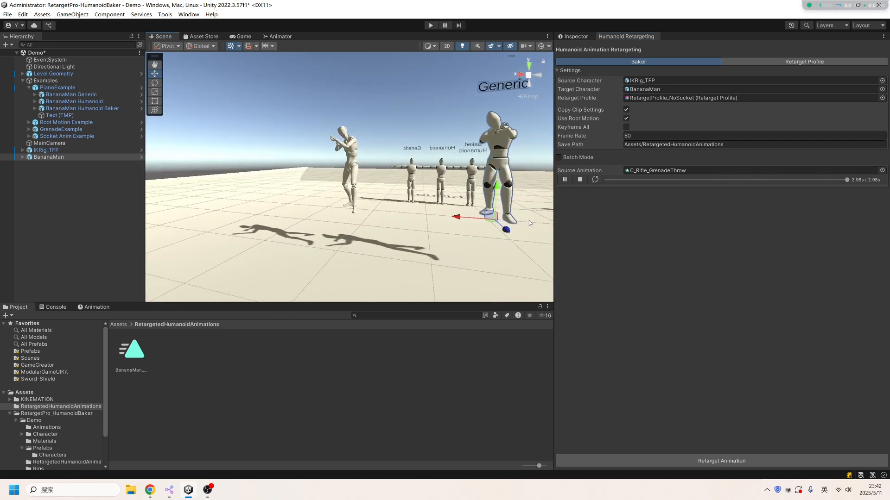
middle_click_drag(382, 236, 319, 240)
left_click_drag(417, 204, 484, 192, "alt")
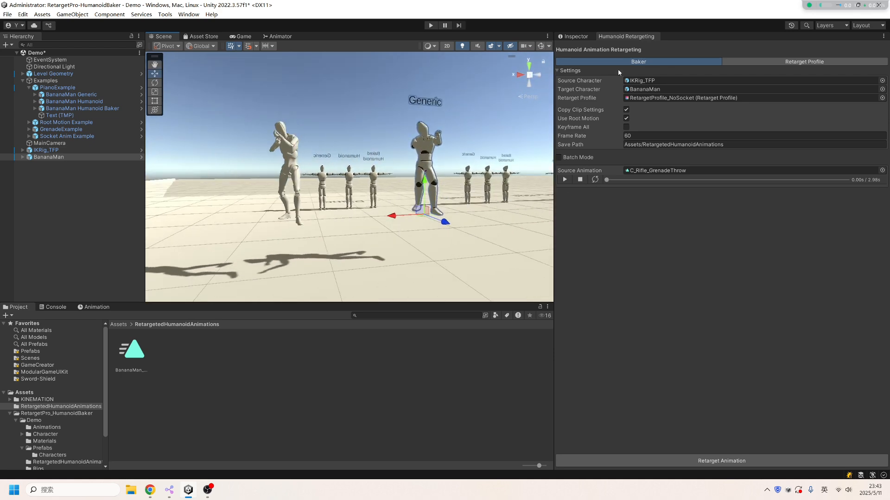
Re-enable the Hips to pelvis feature in the retarget profile and show BananaMan's properties
left_click(734, 62)
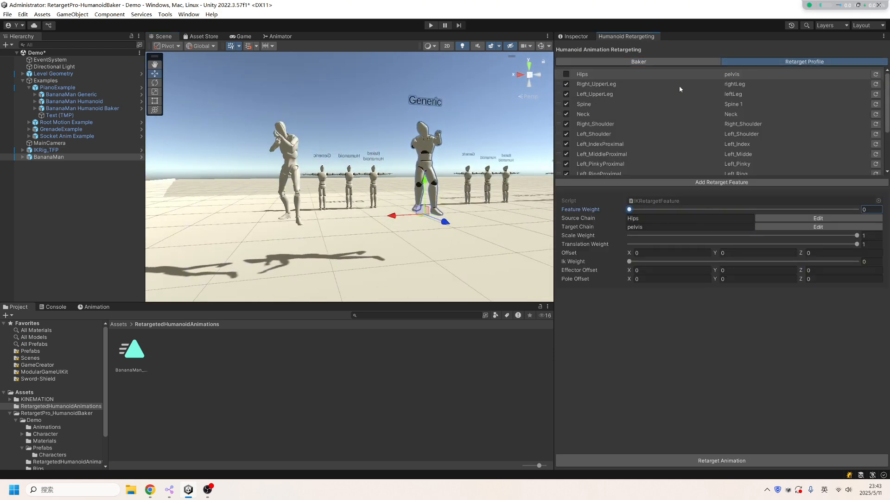
left_click(566, 74)
left_click(573, 37)
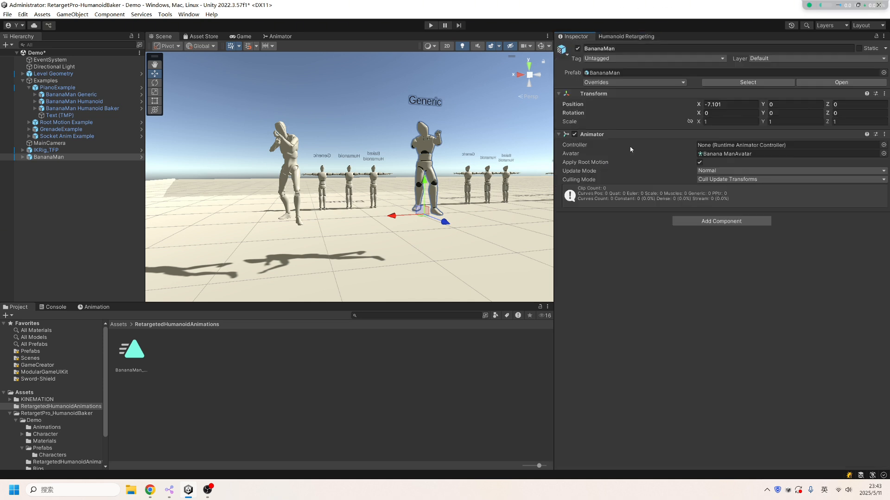
Retarget the C_Rifle_GrenadeThrow animation to BananaMan and show the properties of the baked clip
left_click(625, 36)
left_click(639, 62)
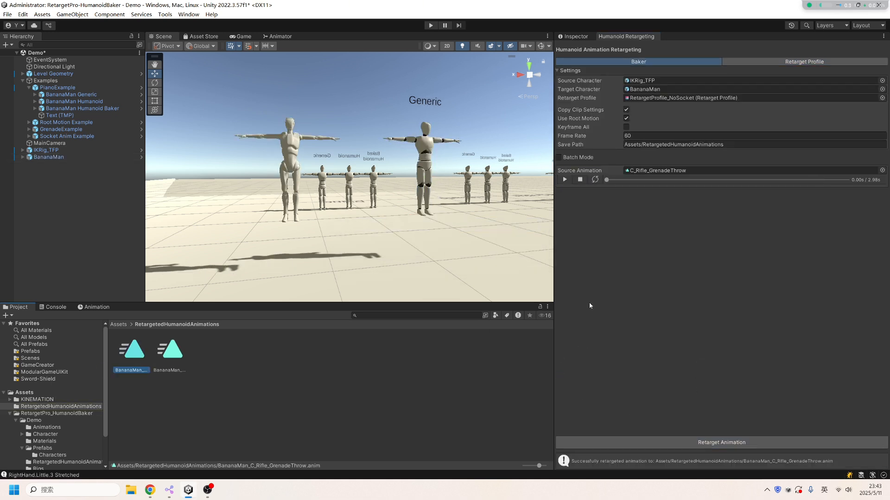
left_click(585, 37)
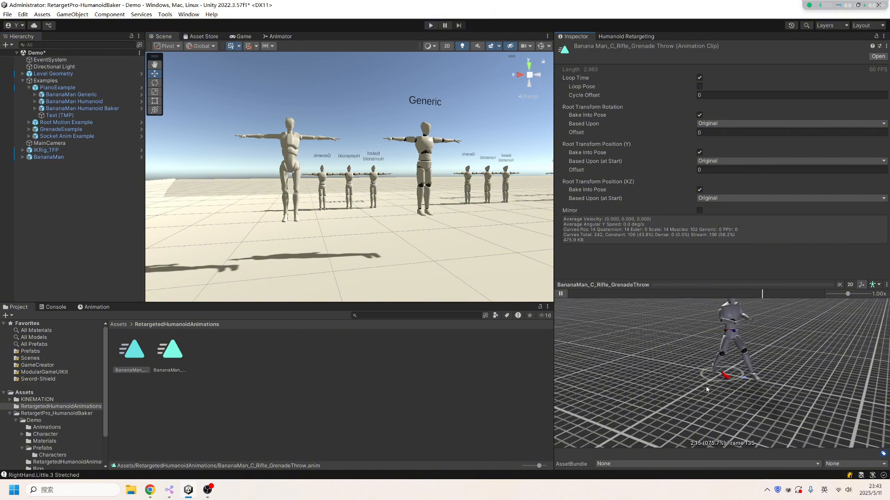
Assign the newly baked BananaMan_C_Rifle_GrenadeThrow clip to the grenade throw state in the controller of GrenadeExample's BananaMan Humanoid Baker
scroll(612, 327, "up", 3)
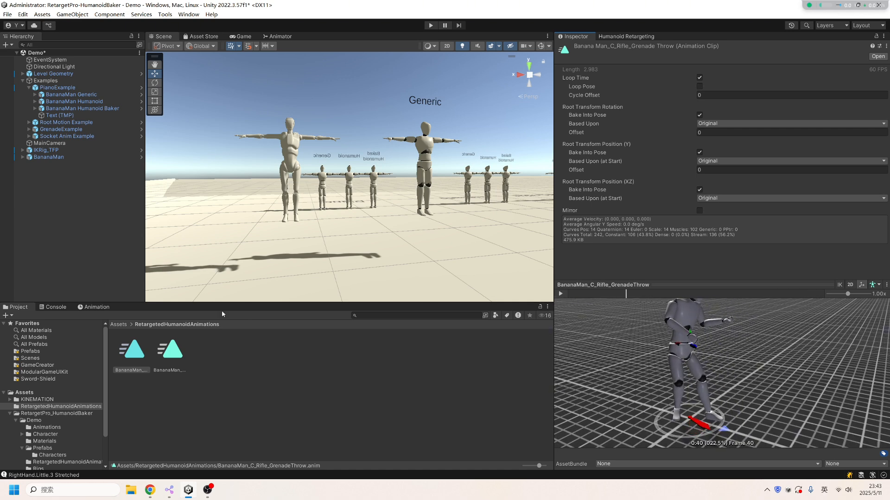
left_click(28, 130)
left_click(79, 151)
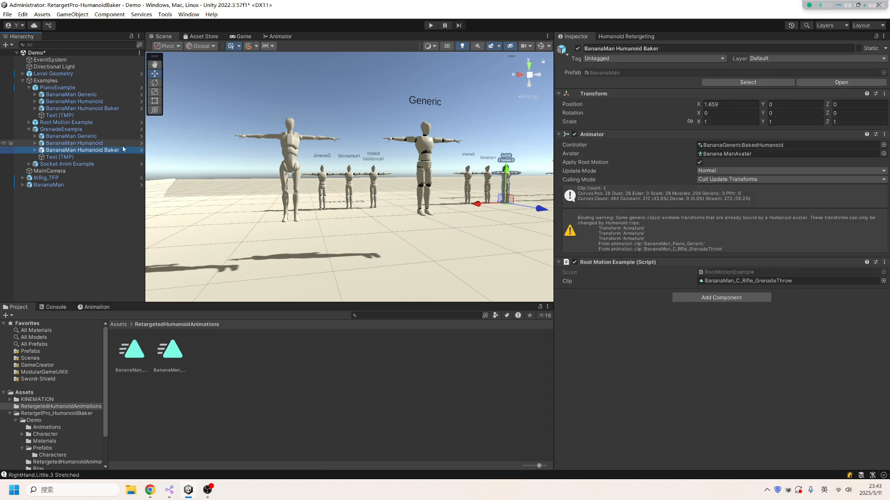
double_click(730, 145)
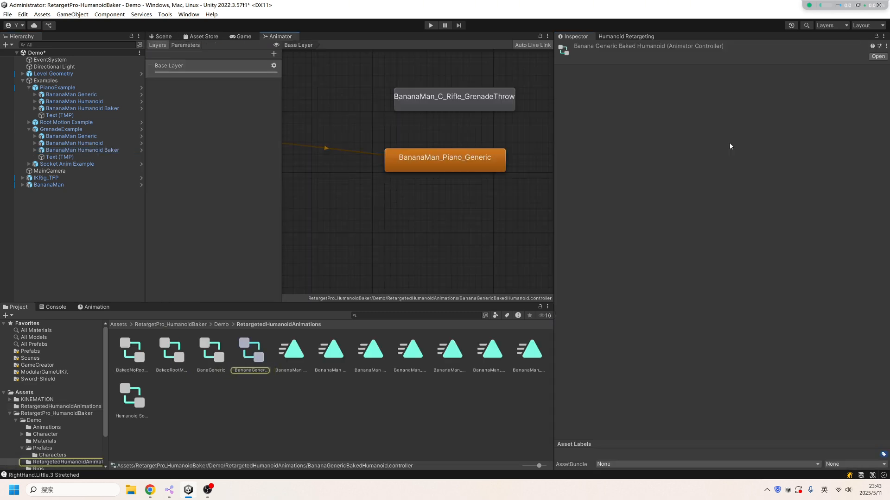
left_click(480, 110)
left_click(772, 70)
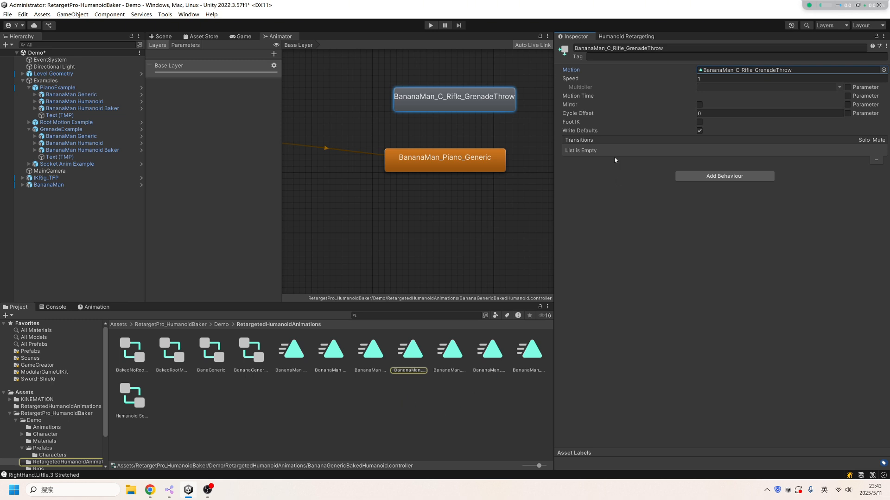
left_click(61, 407)
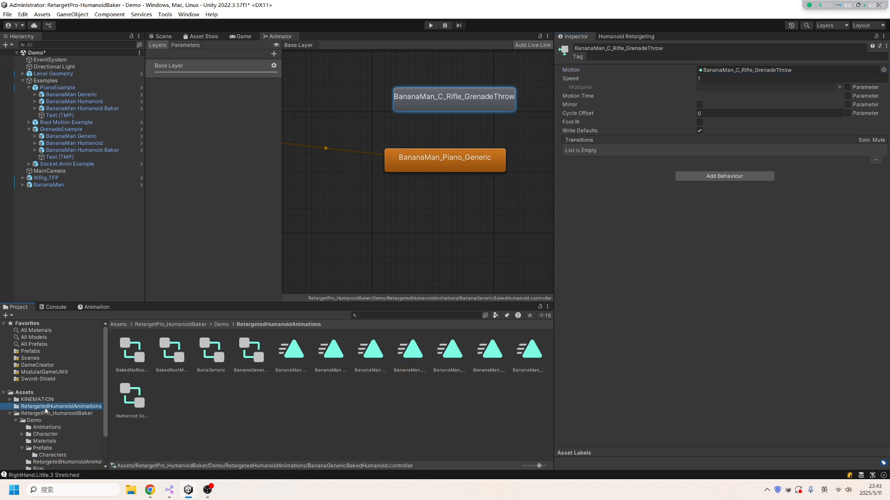
left_click_drag(133, 352, 738, 71)
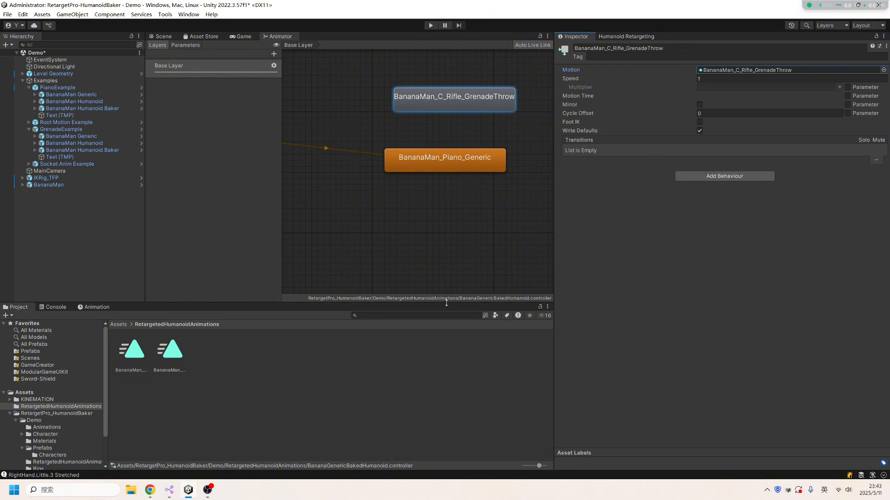
Play the scene and compare the Baked Humanoid, Humanoid and Generic characters in the Grenade example
left_click(158, 37)
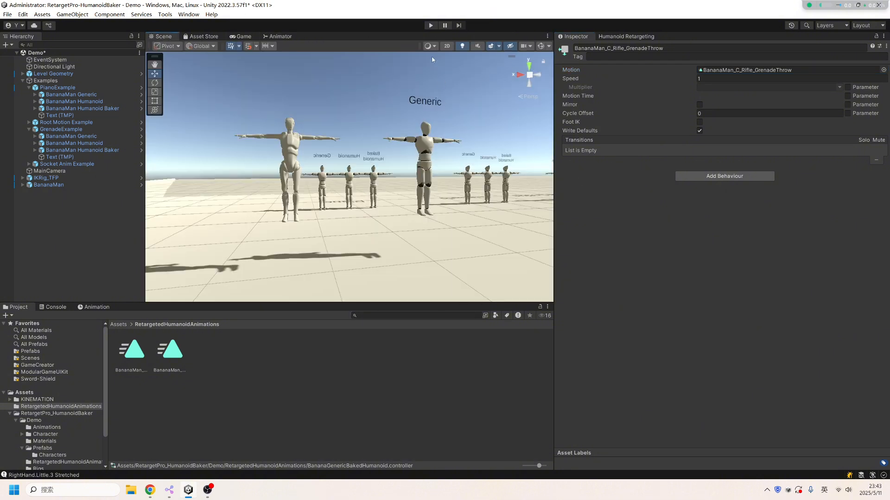
left_click(430, 26)
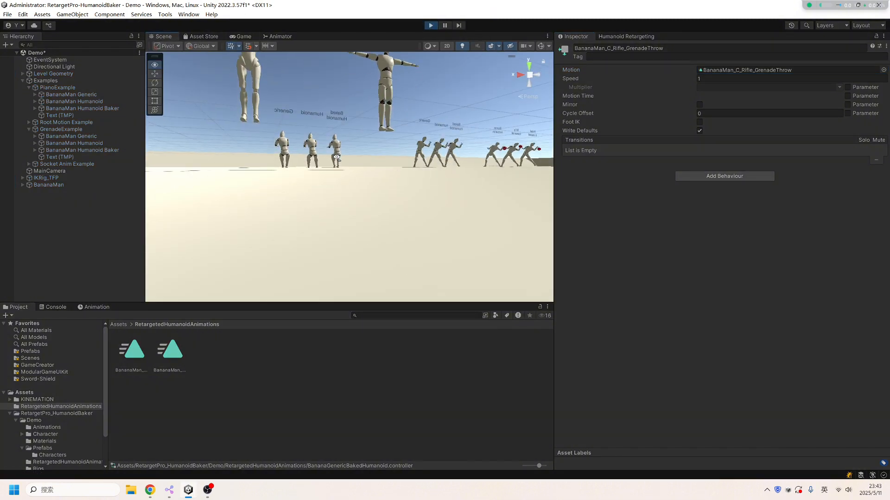
right_click_drag(338, 158, 401, 225)
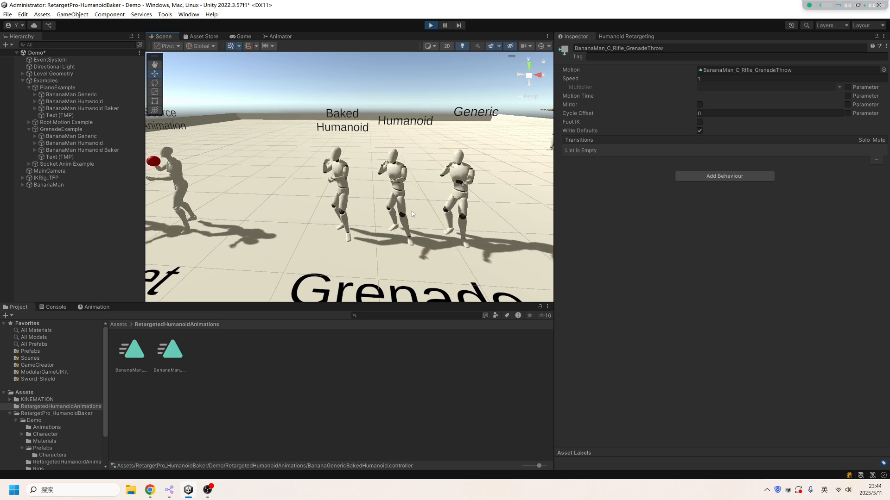
mouse_move(428, 205)
middle_mouse_down()
mouse_move(379, 175)
mouse_move(418, 191)
middle_mouse_up()
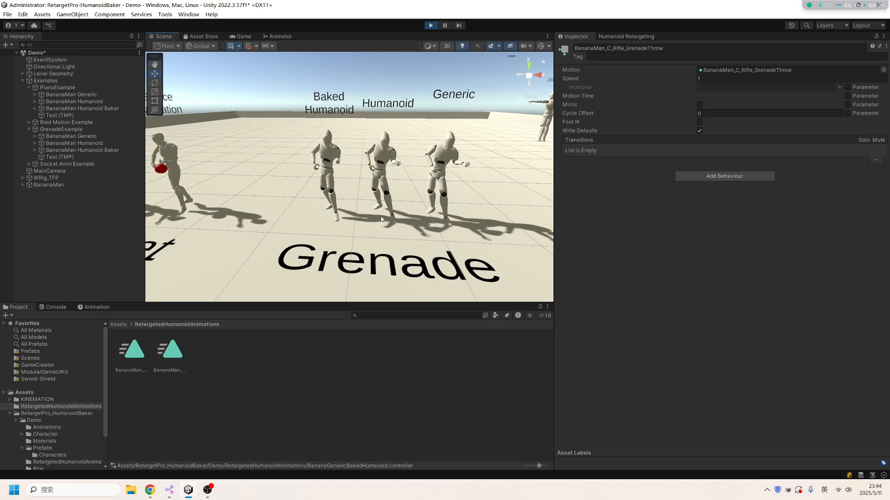
scroll(397, 229, "up", 2)
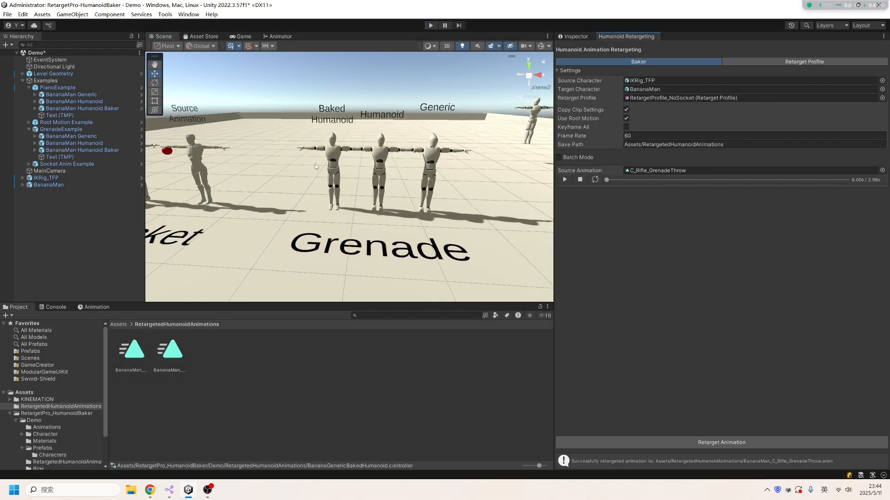
Delete the standalone IKRig_TFP and BananaMan characters from the scene and frame the Grenade Socket example
middle_click_drag(316, 164, 546, 164)
scroll(435, 176, "up", 4)
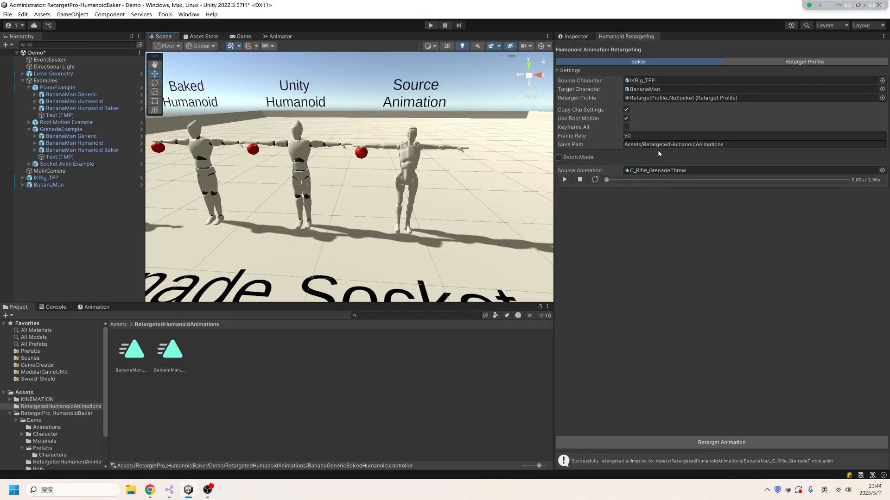
left_click(94, 179)
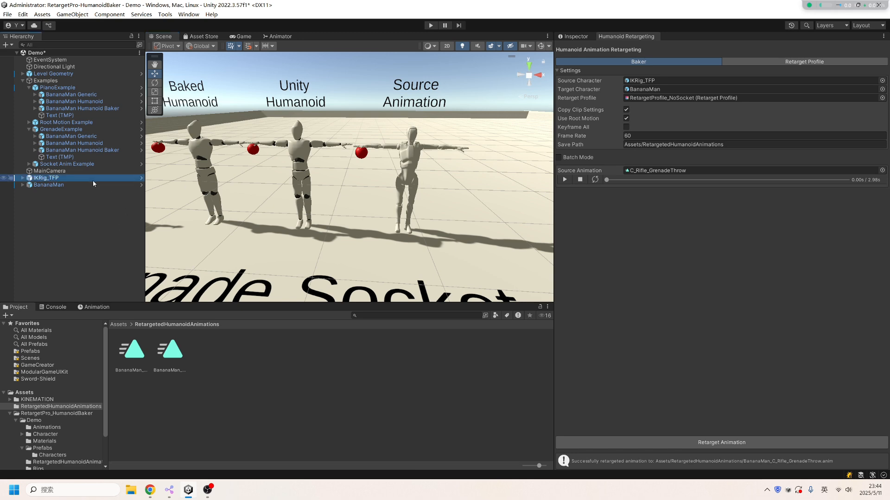
left_click(79, 187, "ctrl")
key("Delete")
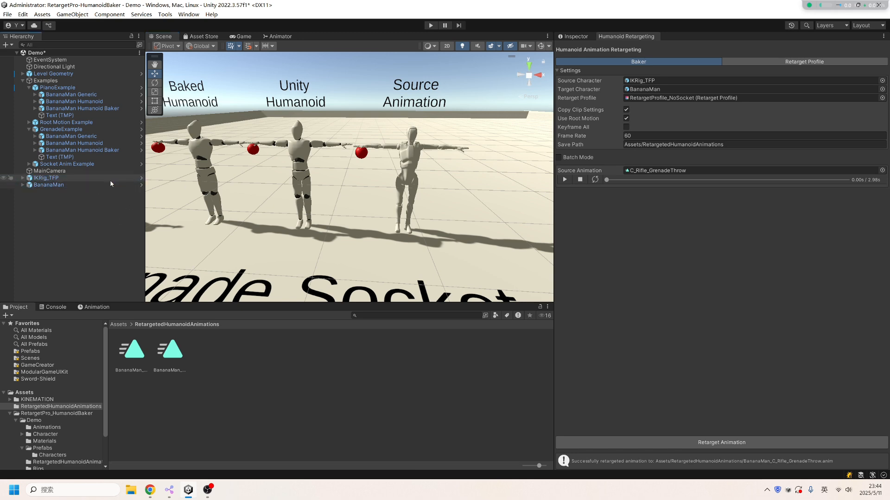
left_click_drag(328, 144, 393, 160, "alt")
middle_click_drag(393, 160, 453, 141)
left_click_drag(372, 172, 393, 174, "alt")
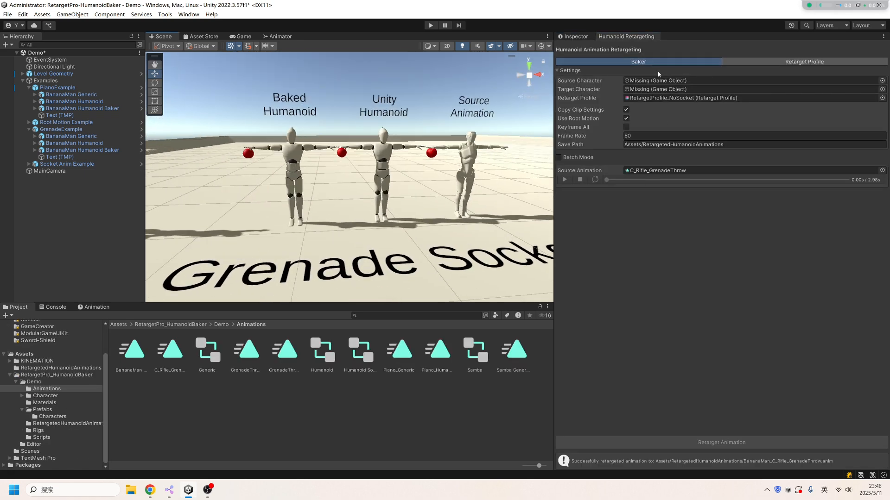
Add the BananaMan Ball In Hand Variant and IKRig_TFP Humanoid Ball in hand Variant prefabs to the Demo scene
left_click(46, 397)
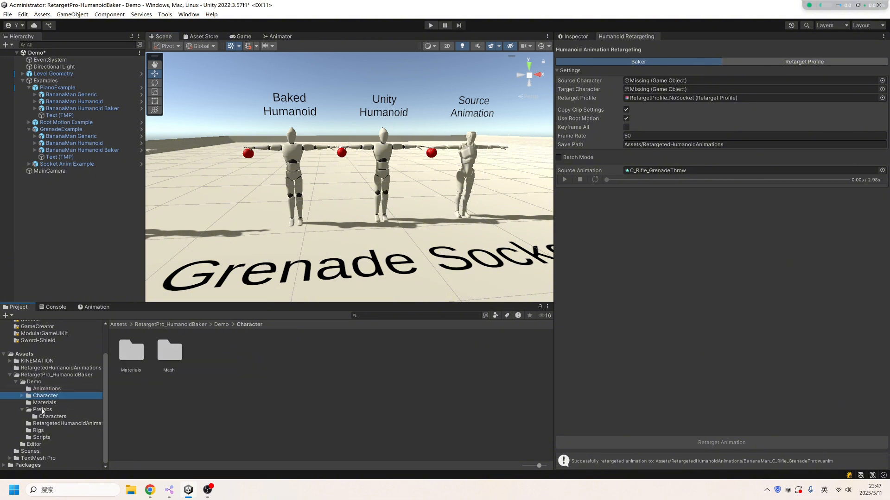
left_click(52, 416)
left_click(173, 354)
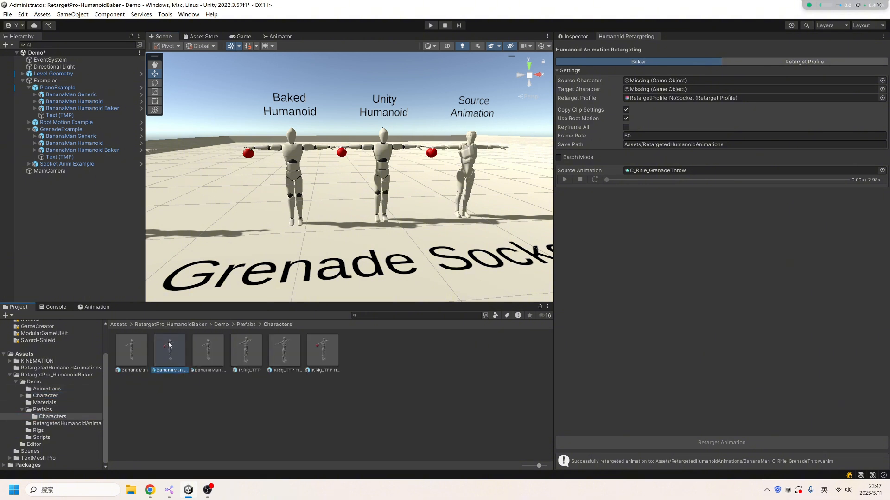
left_click(323, 349, "ctrl")
left_click_drag(171, 357, 54, 241)
Move the IKRig_TFP Humanoid Ball in hand Variant sideways so it stands beside the BananaMan variant
double_click(84, 180)
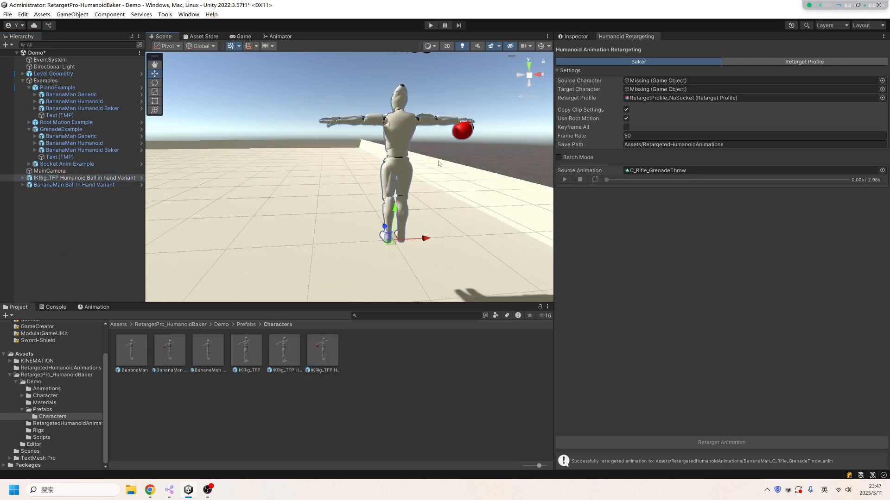
left_click_drag(260, 181, 542, 222, "alt")
left_click_drag(301, 227, 418, 223, "alt")
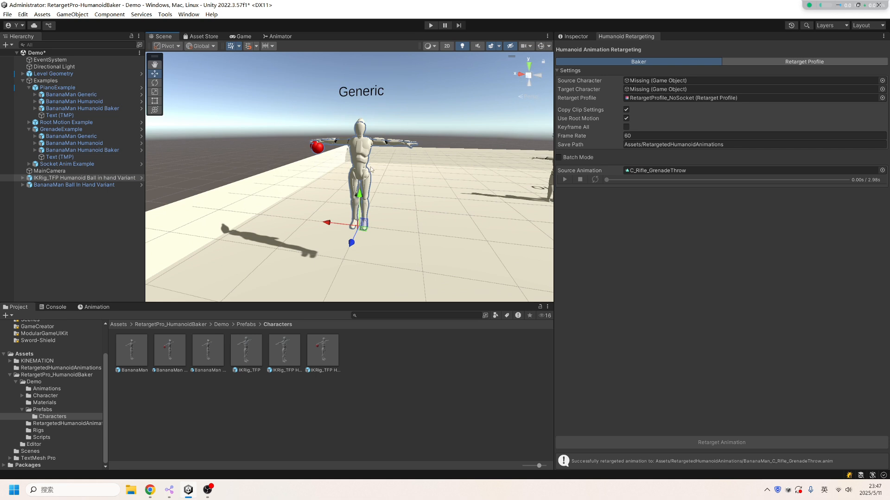
left_click_drag(329, 223, 449, 219)
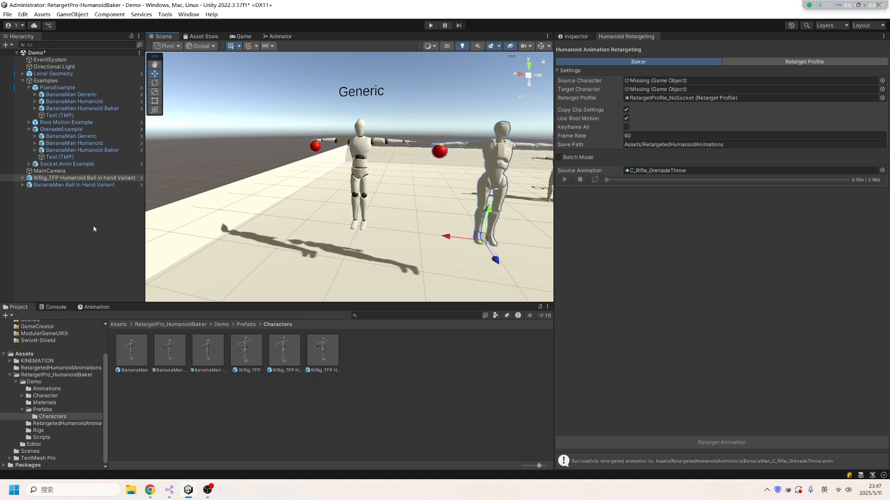
Look through the skeleton of IKRig_TFP Humanoid Ball in hand Variant down to the left hand for the ball's socket
left_click(22, 177)
left_click(30, 199)
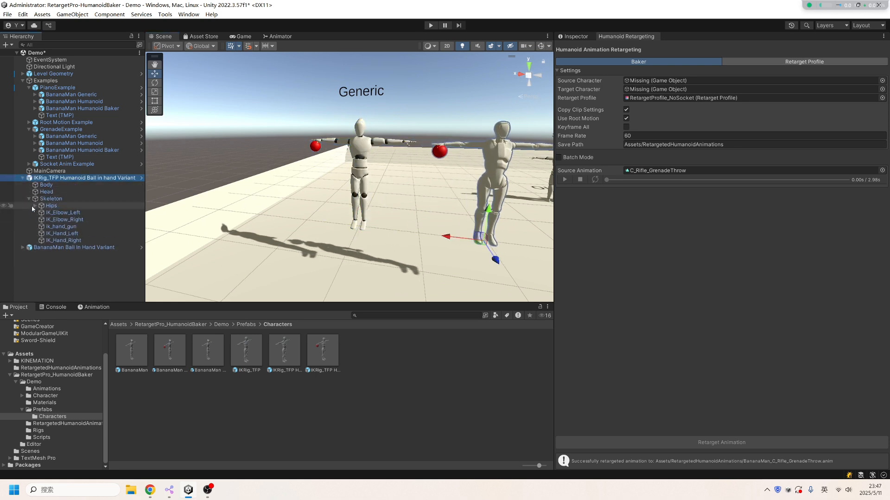
left_click(35, 206)
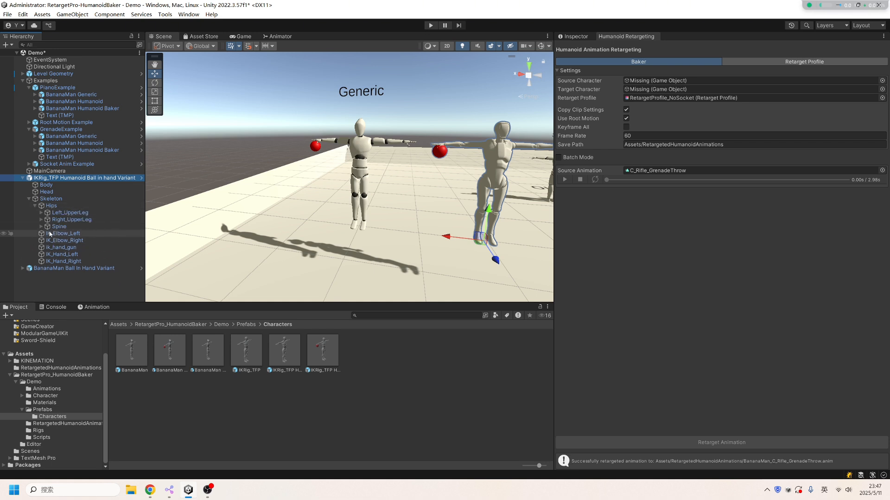
left_click(42, 227)
left_click(48, 234)
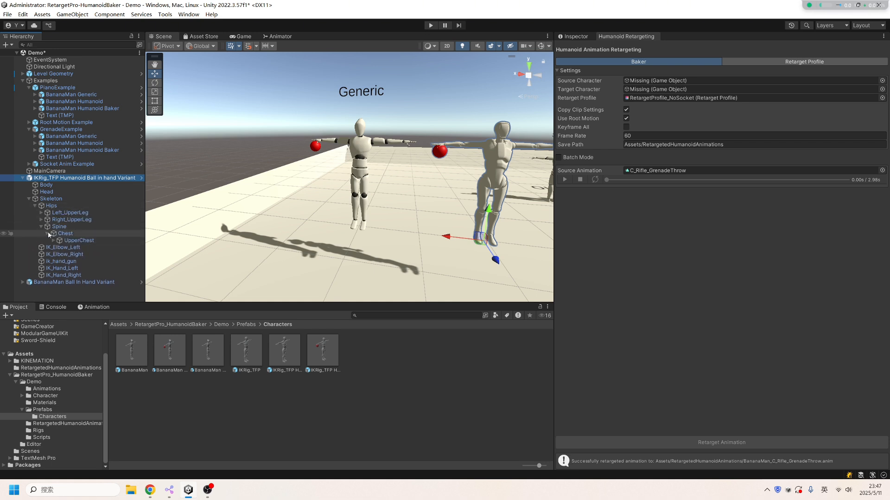
left_click(53, 240)
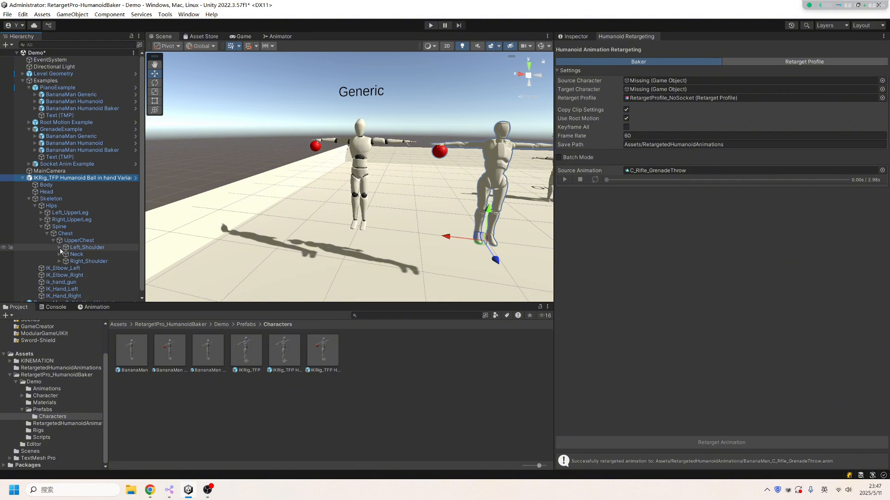
left_click(60, 248)
left_click(66, 255)
left_click(72, 261)
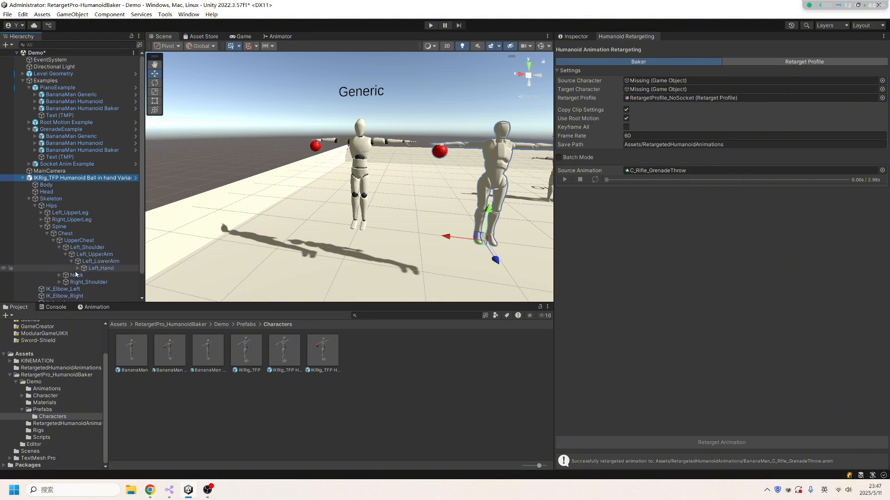
left_click(77, 269)
scroll(93, 275, "down", 3)
left_click(60, 188)
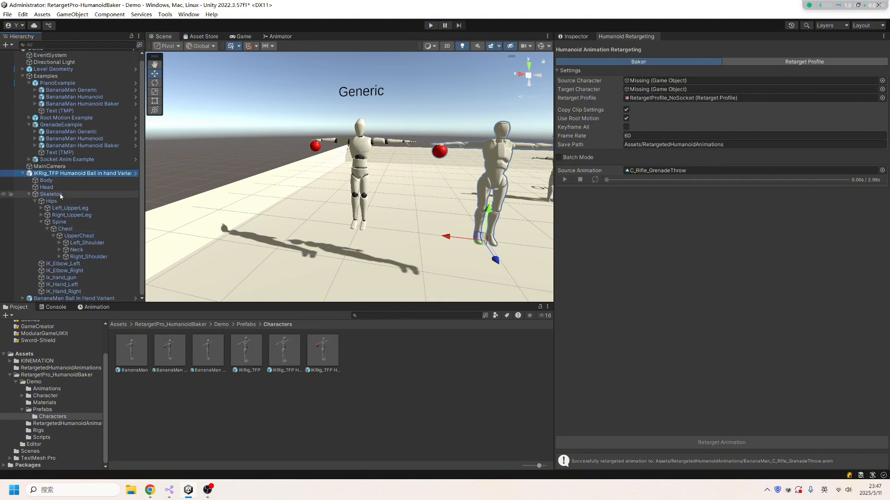
Select the red ball's Grenade Socket in the IKRig_TFP variant's right hand, view it up close and show its properties
left_click(439, 151)
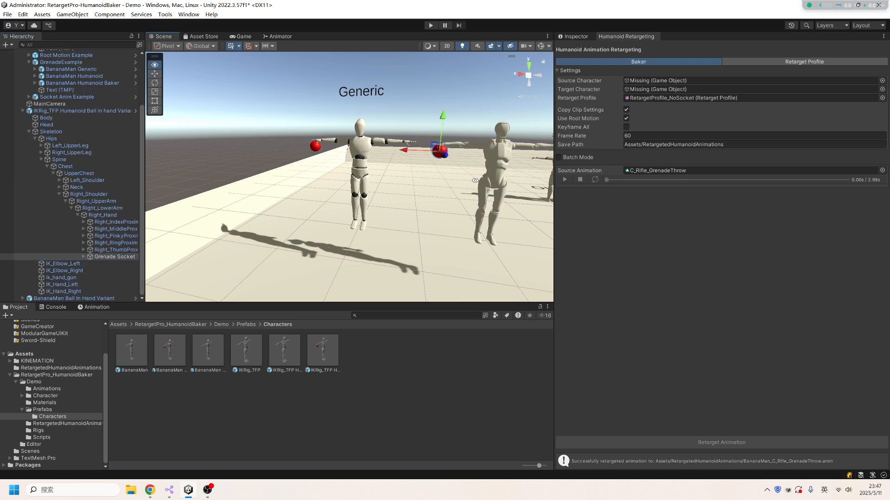
key("f")
left_click_drag(475, 180, 422, 223, "alt")
scroll(286, 222, "down", 5)
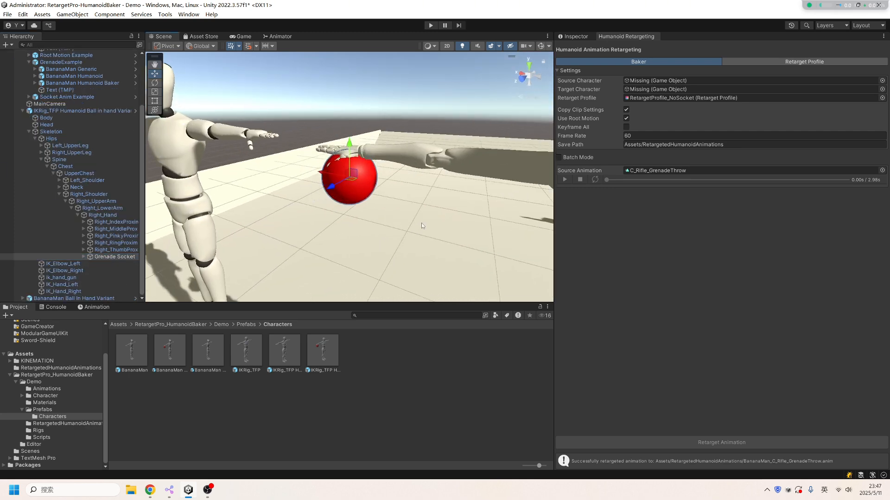
scroll(422, 223, "down", 4)
left_click(585, 38)
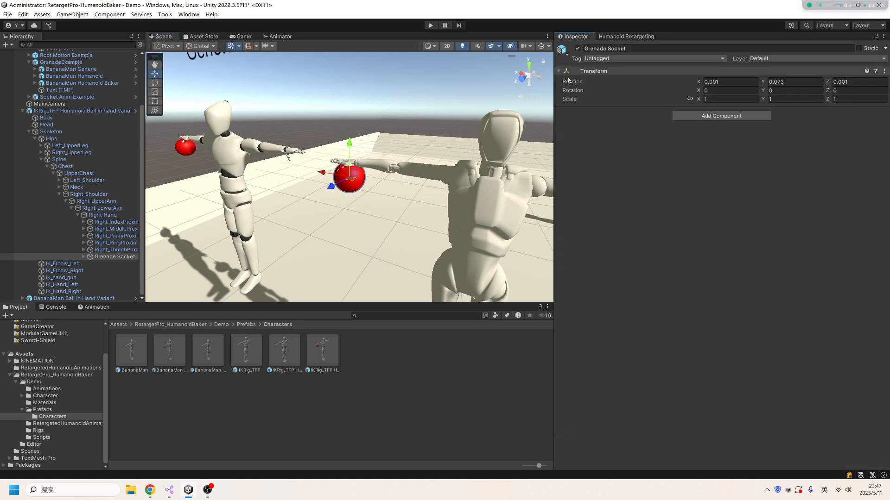
Set the baker's source animation to GrenadeThrow_Humanoid Socket
left_click(614, 36)
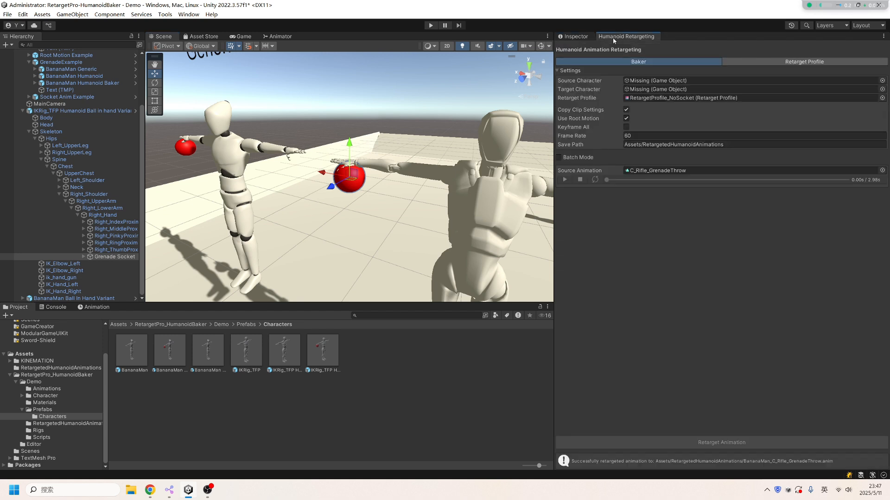
left_click(882, 170)
left_click(870, 210)
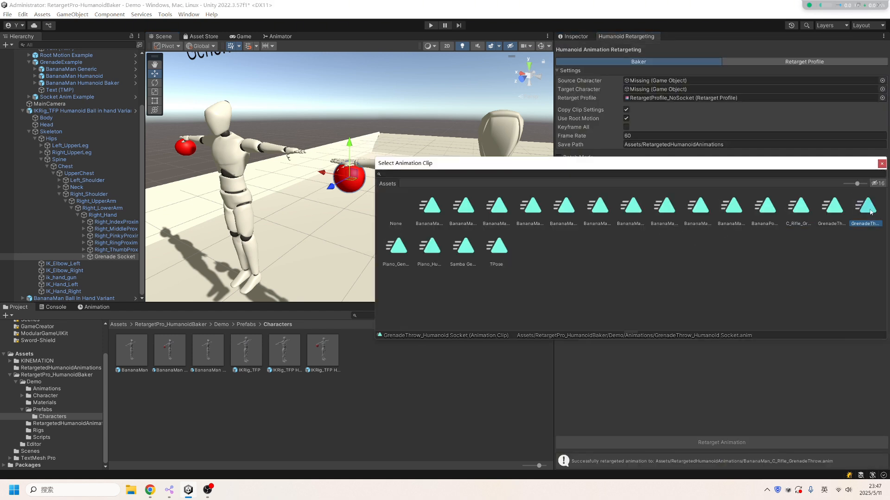
double_click(870, 211)
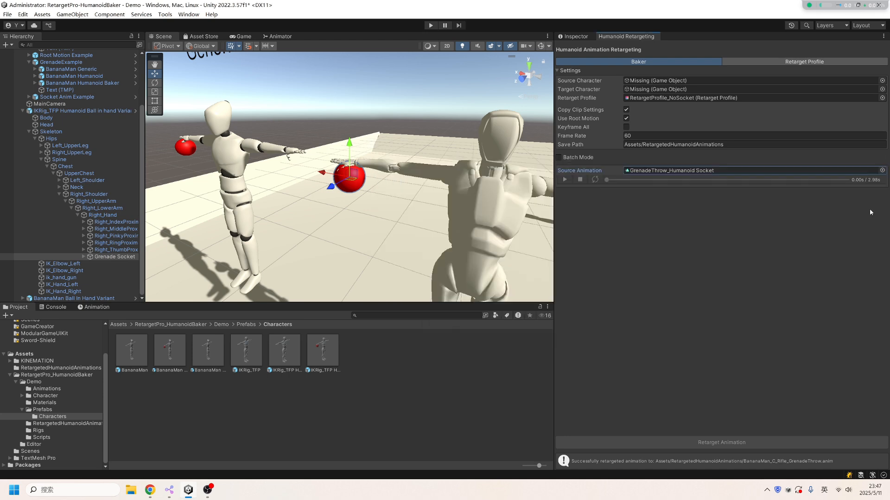
Locate the GrenadeThrow_Humanoid Socket clip in the project, show its properties and enlarge its animation preview
left_click(725, 175)
left_click(298, 350)
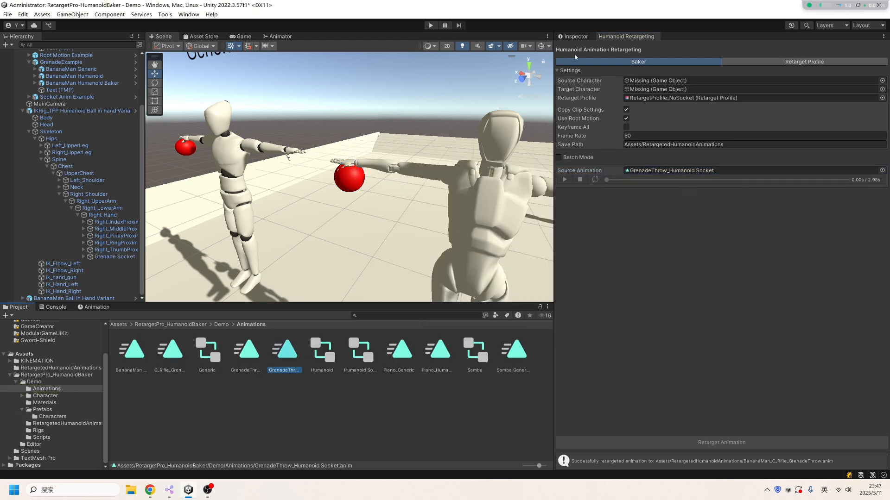
left_click(573, 36)
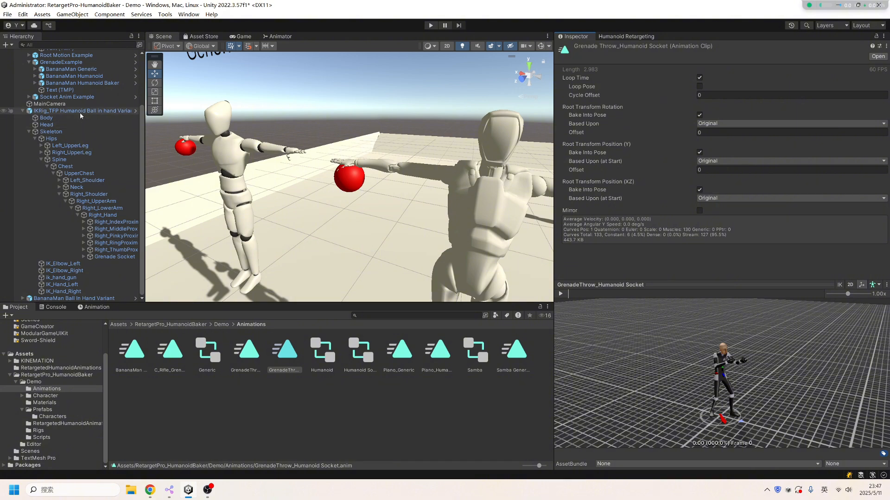
left_click_drag(622, 284, 622, 175)
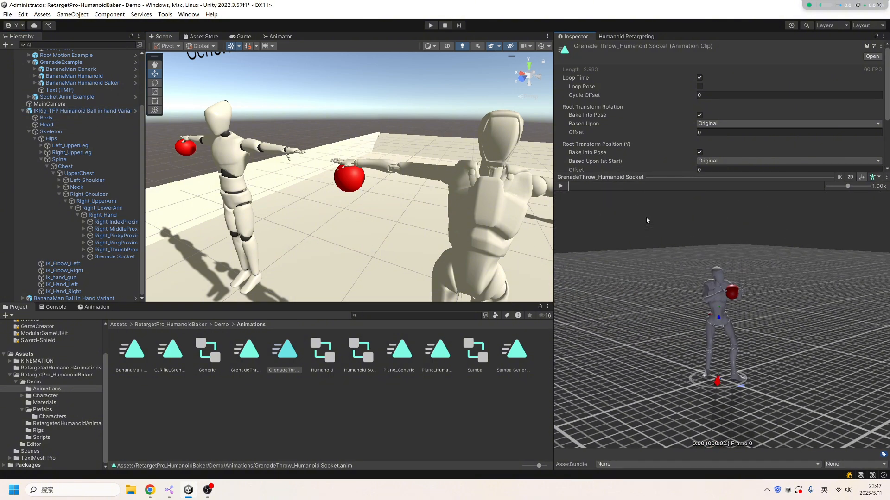
Play the GrenadeThrow_Humanoid Socket clip's preview and examine from different distances how the ball moves with the throw
left_click(562, 186)
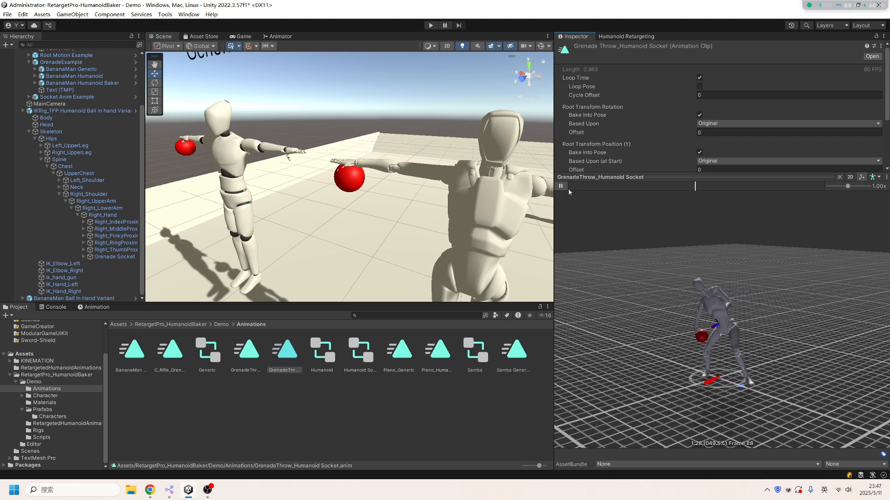
left_click_drag(617, 177, 617, 462)
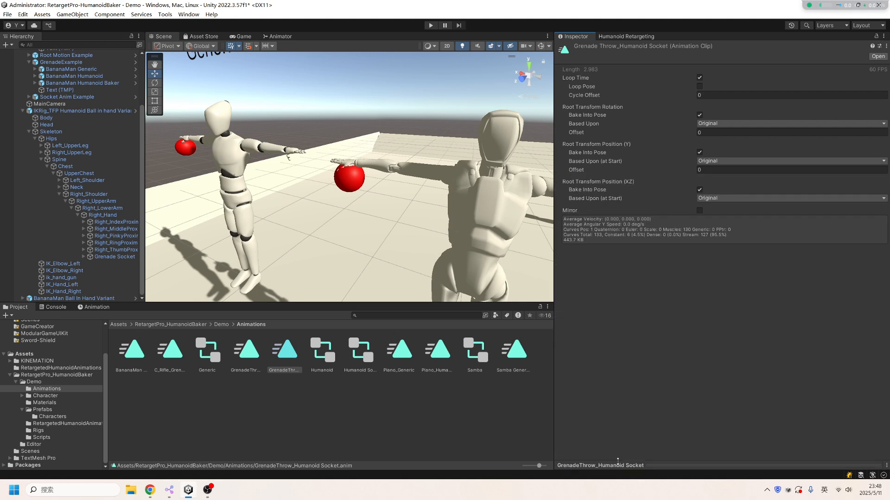
left_click(624, 464)
left_click(624, 465)
left_click(628, 271)
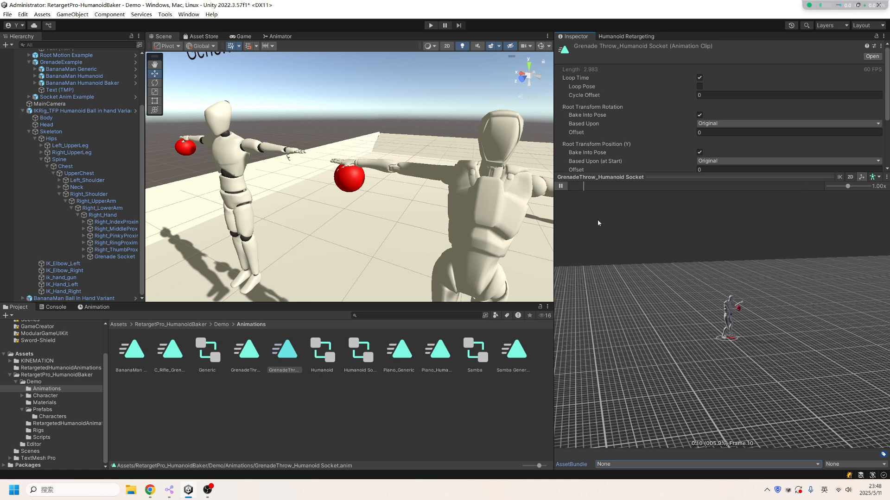
left_click(561, 186)
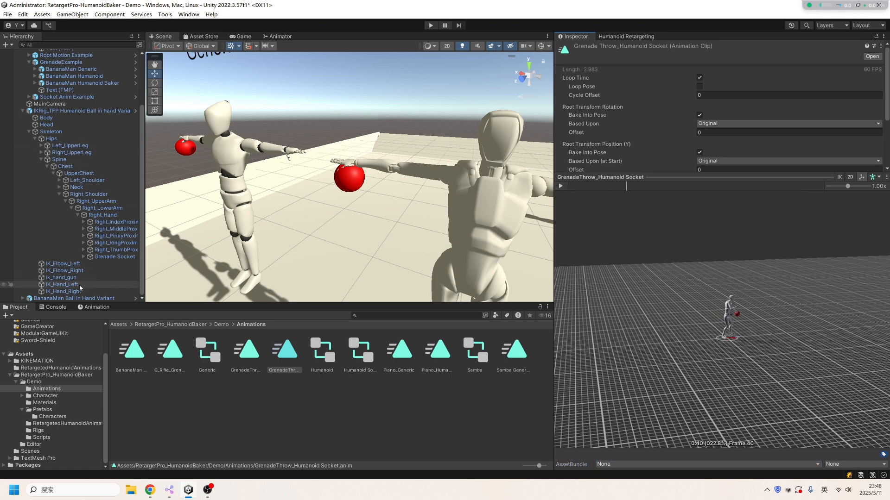
scroll(680, 284, "up", 5)
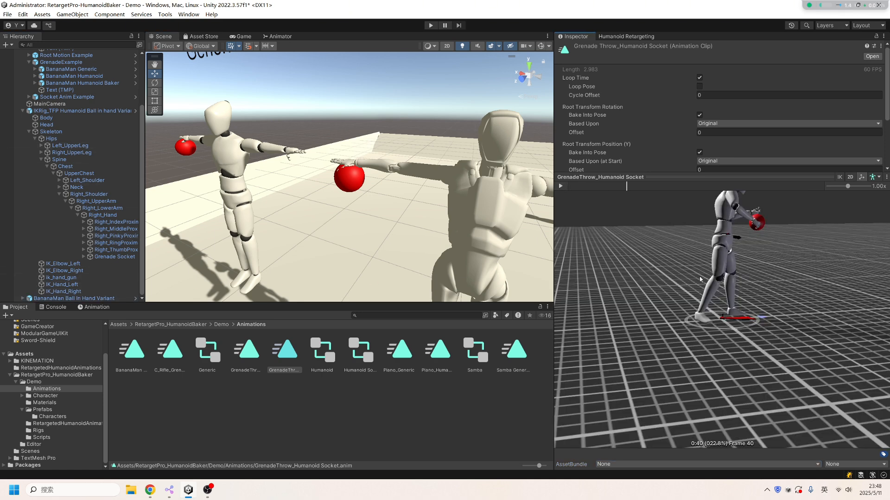
scroll(700, 280, "down", 5)
left_click(560, 186)
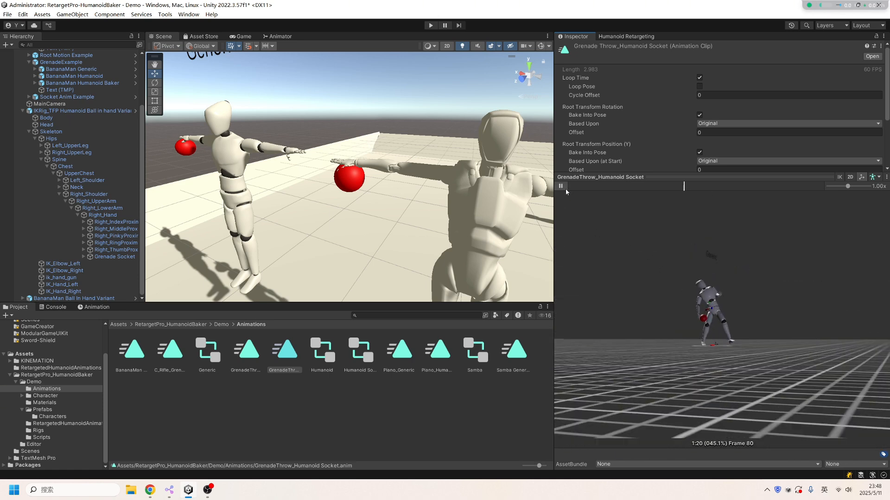
left_click(561, 186)
Examine the Grenade Socket position track among the GrenadeThrow_Humanoid Socket clip's animated properties, then return to the project files
left_click(97, 307)
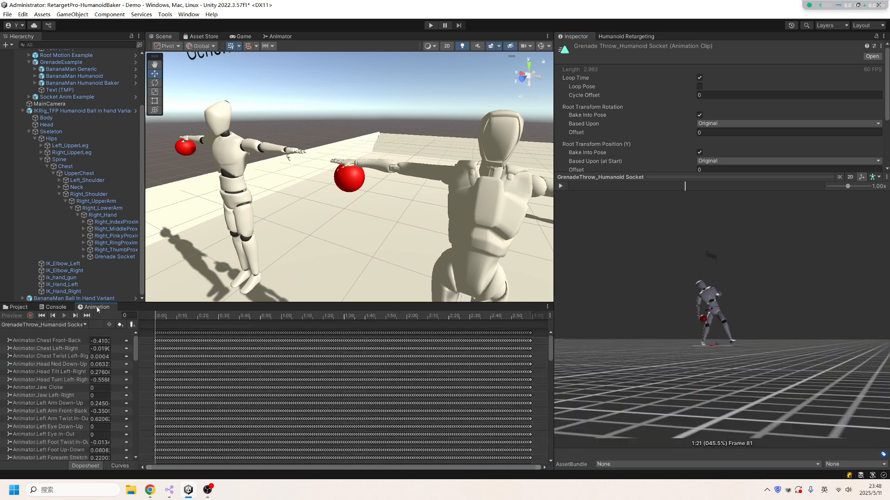
scroll(99, 404, "down", 20)
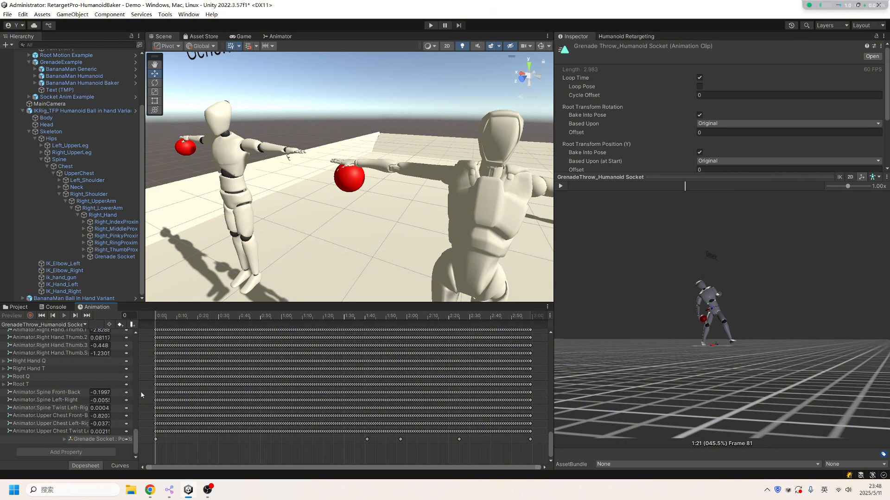
left_click_drag(141, 395, 218, 403)
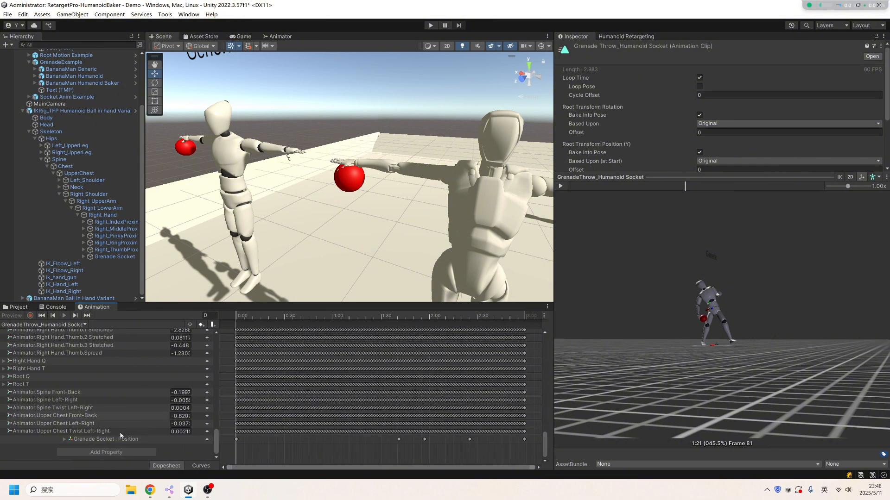
left_click(78, 440)
right_click(75, 439)
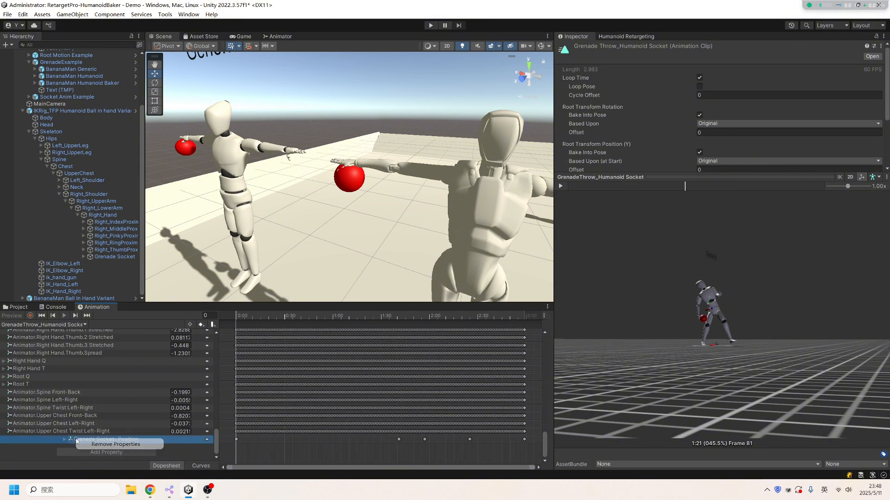
left_click(67, 440)
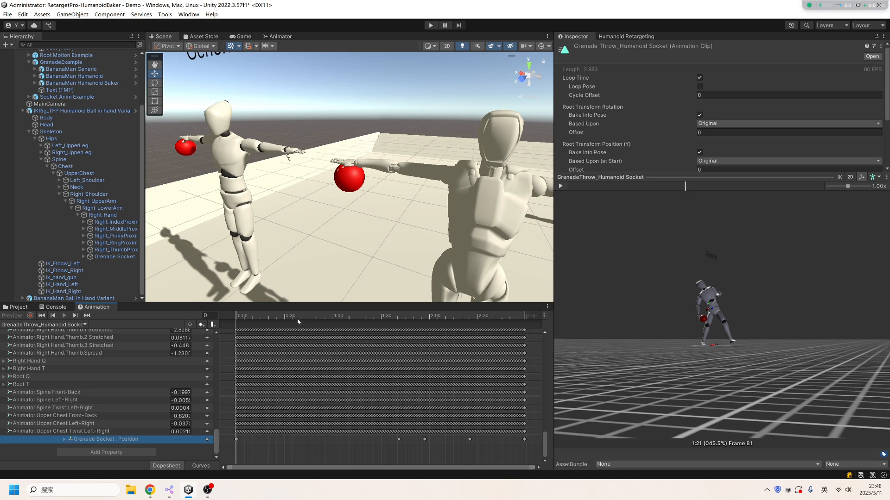
left_click(14, 308)
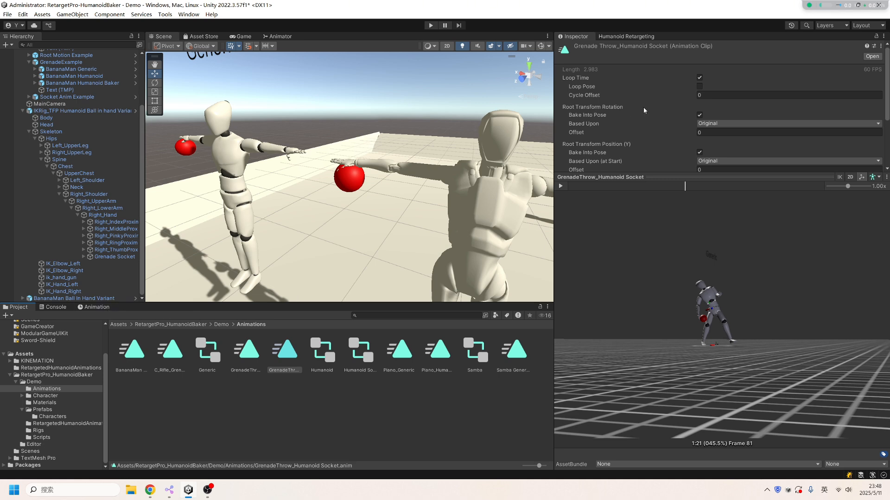
Set the baker's source character to IKRig_TFP Humanoid Ball in hand Variant and the target character to BananaMan Ball In Hand Variant
left_click(635, 37)
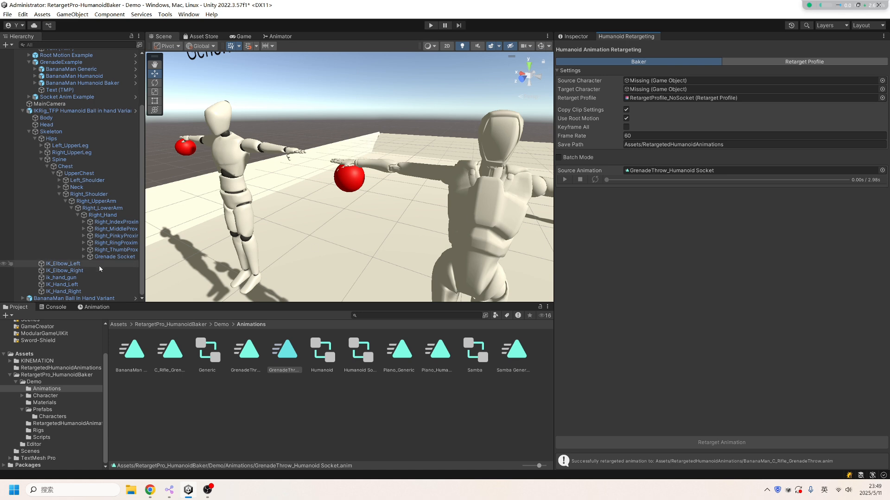
left_click_drag(81, 111, 723, 81)
left_click_drag(75, 298, 659, 93)
Check the K Rig Component on the source character's Skeleton and on the BananaMan variant's Armature
left_click(575, 36)
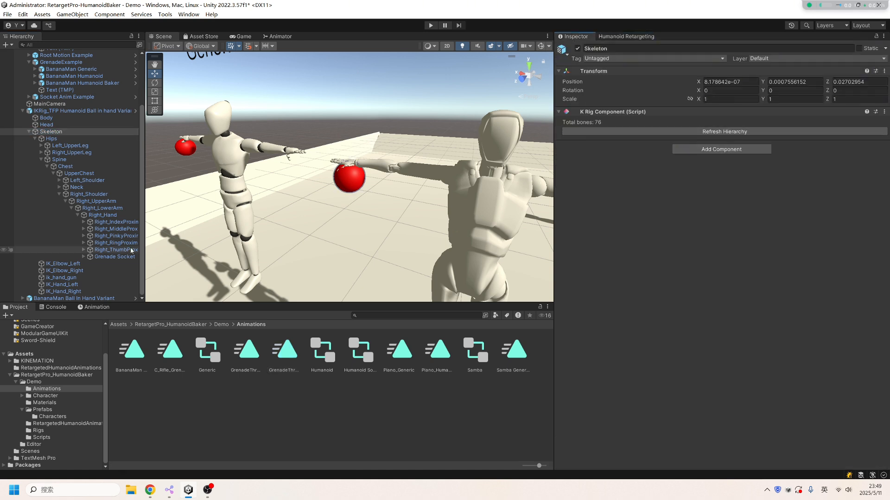
left_click(22, 299)
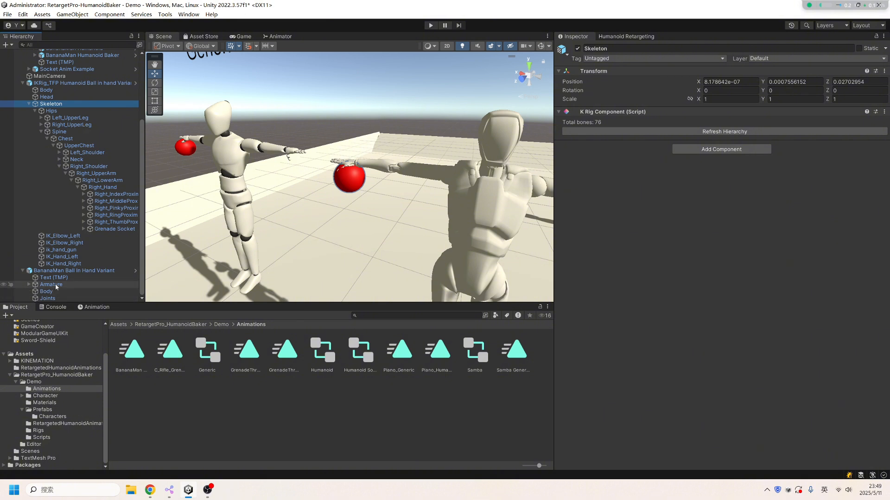
left_click(56, 286)
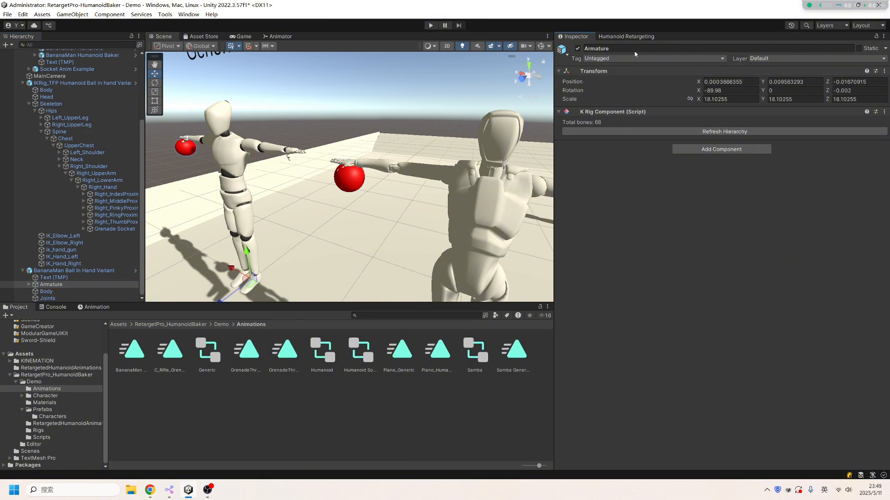
left_click(626, 36)
Set the baker's retarget profile to RetargetProfile_Socket and show the settings of its Sockets feature
scroll(295, 190, "down", 4)
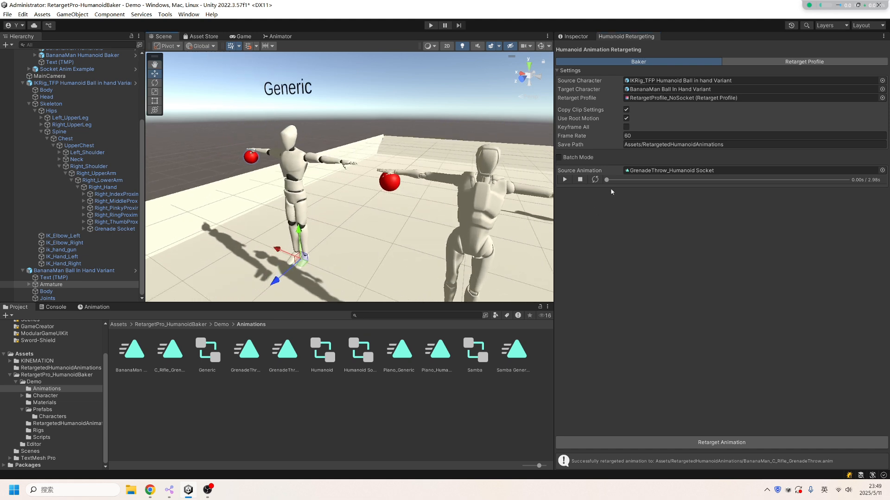
left_click(569, 98)
left_click(664, 99)
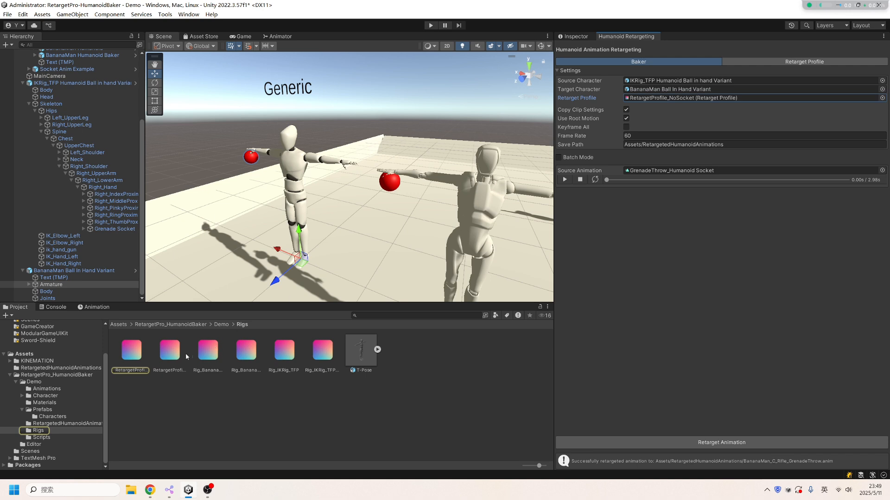
left_click_drag(187, 357, 672, 99)
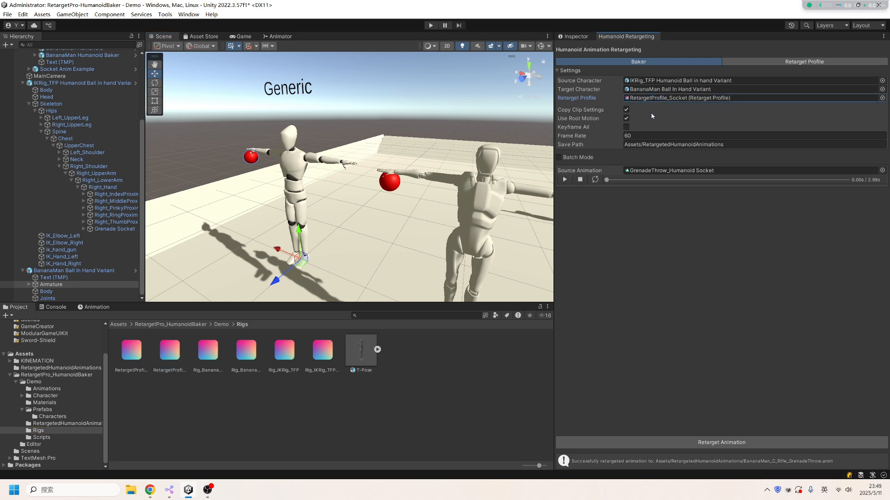
double_click(654, 99)
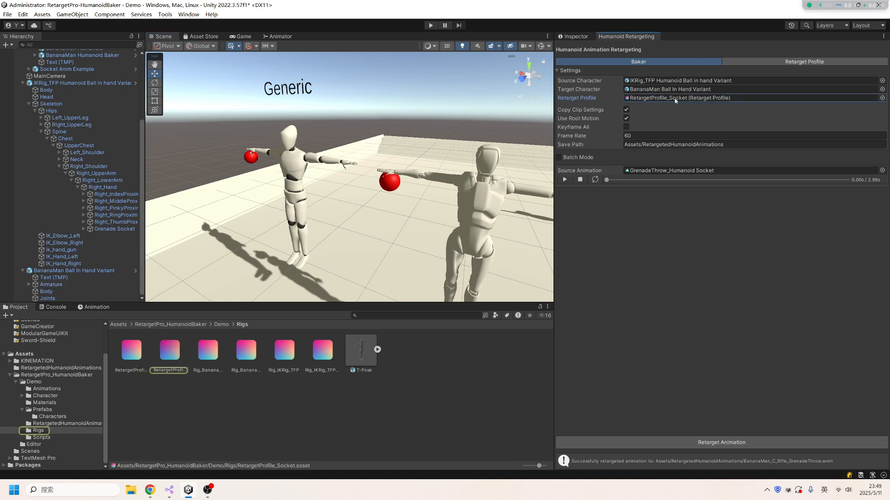
left_click(684, 160)
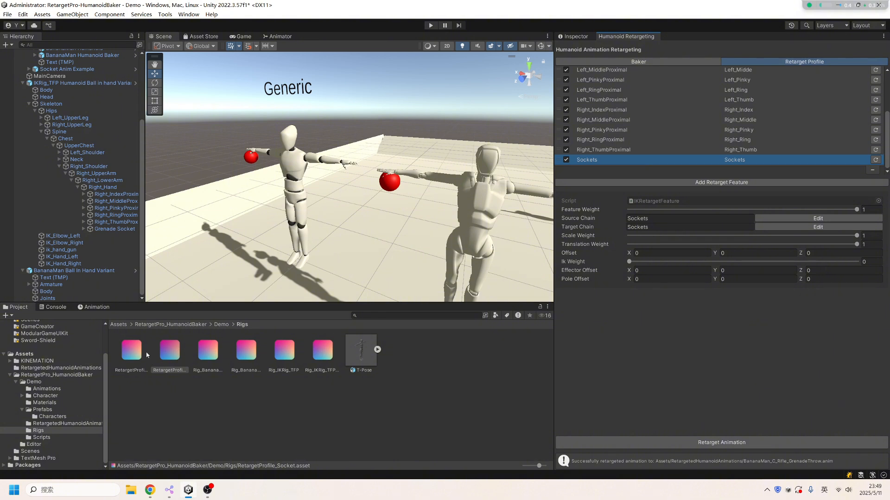
Compare the feature list of RetargetProfile_NoSocket by assigning it in the baker, then assign RetargetProfile_Socket again
left_click(616, 63)
left_click_drag(133, 354, 669, 98)
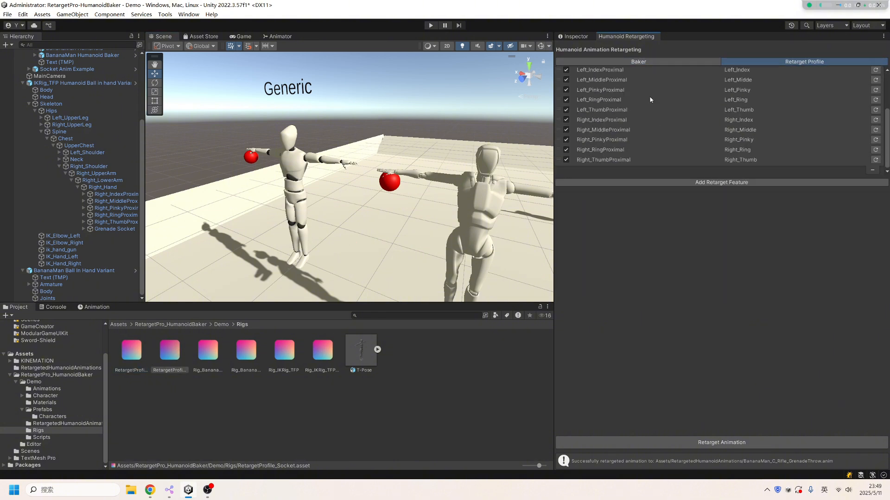
left_click(653, 63)
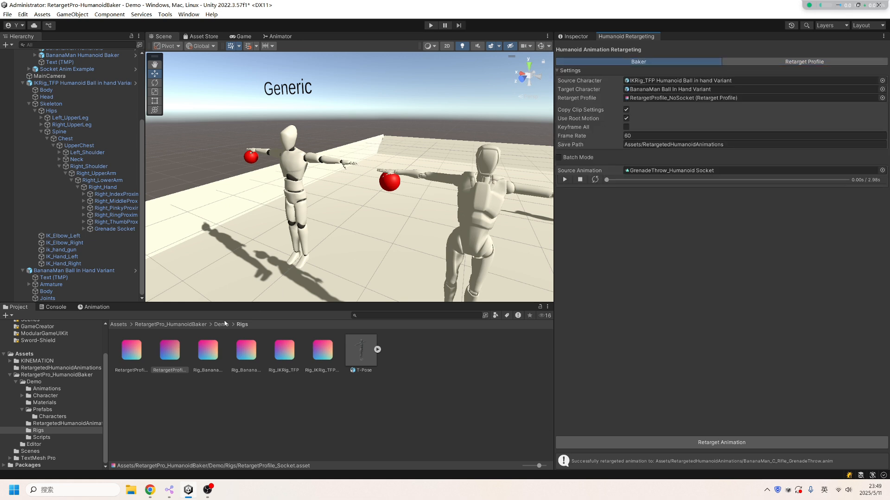
left_click_drag(135, 354, 684, 98)
left_click_drag(173, 355, 699, 100)
Review the K Rig Component on the BananaMan variant's Armature and the source's Skeleton again, then return to the baker
scroll(372, 244, "down", 8)
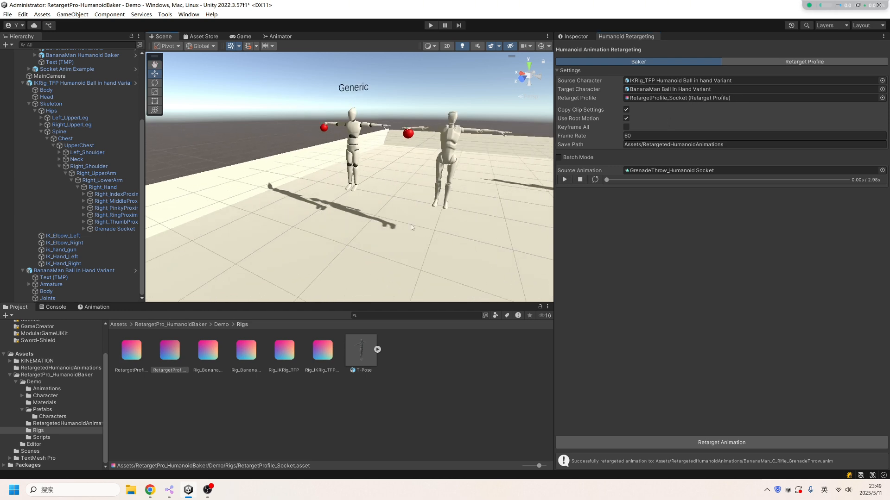
left_click(51, 284)
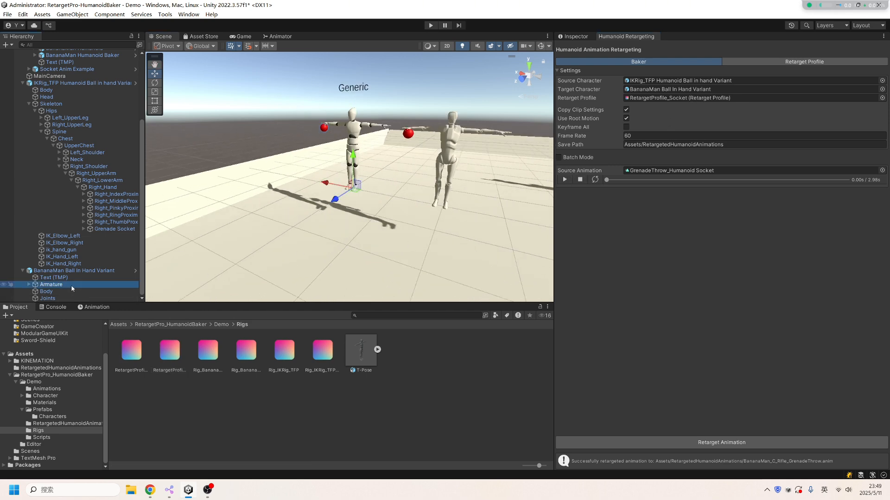
left_click(574, 36)
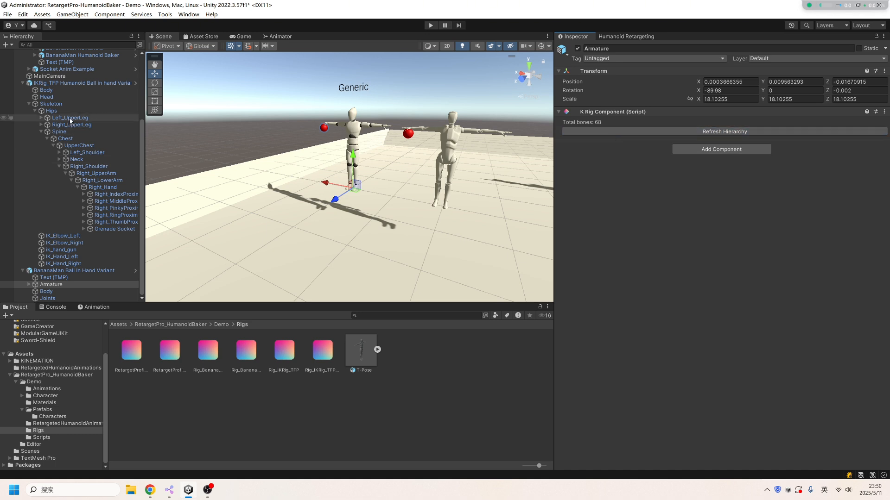
left_click(51, 103)
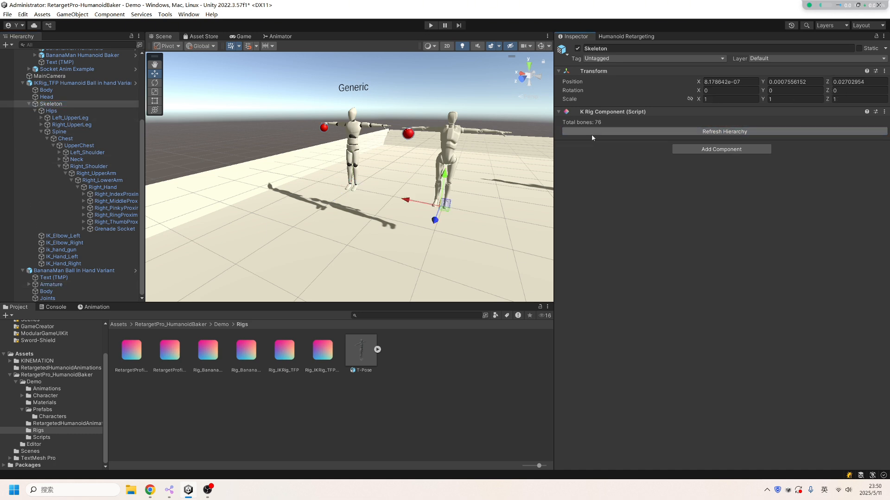
left_click(613, 37)
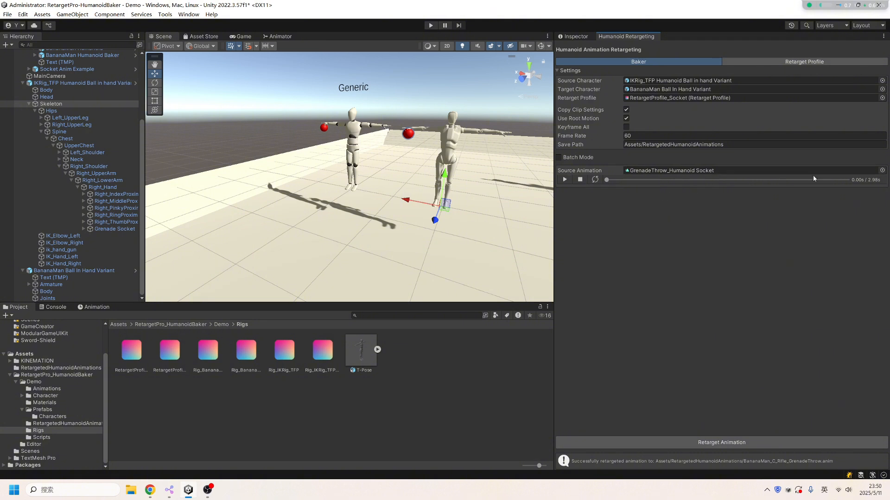
Preview the retargeted throw on both characters in the scene, follow the thrown balls, and stop the playback
left_click(565, 180)
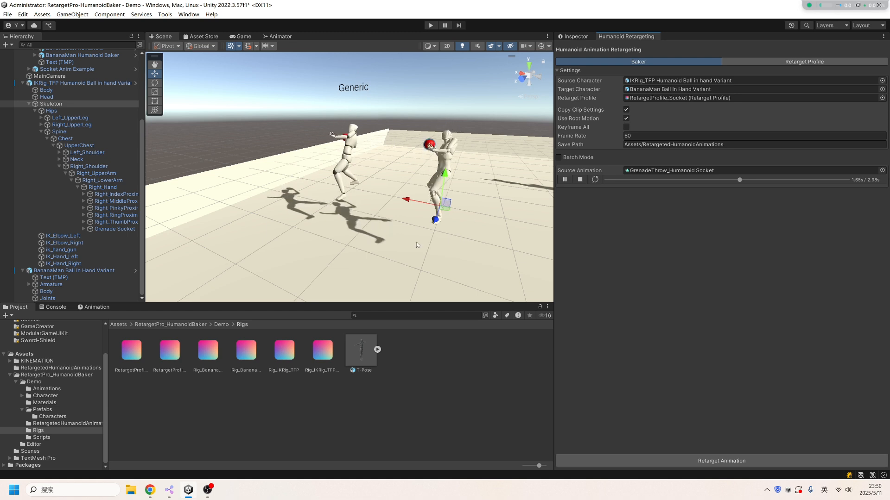
scroll(416, 242, "down", 3)
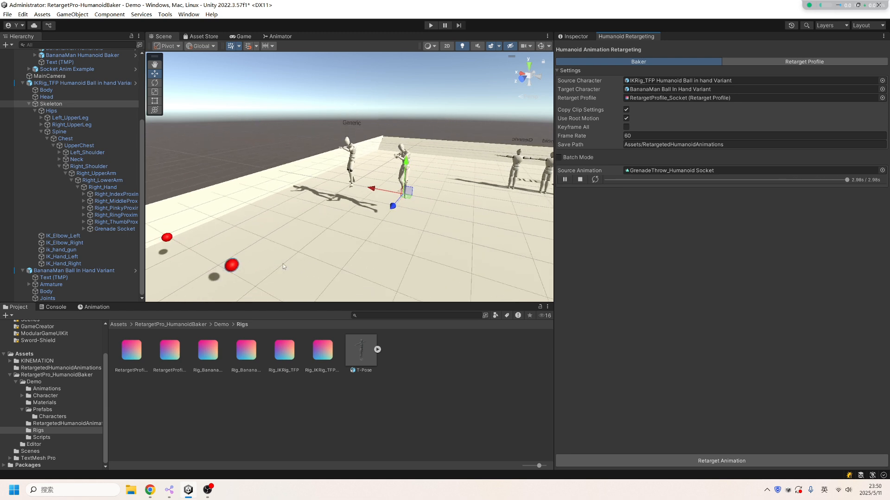
middle_click_drag(284, 266, 425, 211)
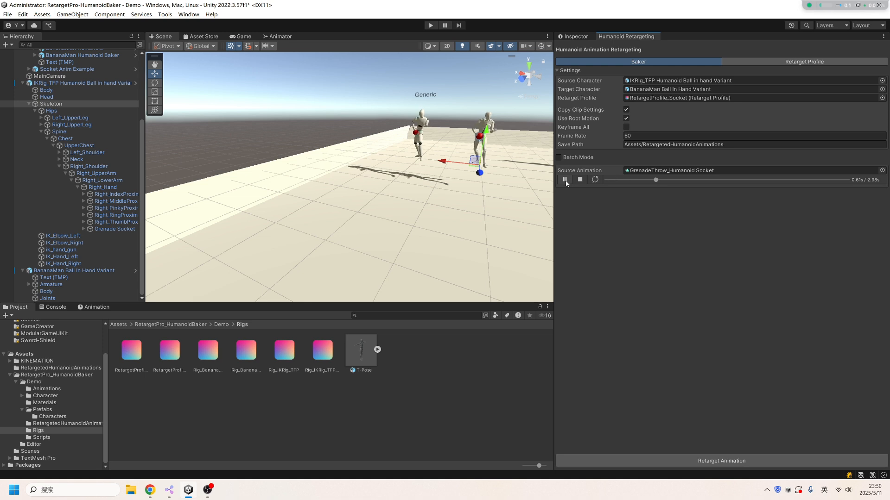
left_click(580, 180)
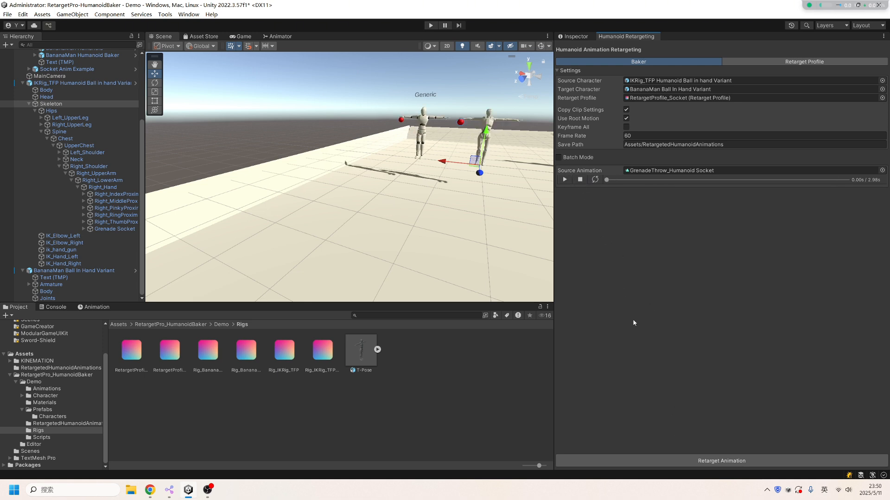
Bake the retargeted GrenadeThrow_Humanoid Socket animation for the BananaMan variant and show the new clip's properties and preview
left_click(672, 461)
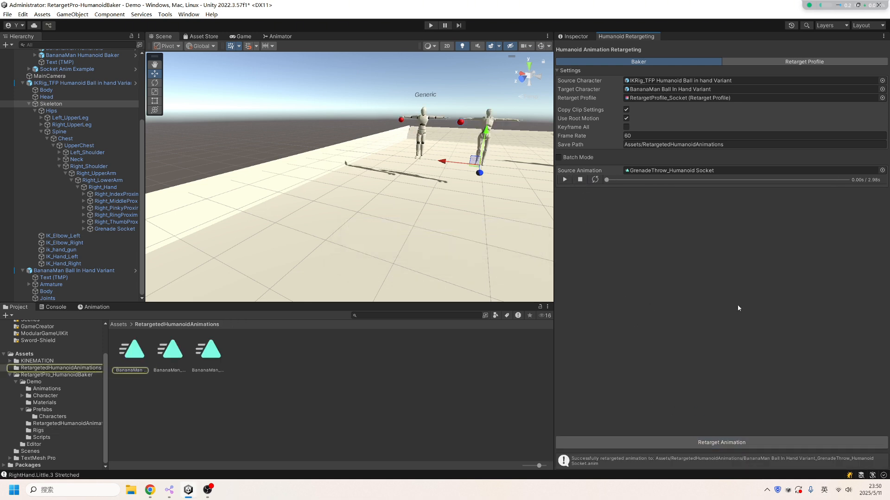
left_click(135, 371)
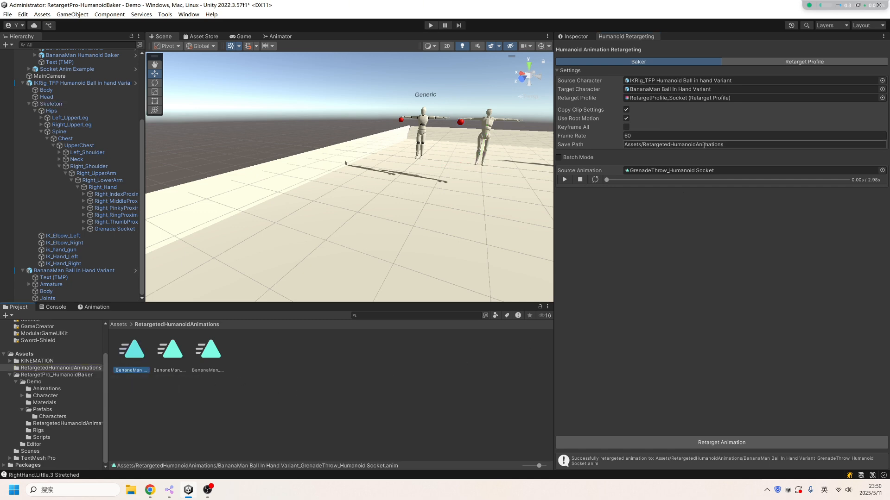
left_click(584, 37)
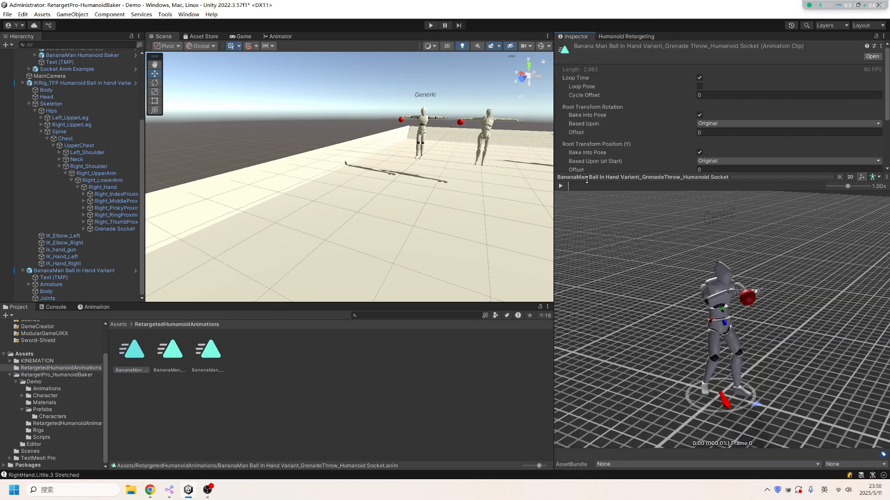
Play the baked GrenadeThrow_Humanoid Socket clip in the preview, watch the ball's path from farther away, and pause it
left_click_drag(586, 180, 587, 199)
left_click(561, 205)
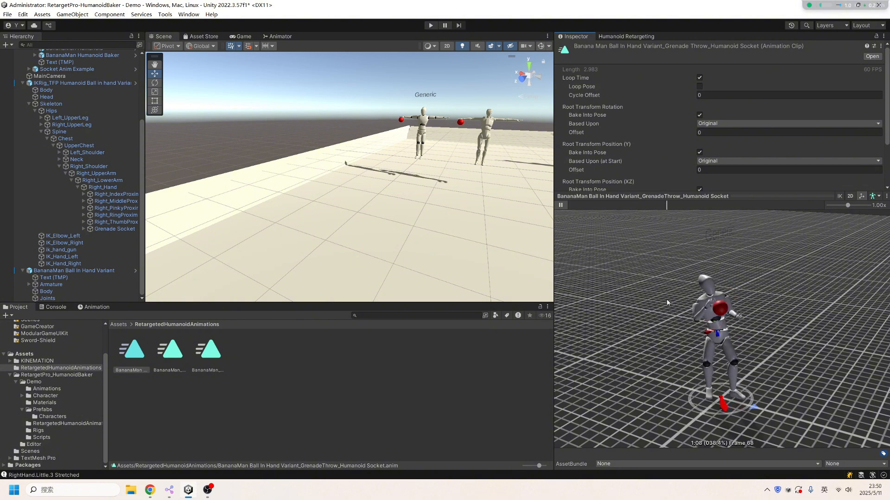
scroll(690, 301, "down", 5)
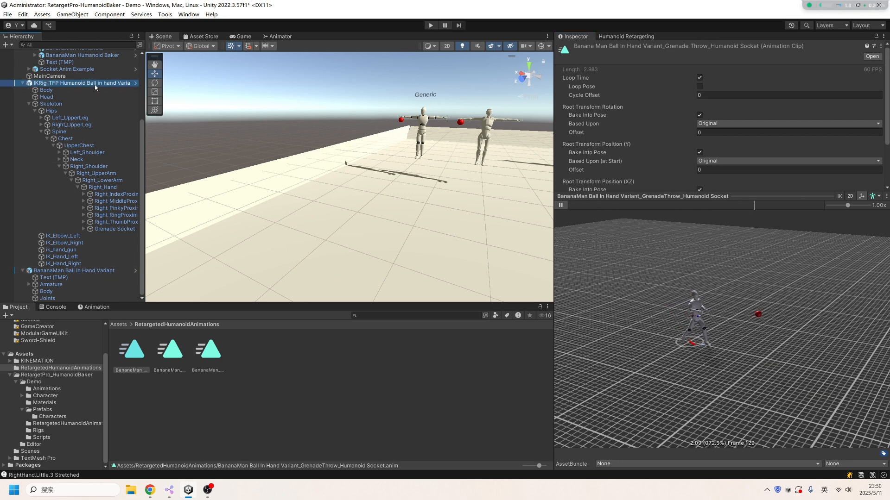
scroll(635, 238, "up", 5)
scroll(636, 239, "down", 5)
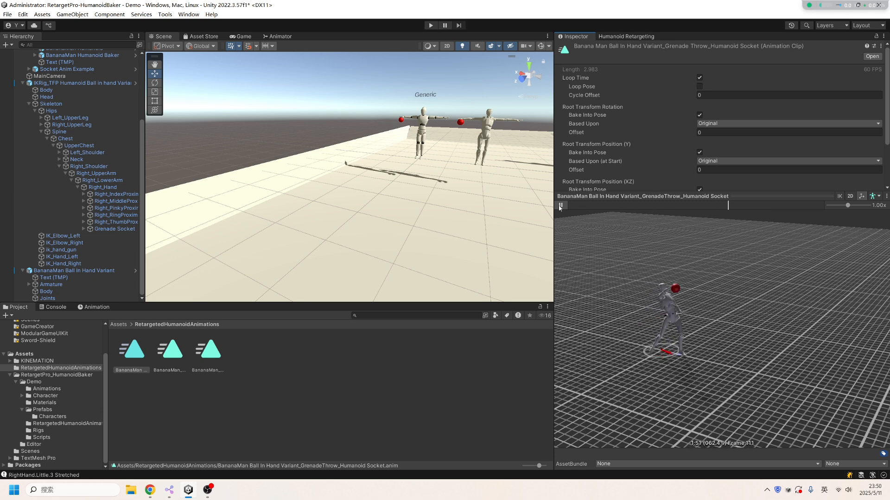
Open the Humanoid Socket Baked controller of the baked variant in Socket Anim Example and locate its grenade throw state's motion clip
scroll(524, 224, "down", 10)
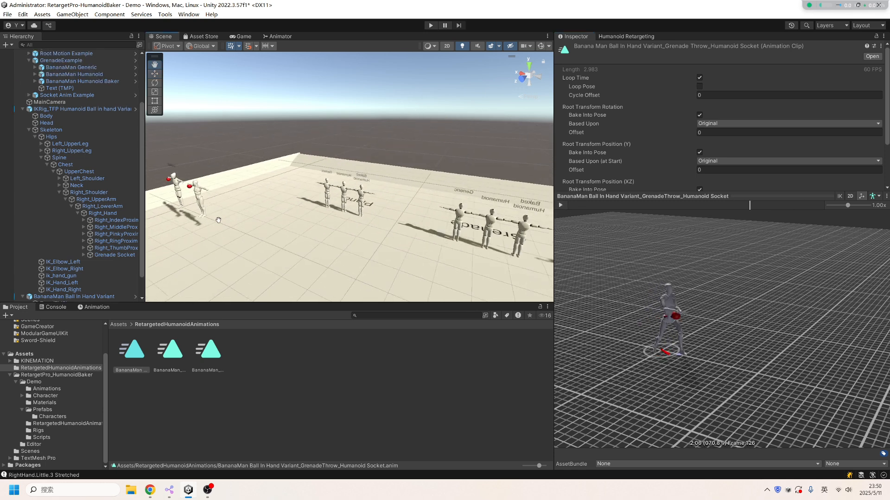
scroll(101, 171, "up", 5)
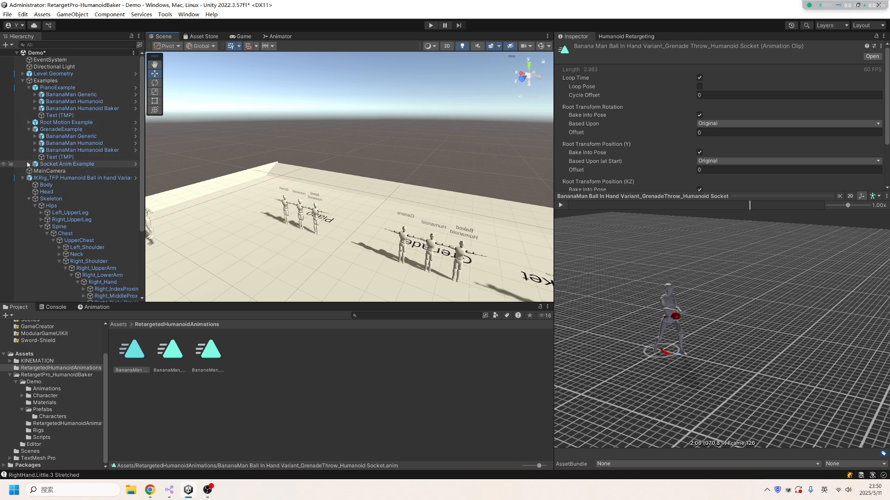
left_click(29, 164)
left_click(86, 184)
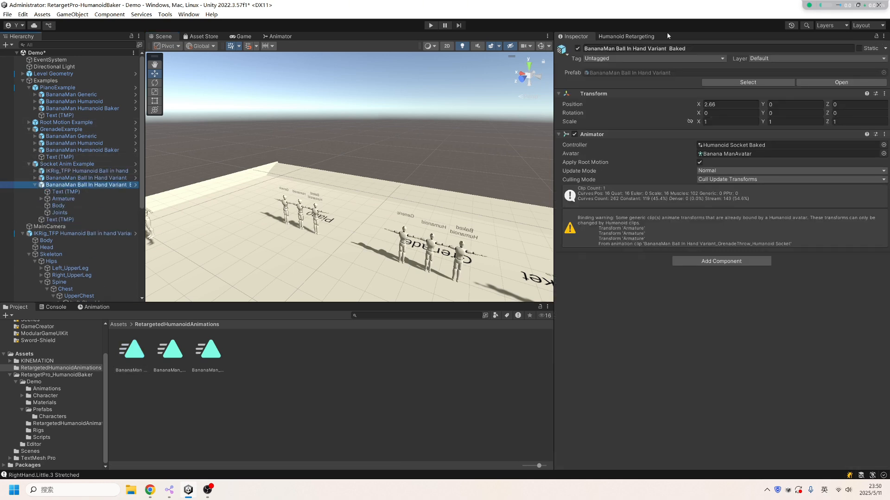
double_click(728, 145)
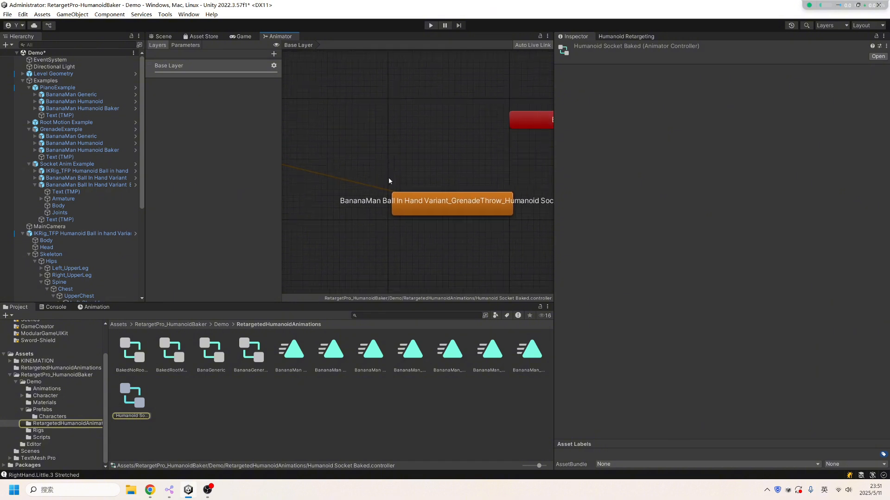
left_click(450, 193)
double_click(740, 70)
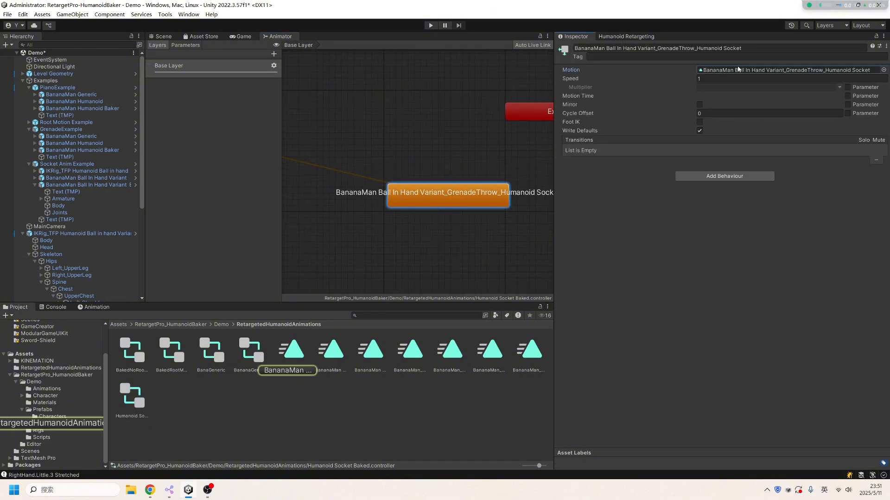
Assign the newly baked BananaMan grenade throw clip from RetargetedHumanoidAnimations as the motion of the grenade throw state
left_click(23, 308)
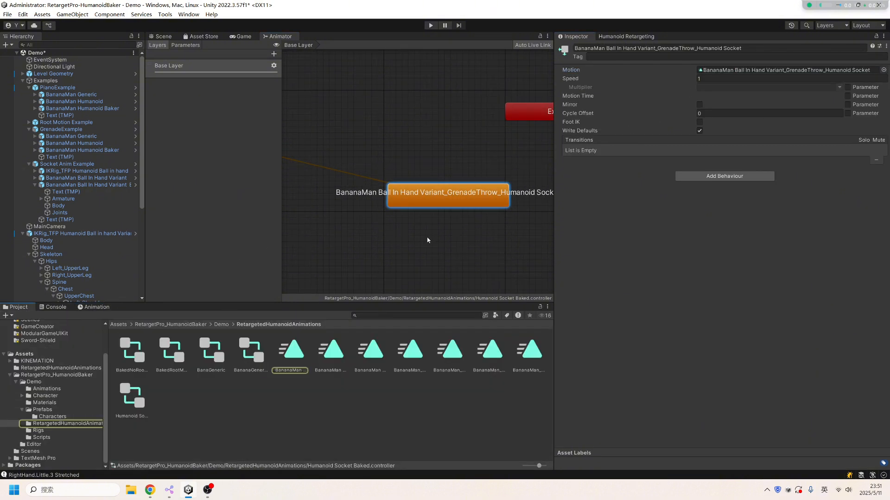
left_click(58, 369)
left_click_drag(140, 365, 730, 76)
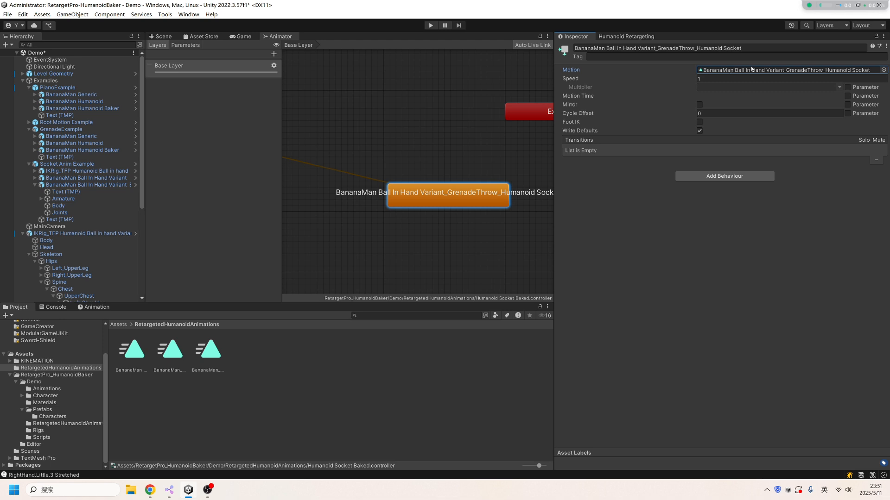
left_click(751, 70)
left_click(56, 375)
Run the scene, compare the Baked Humanoid, Unity Humanoid and Source Animation throws in the Grenade Socket group, and stop the run
left_click(241, 37)
left_click(431, 26)
left_click(162, 37)
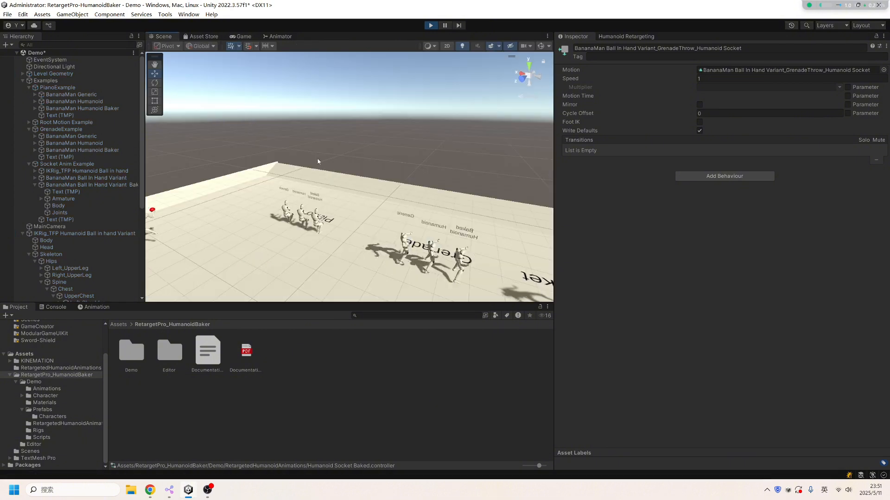
right_click_drag(318, 162, 345, 224)
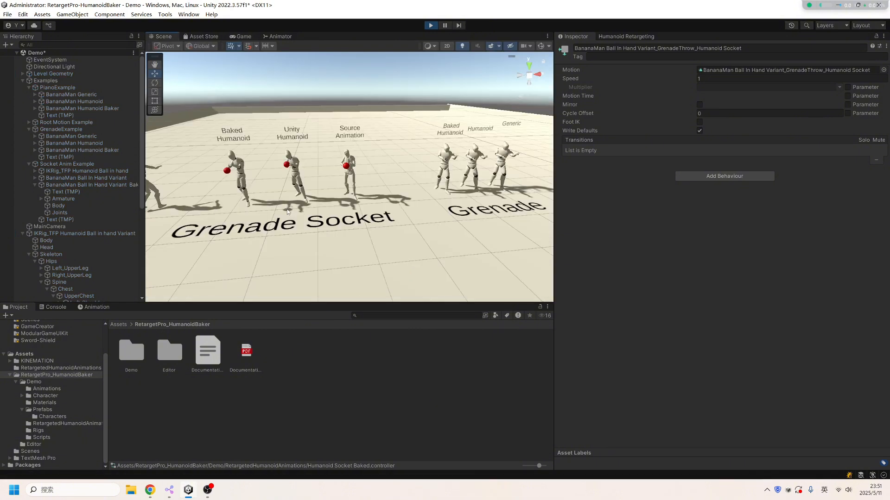
scroll(287, 212, "up", 5)
middle_click_drag(287, 213, 395, 228)
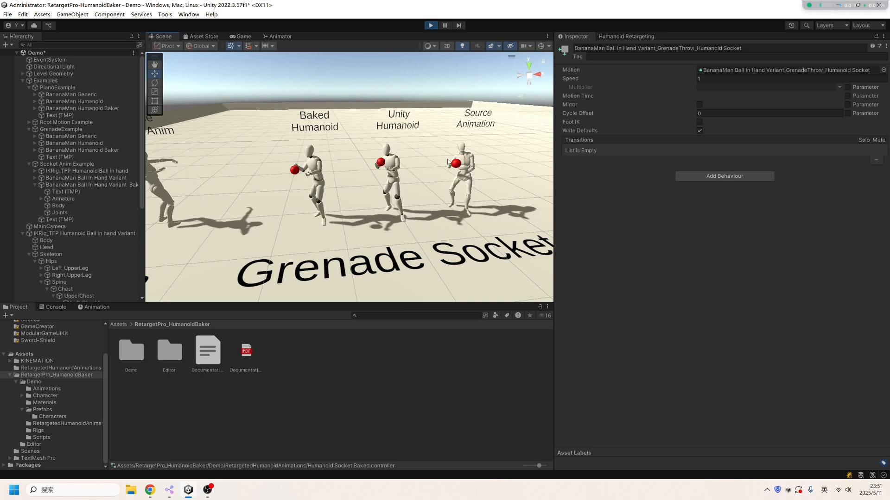
scroll(359, 213, "down", 8)
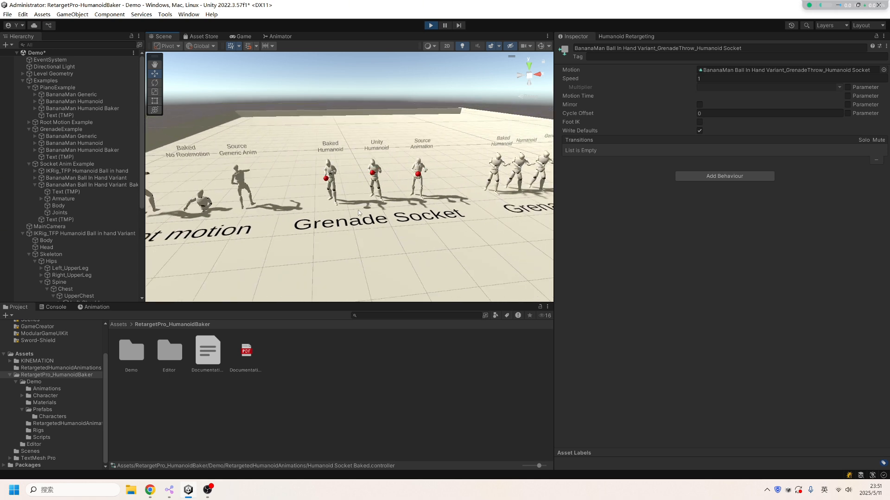
scroll(354, 213, "up", 3)
middle_click_drag(341, 214, 427, 183)
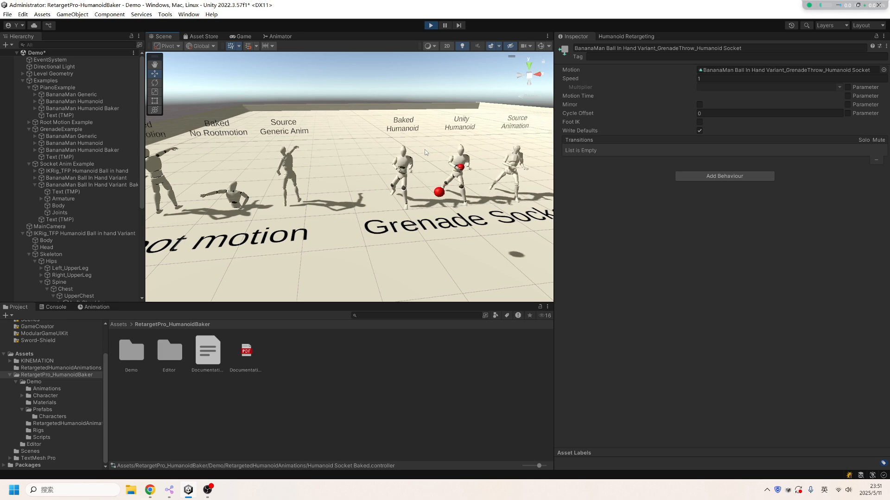
scroll(417, 185, "down", 2)
middle_click_drag(403, 226, 389, 195)
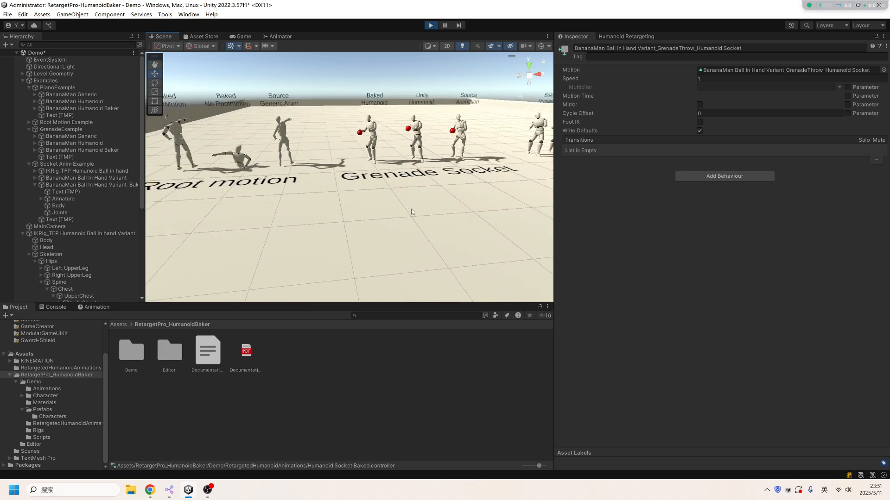
scroll(402, 245, "down", 2)
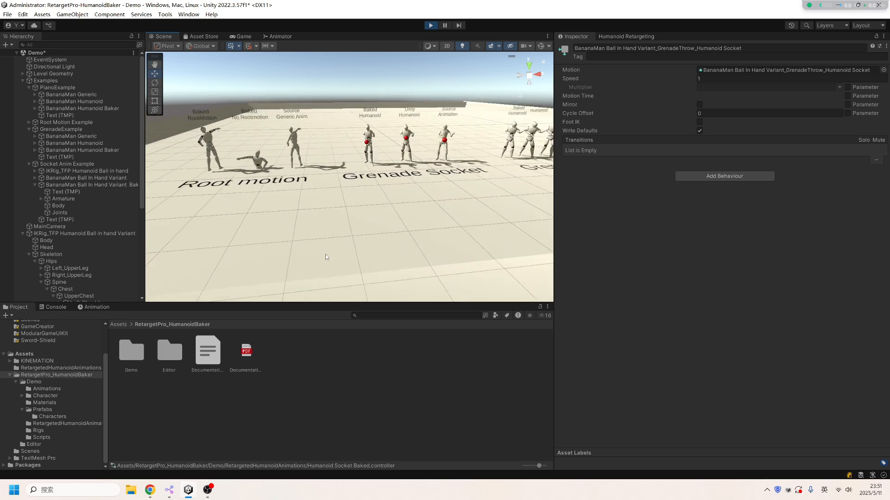
key("ctrl+p")
Return to the retargeting baker and delete both ball-in-hand characters at the end of the scene hierarchy
left_click(636, 37)
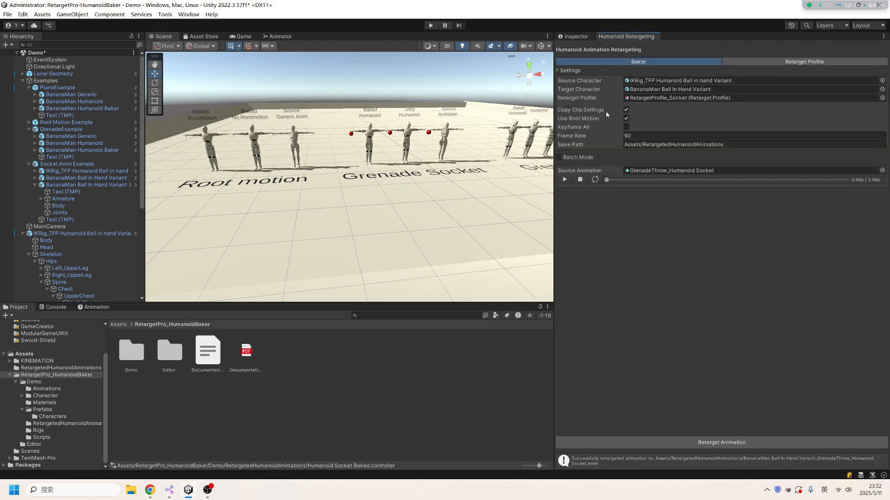
scroll(260, 186, "down", 2)
middle_click_drag(260, 186, 328, 195)
scroll(90, 283, "down", 5)
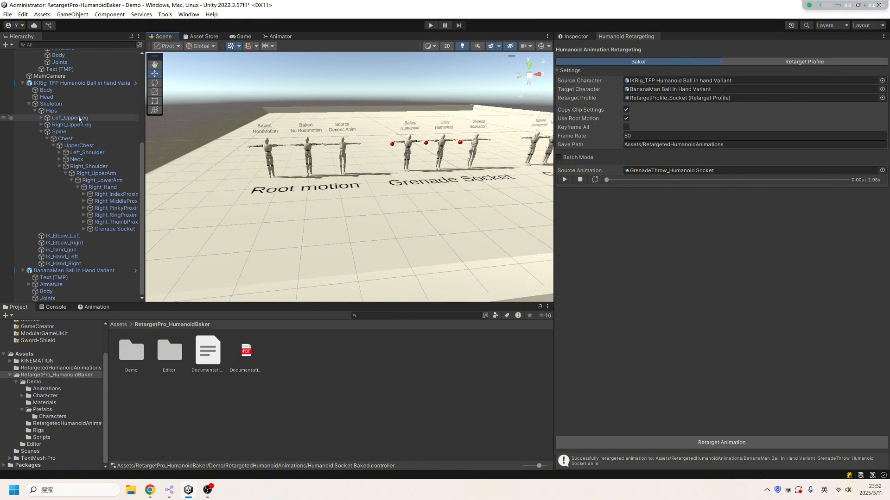
left_click(99, 84)
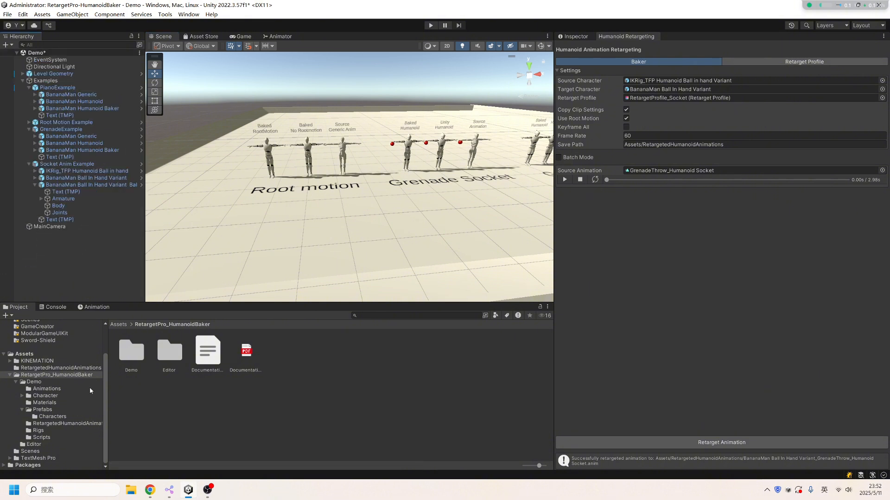
Place the BananaMan and IKRig_TFP prefabs in the scene and assign IKRig_TFP as source character and BananaMan as target character
left_click(45, 416)
left_click_drag(130, 358, 74, 259)
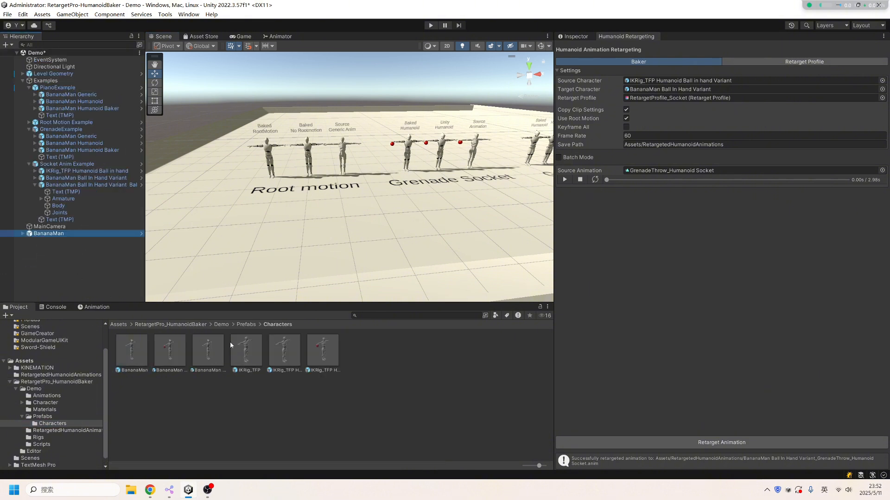
left_click_drag(256, 366, 59, 242)
left_click_drag(512, 135, 666, 82)
left_click_drag(83, 234, 670, 90)
Set the baker's retarget profile to RetargetProfile_NoSocket and its source animation to Samba Generic
left_click(675, 99)
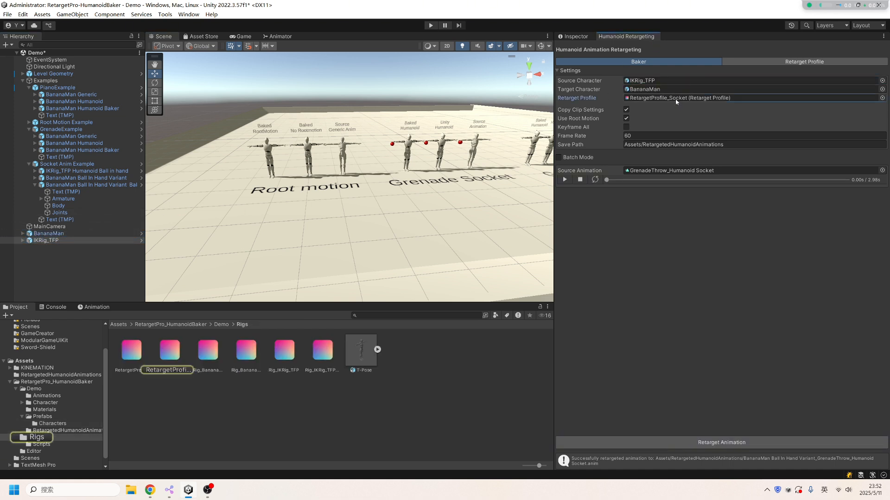
left_click_drag(131, 351, 648, 99)
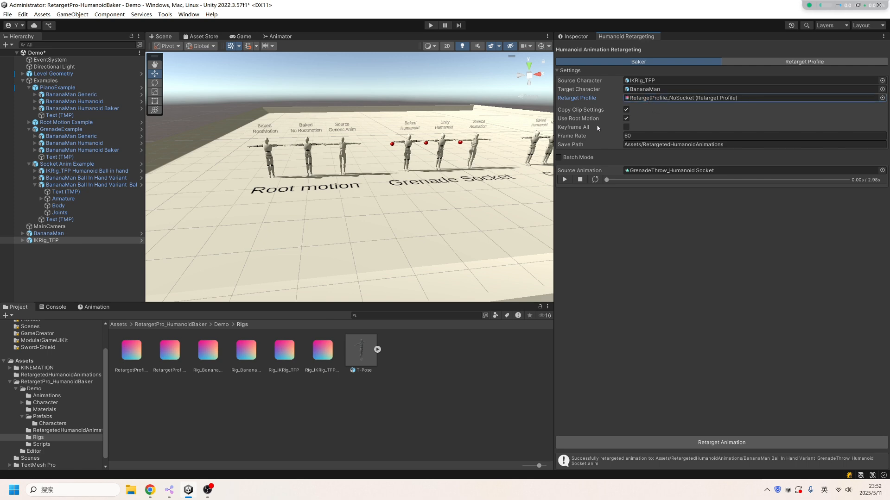
left_click_drag(343, 224, 445, 191, "alt")
middle_click_drag(425, 191, 440, 160)
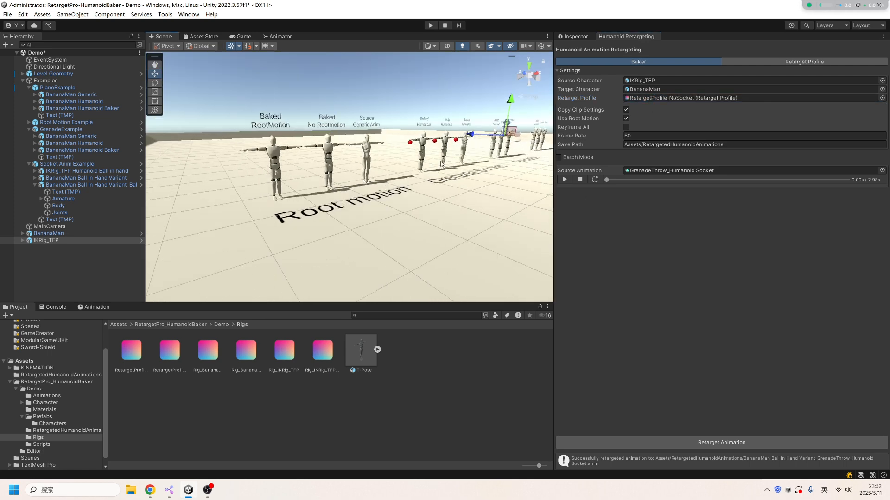
left_click_drag(440, 160, 370, 162, "alt")
middle_click_drag(440, 166, 410, 204)
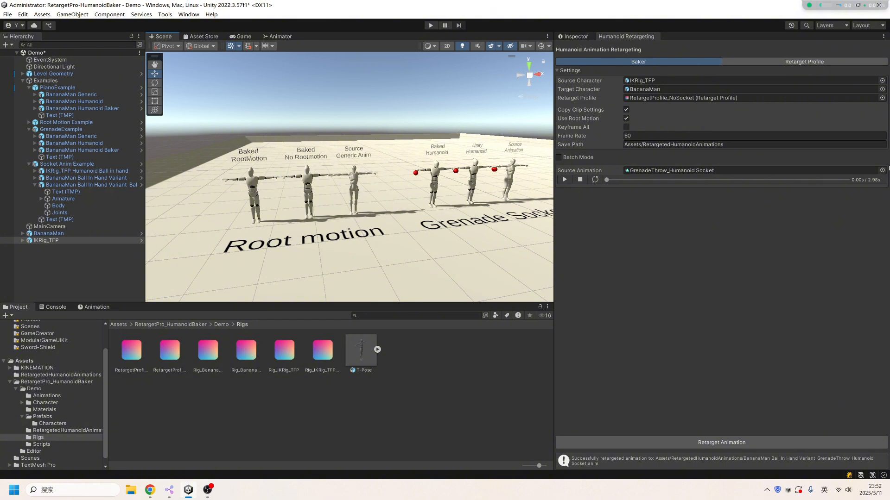
left_click(881, 171)
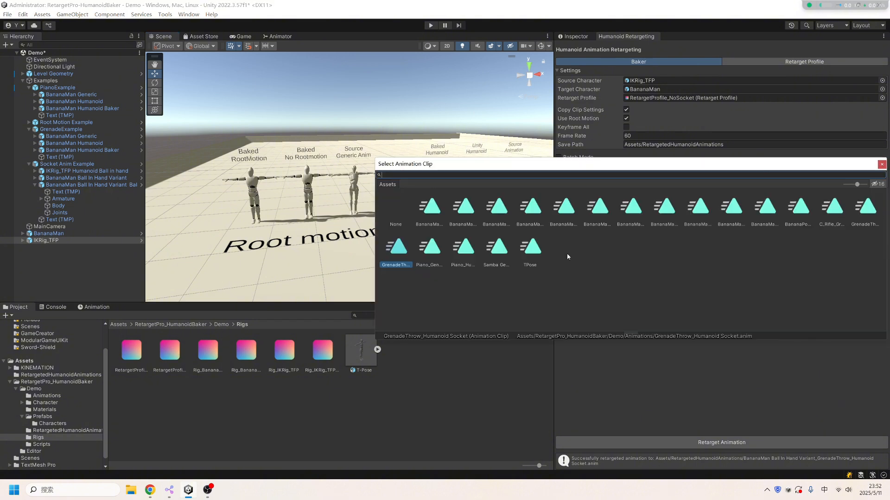
double_click(495, 250)
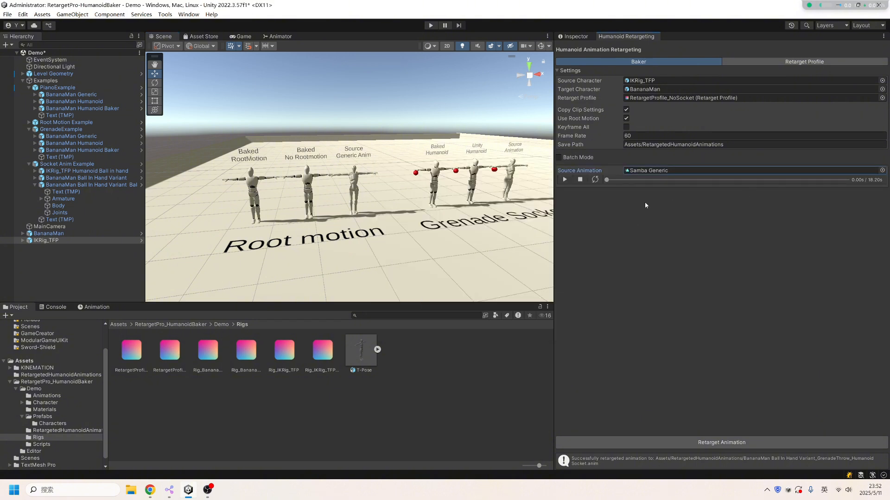
Preview the retargeted Samba Generic animation on IKRig_TFP and BananaMan from the front, and stop the playback
double_click(79, 234)
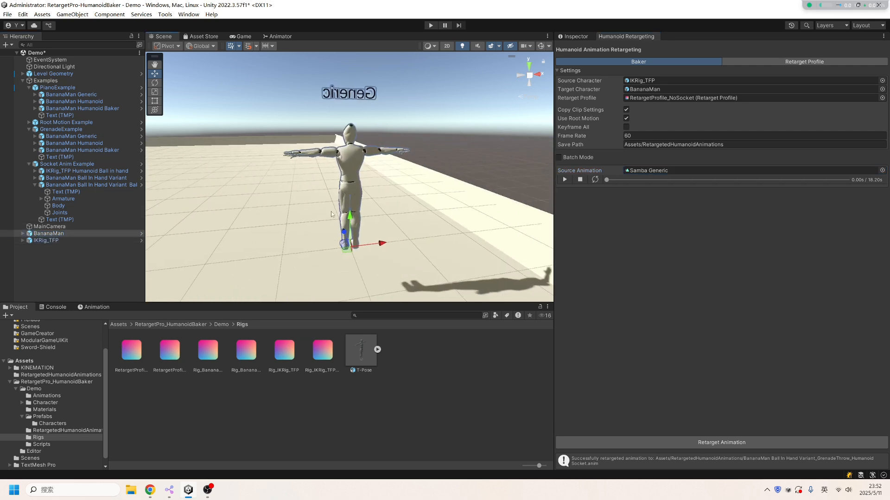
scroll(397, 244, "down", 8)
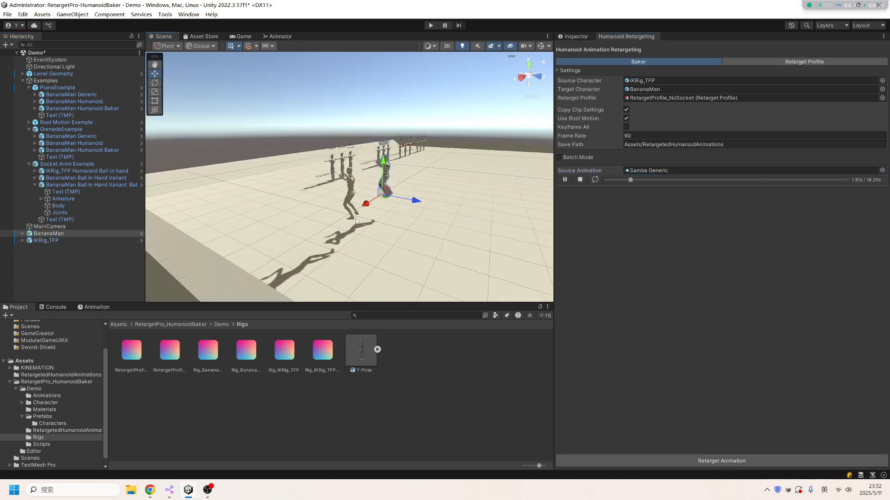
scroll(445, 215, "up", 5)
left_click_drag(466, 215, 306, 199, "alt")
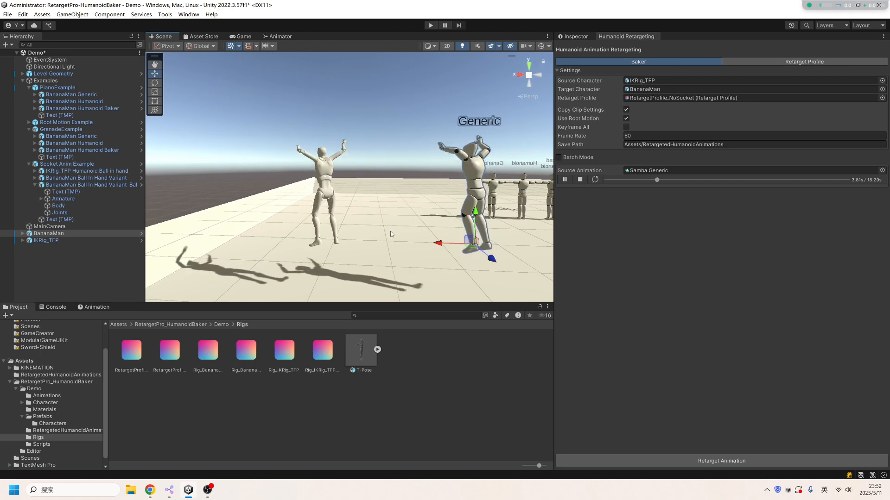
mouse_move(306, 232)
left_mouse_down("alt")
mouse_move(359, 234)
mouse_move(301, 235)
left_mouse_up("alt")
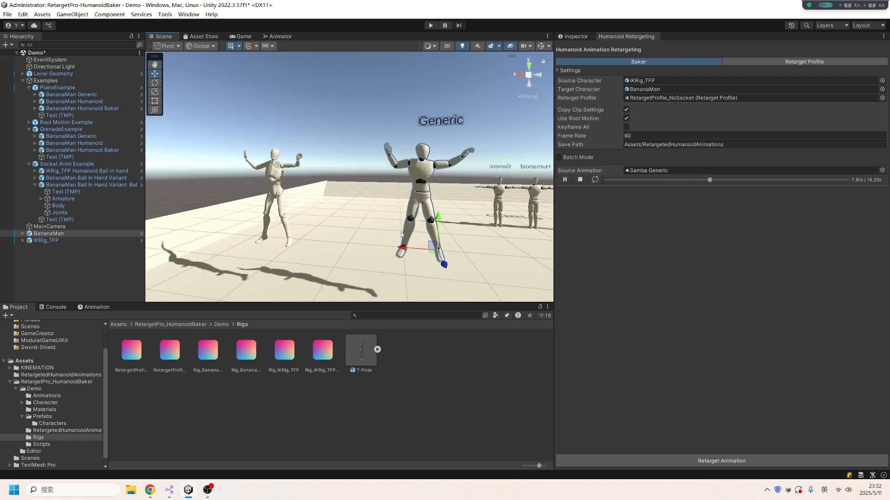
left_click(580, 179)
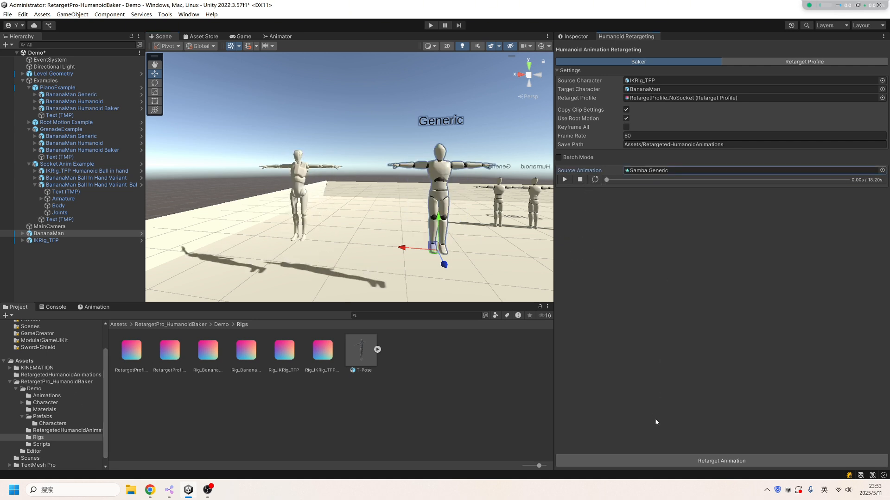
Bake the Samba Generic animation for BananaMan and show the new clip's properties and preview
left_click(659, 460)
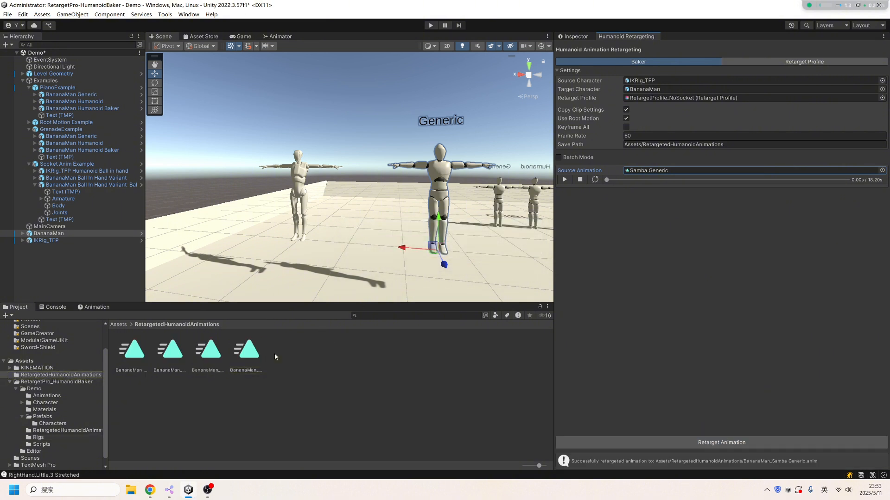
left_click(247, 351)
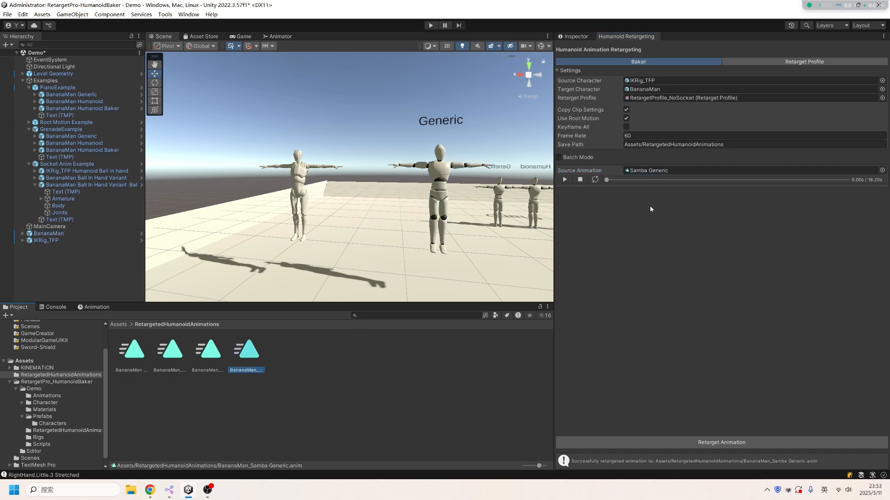
left_click(587, 37)
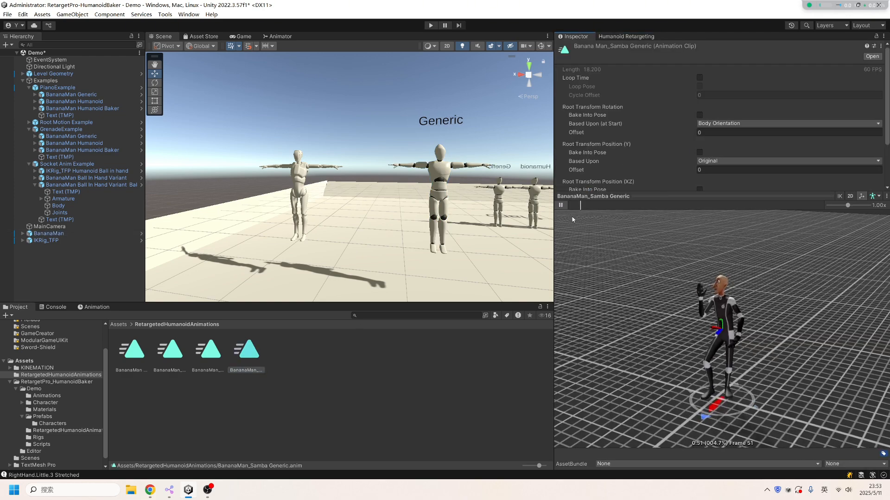
Turn off Use Root Motion in the baker and retarget the Samba Generic animation for BananaMan again
scroll(733, 132, "down", 3)
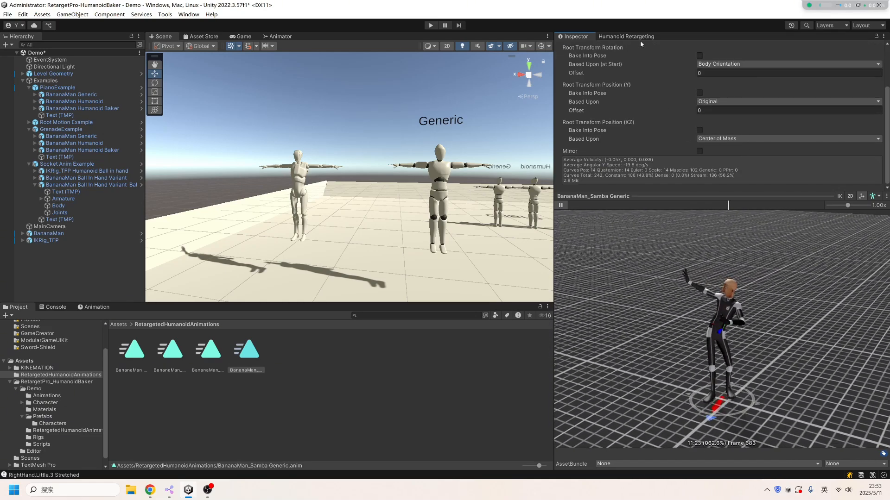
left_click(639, 37)
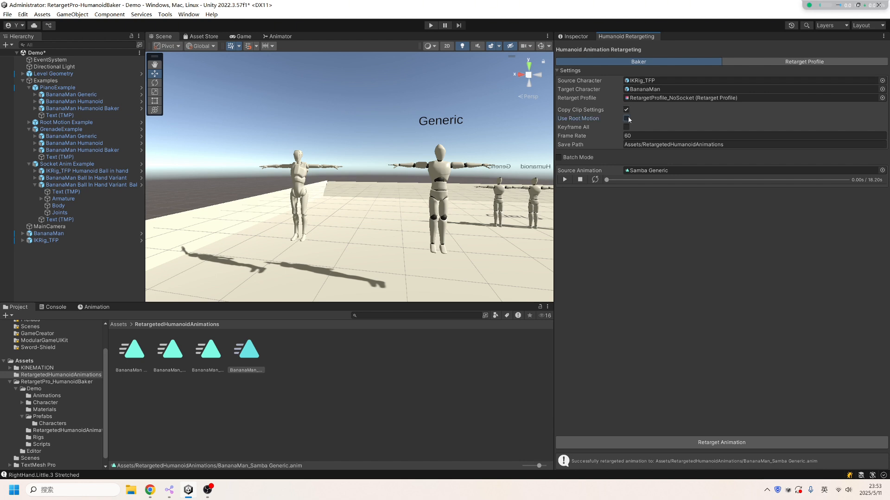
left_click(699, 442)
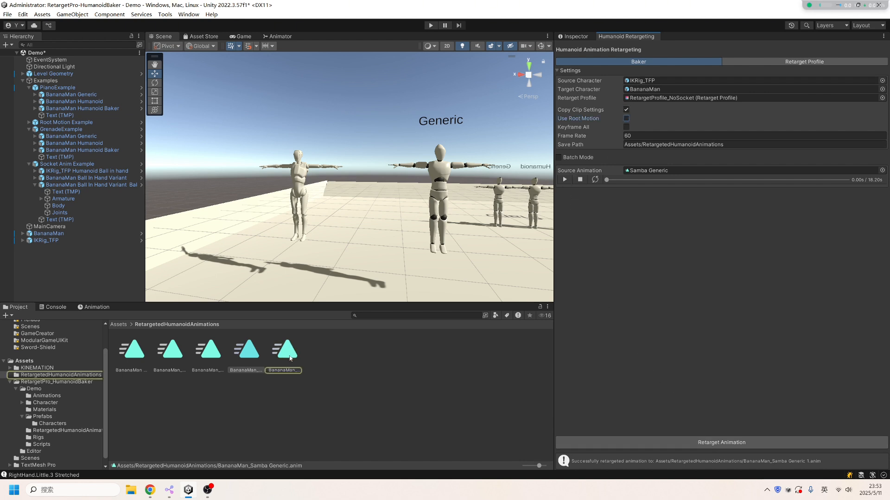
left_click(290, 358)
Compare the first frame of the root-motion BananaMan_Samba Generic clip with that of the source Samba Generic clip in the preview
left_click(576, 37)
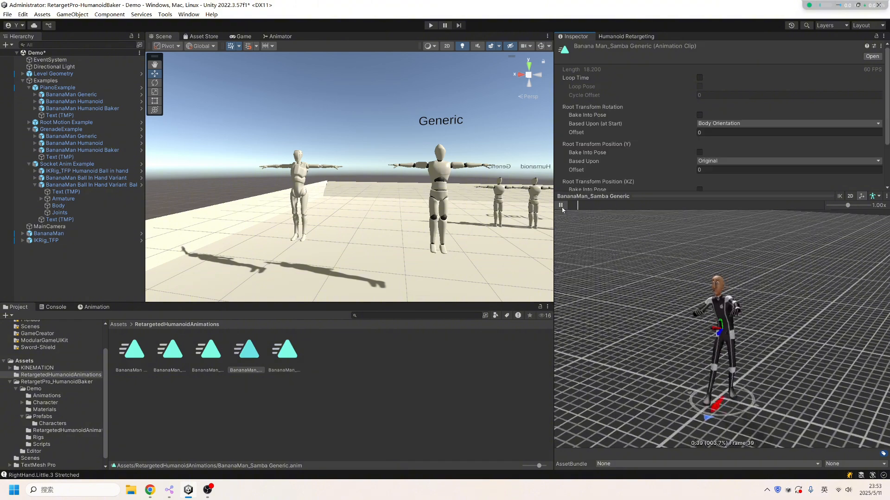
left_click(562, 208)
left_click_drag(602, 205, 568, 211)
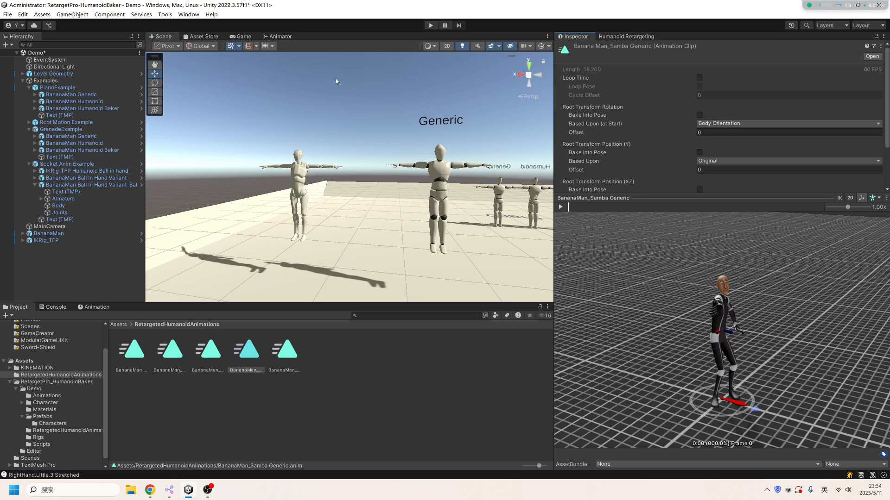
left_click(623, 39)
left_click(646, 171)
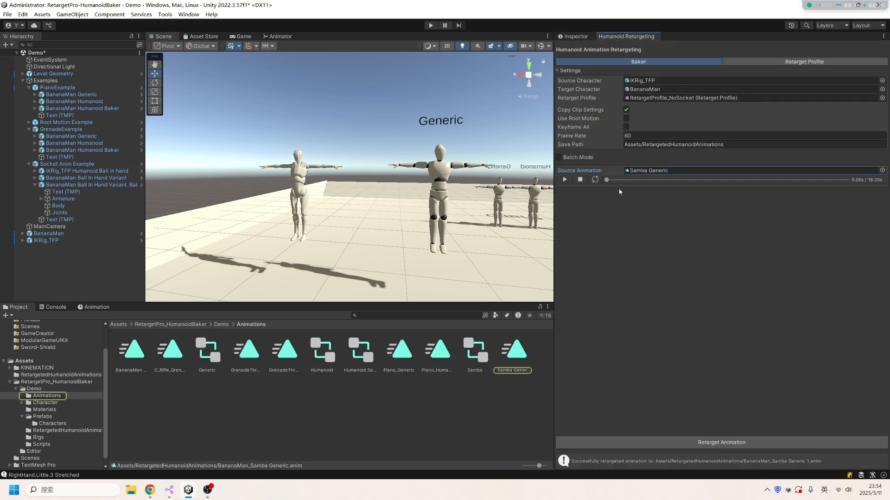
left_click(513, 357)
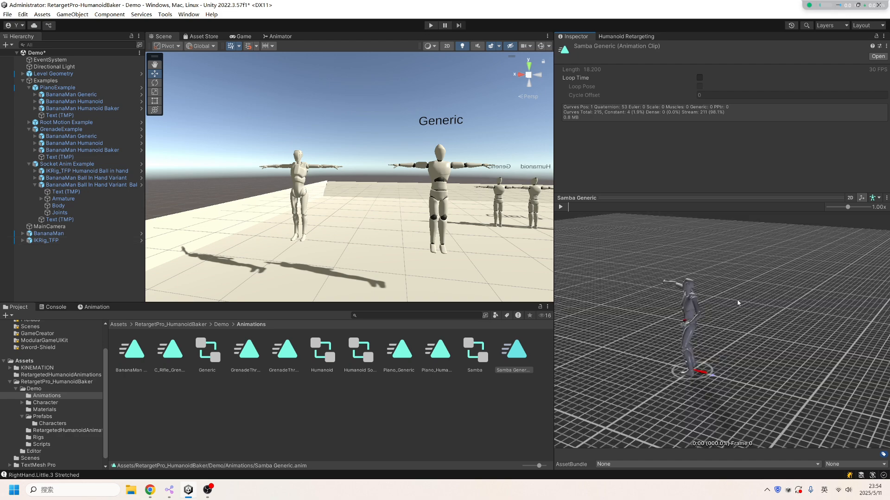
scroll(691, 342, "up", 5)
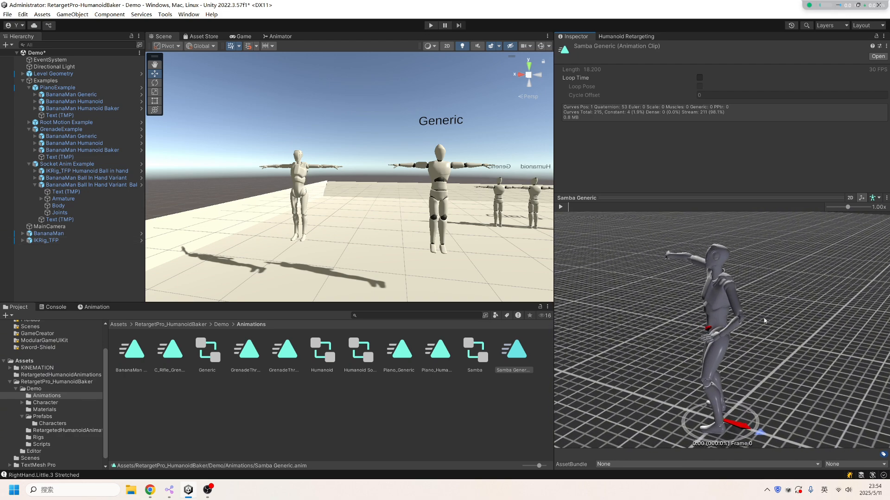
Bring the Root motion example characters into view and inspect the baked BananaMan_Samba Generic 1 clip
double_click(67, 164)
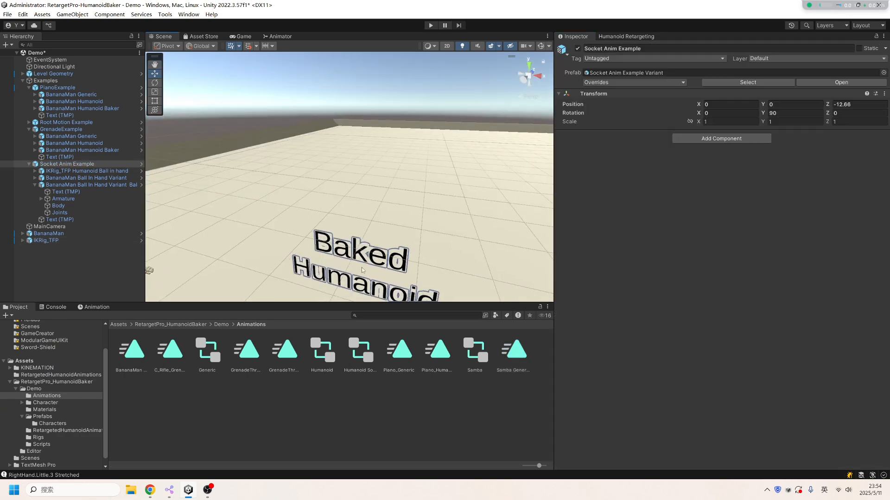
scroll(491, 160, "down", 5)
right_click_drag(408, 204, 318, 187)
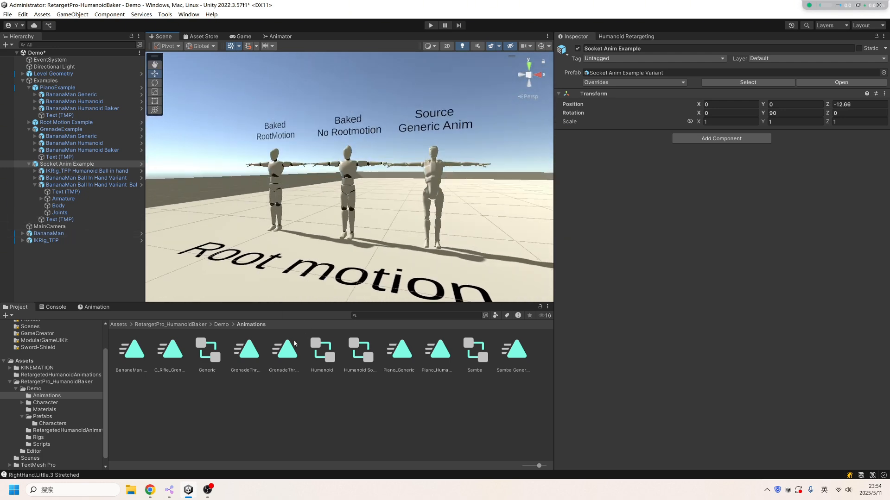
left_click(48, 375)
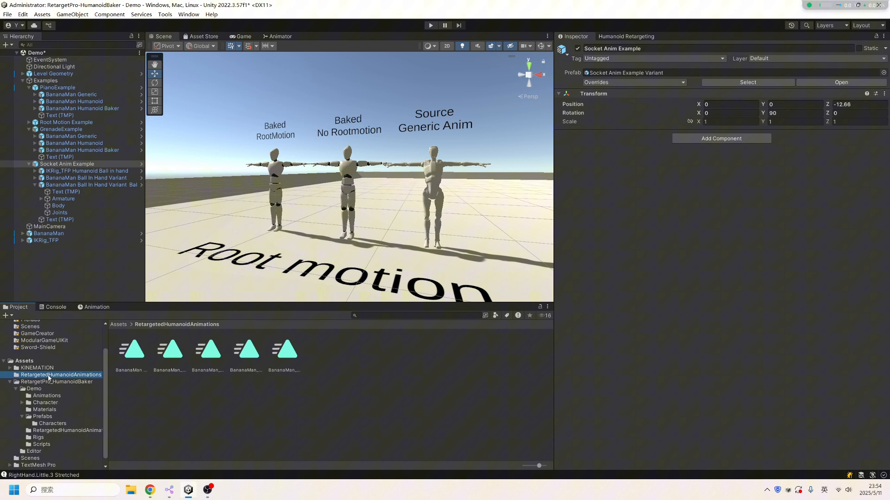
left_click(221, 355)
left_click(245, 362)
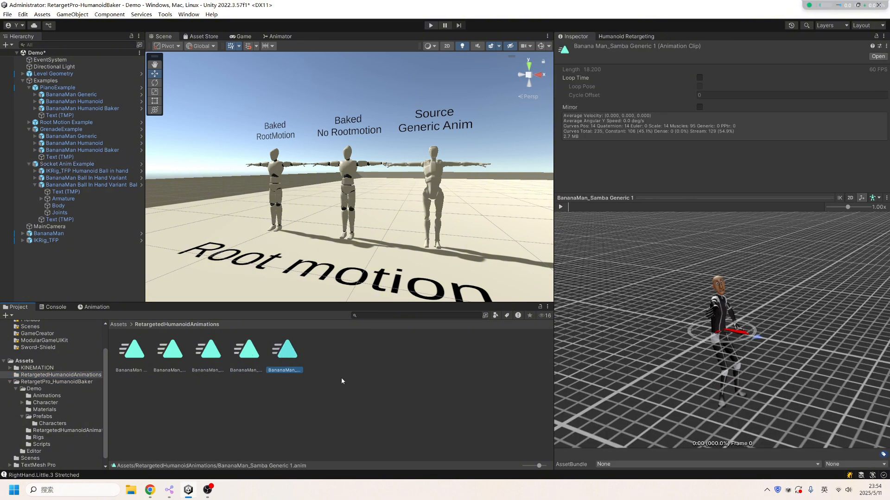
In the BananaMan_Samba Generic clip, enable Bake Into Pose for root rotation and Y position, and base the rotation on Original
left_click(246, 355)
scroll(700, 96, "down", 1)
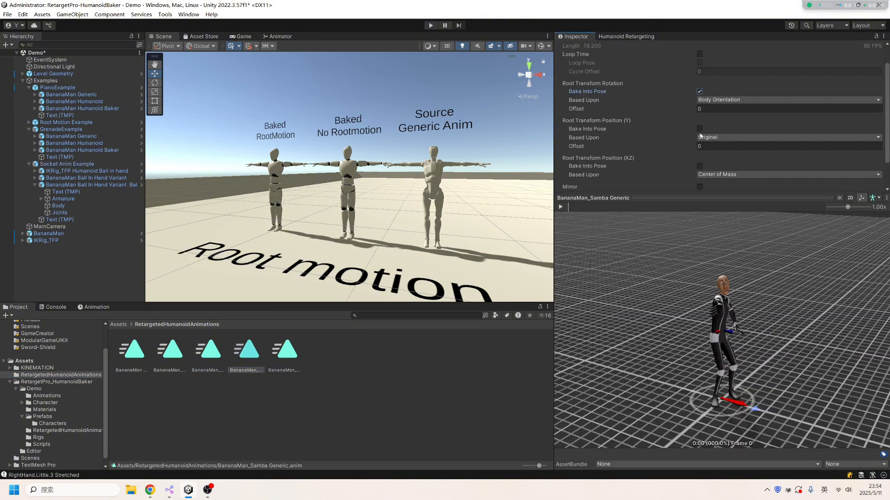
scroll(687, 151, "down", 2)
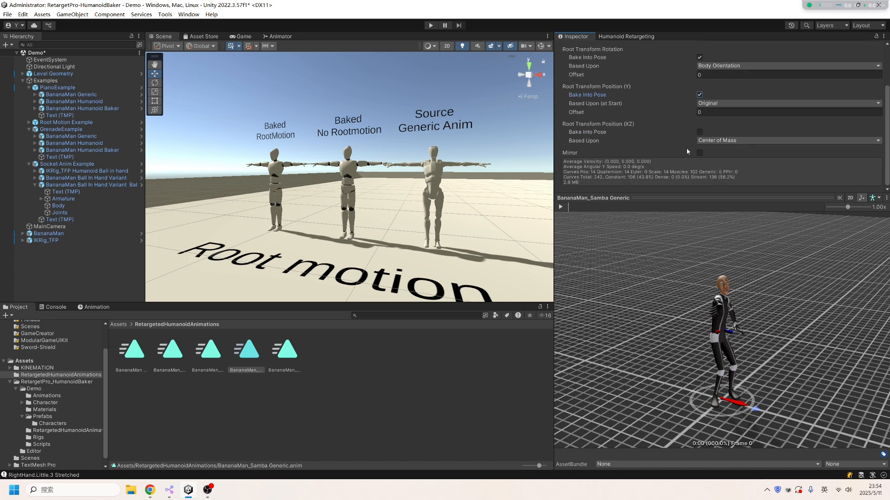
left_click(737, 66)
left_click(735, 80)
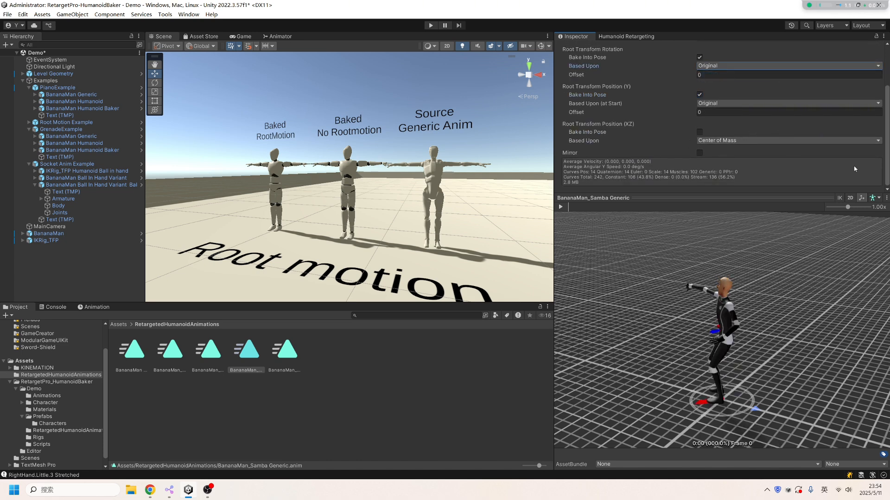
scroll(816, 150, "up", 3)
Assign the newly baked BananaMan_Samba Generic clip as the motion of the samba state in the BakedRootMotion controller
left_click(74, 185)
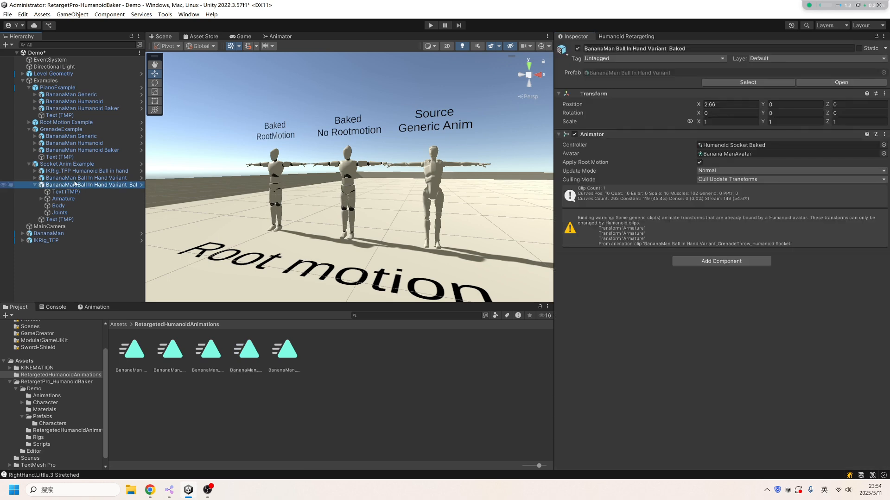
double_click(734, 146)
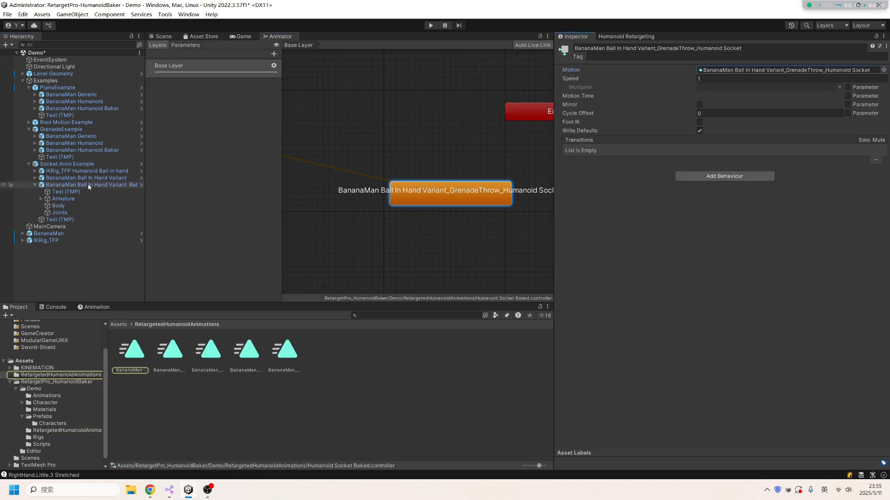
left_click(28, 123)
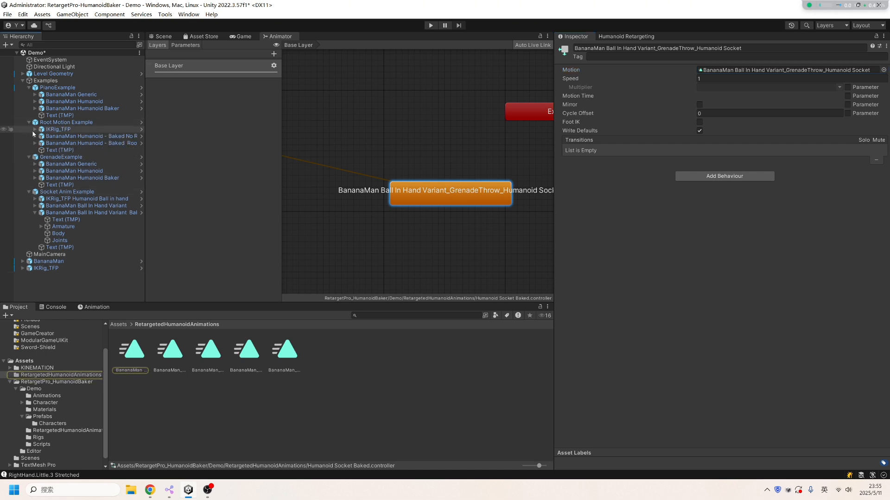
left_click(171, 36)
left_click(101, 143)
left_click(720, 146)
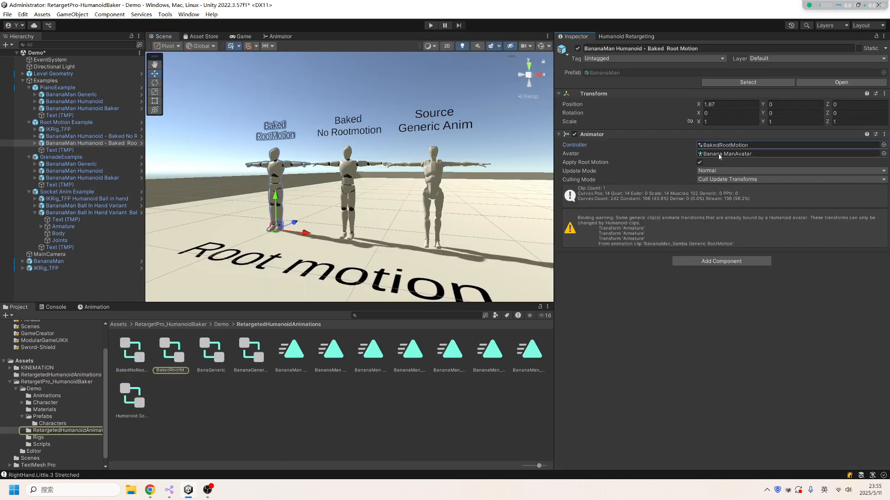
left_click(288, 36)
left_click(54, 375)
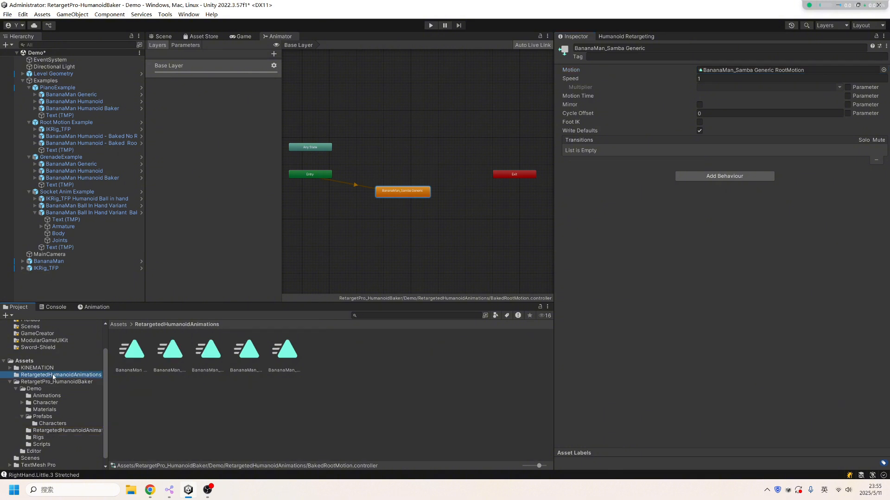
left_click_drag(254, 358, 677, 94)
left_click_drag(732, 64, 736, 74)
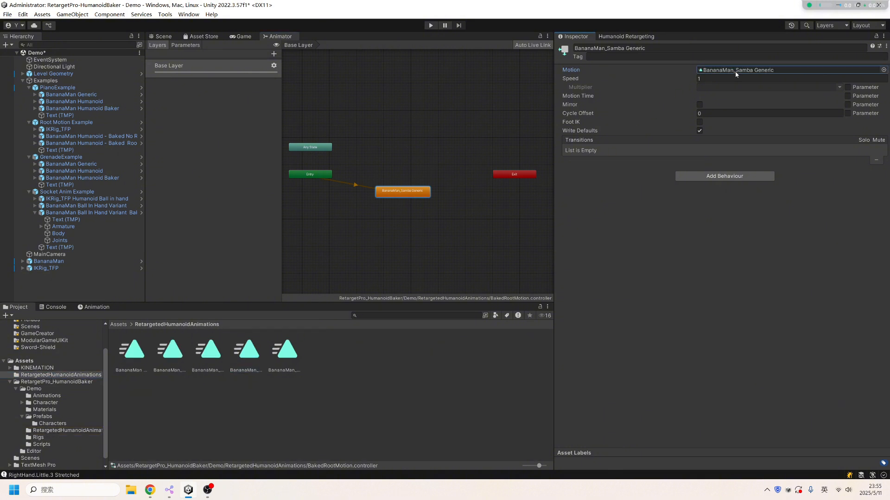
Assign the BananaMan_Samba Generic 1 clip as the motion of the samba state in the BakedNoRootmotion controller
left_click(66, 137)
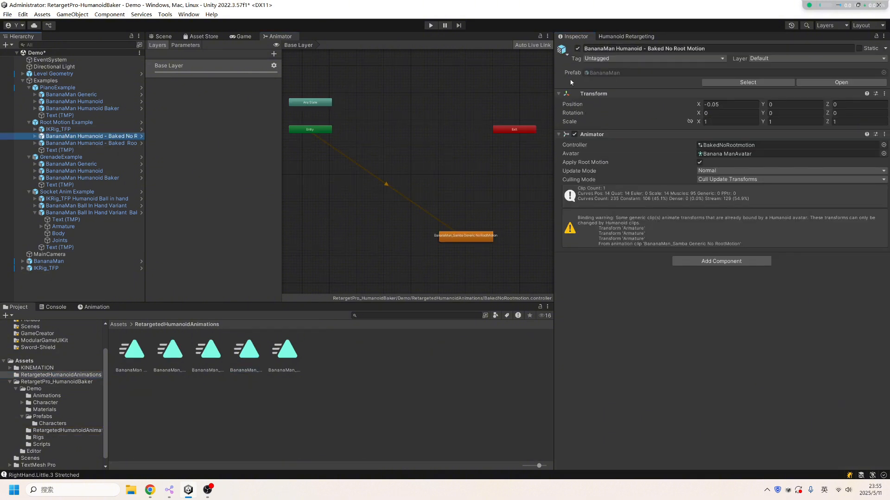
left_click(465, 235)
left_click(756, 70)
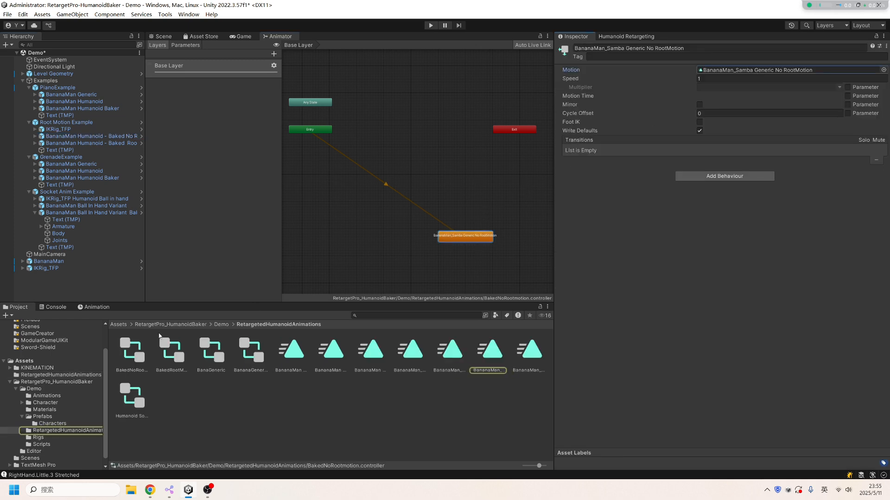
left_click(61, 375)
left_click_drag(293, 352, 788, 70)
Run the scene to check the Root motion and Grenade Socket characters' animations, and exit play mode
left_click(165, 37)
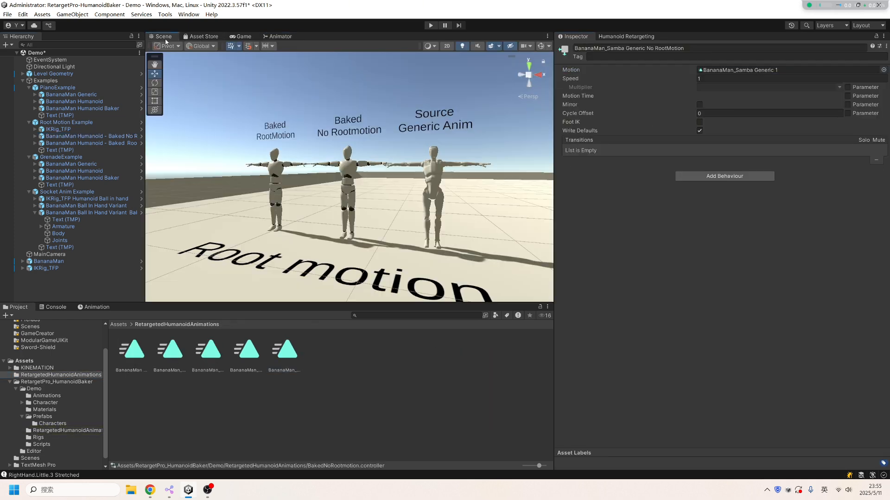
left_click(434, 25)
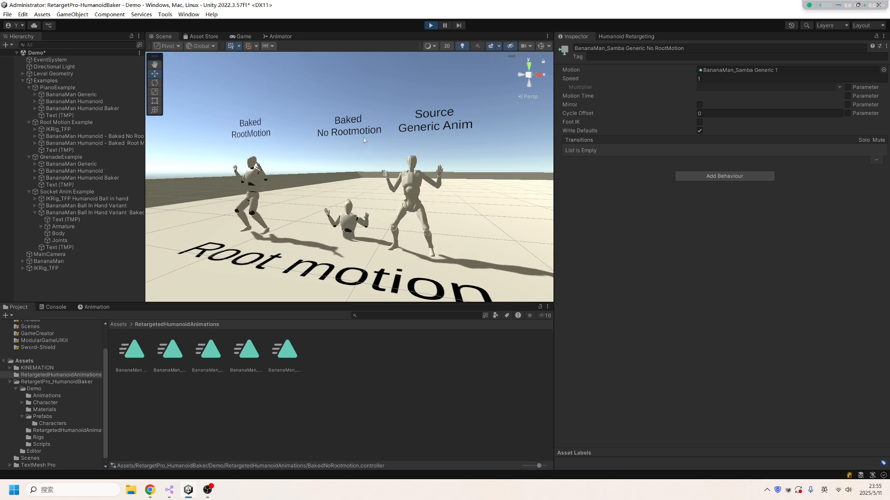
scroll(370, 195, "down", 4)
middle_click_drag(370, 195, 241, 217)
scroll(405, 203, "down", 3)
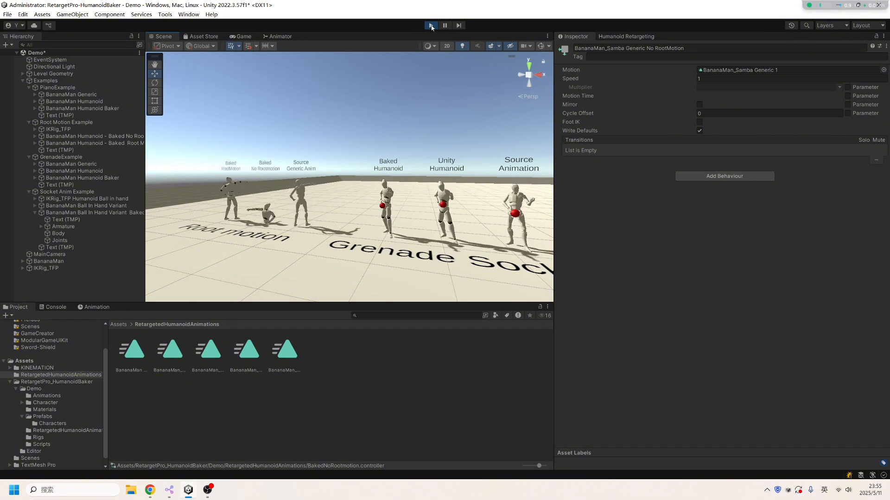
key("ctrl+p")
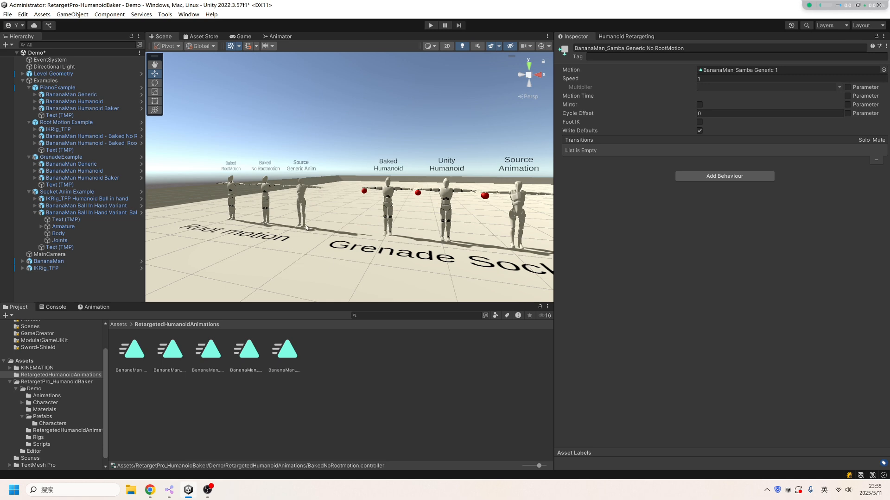
Examine the Root motion, Grenade Socket, Grenade and Piano example groups in a wide view of the scene
left_click(92, 299)
scroll(343, 199, "down", 3)
middle_click_drag(343, 200, 370, 217)
scroll(313, 251, "up", 5)
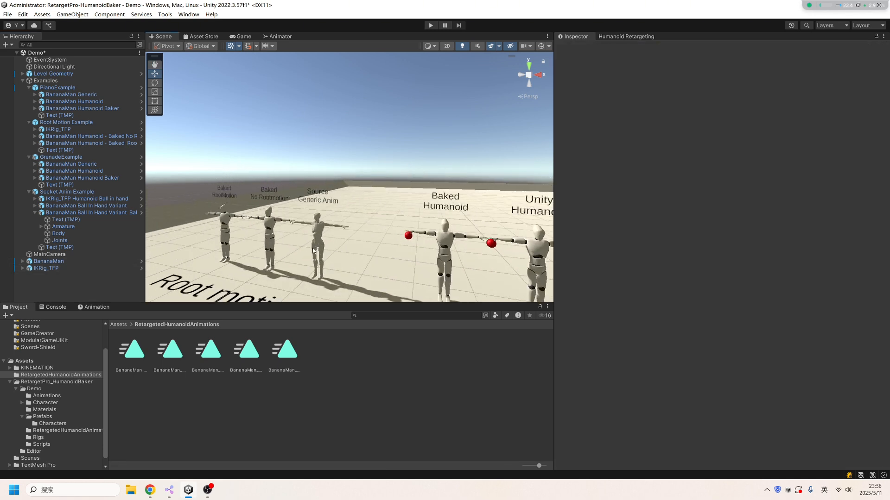
scroll(268, 237, "down", 4)
middle_click_drag(313, 251, 273, 204)
middle_click_drag(469, 194, 364, 230)
scroll(442, 209, "down", 3)
scroll(324, 225, "down", 3)
scroll(373, 220, "down", 3)
scroll(376, 220, "down", 2)
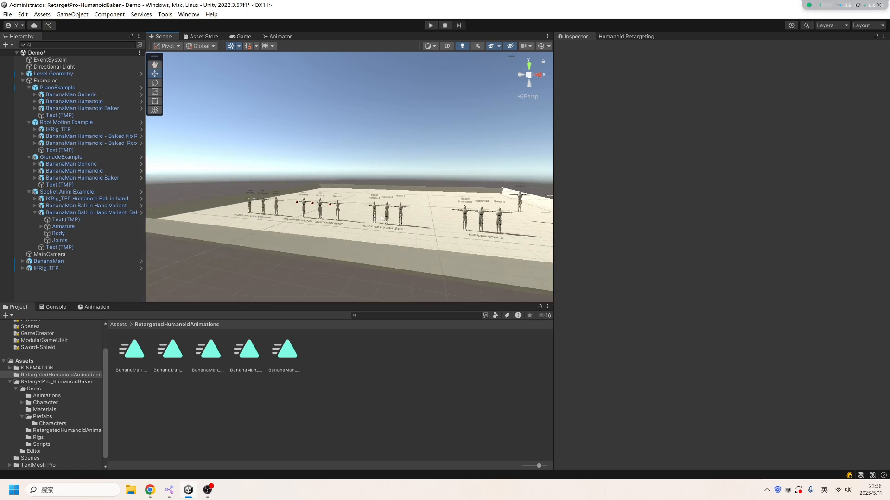
middle_click_drag(403, 205, 363, 232)
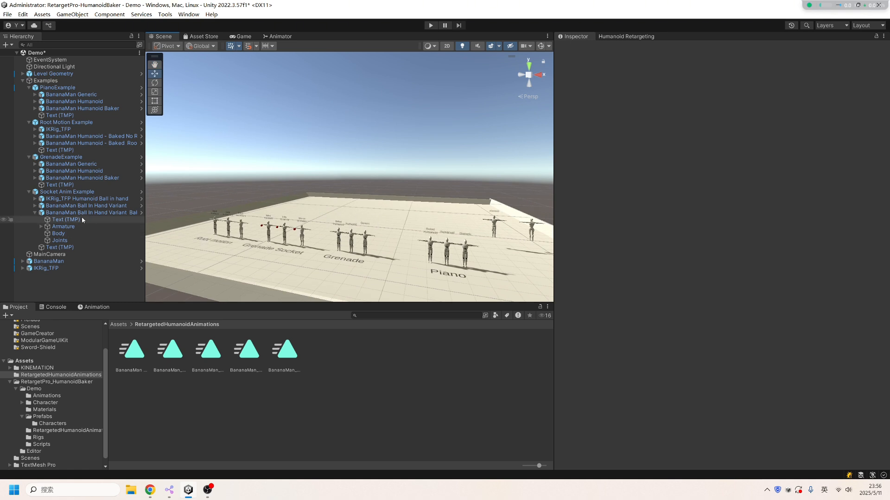